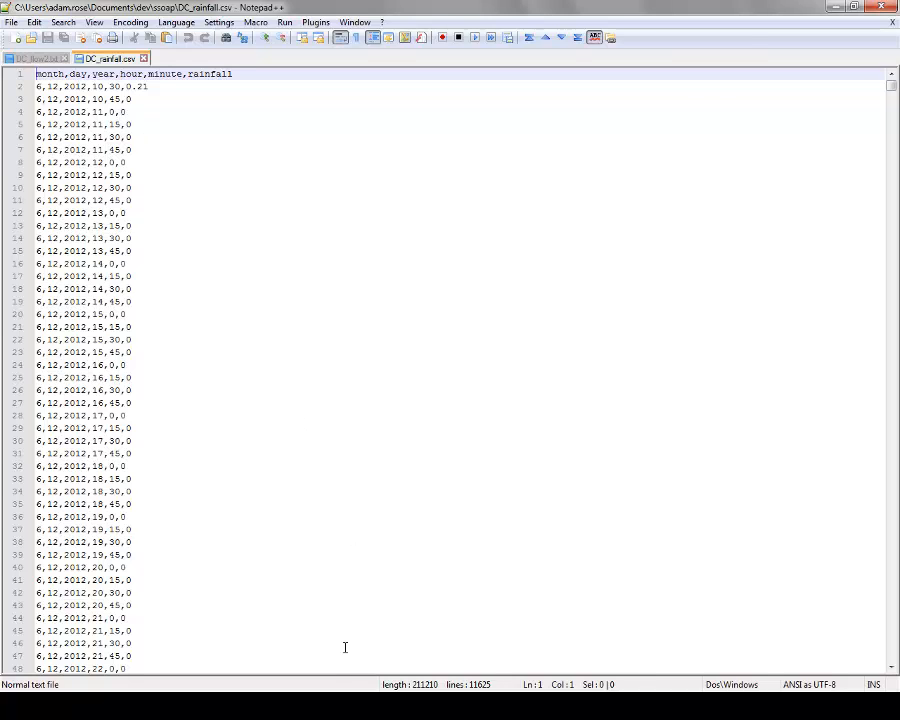
After checking DC_rainfall.csv's month-to-rainfall columns, go back to the Add Rain Data Converter dialog.
left_click(336, 706)
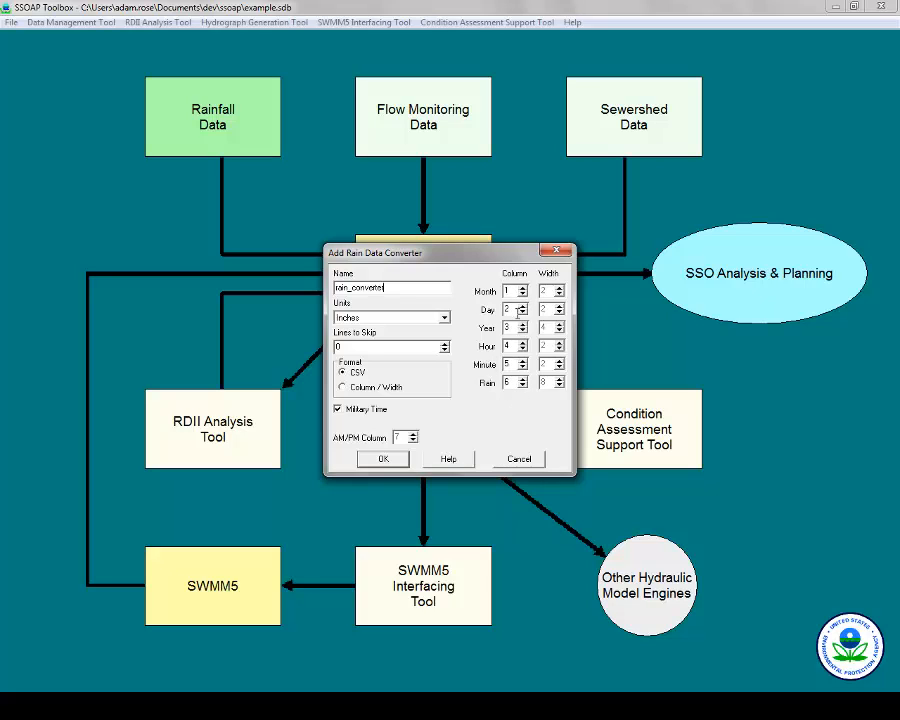
Keep the Year column at 3 and set Lines to Skip to 1.
left_click(522, 324)
left_click(522, 331)
double_click(352, 347)
type("1")
Keep Military Time and CSV format, save rain_converter, and close Rain Converter Management.
left_click(358, 410)
left_click(363, 412)
left_click(355, 390)
left_click(356, 372)
left_click(401, 460)
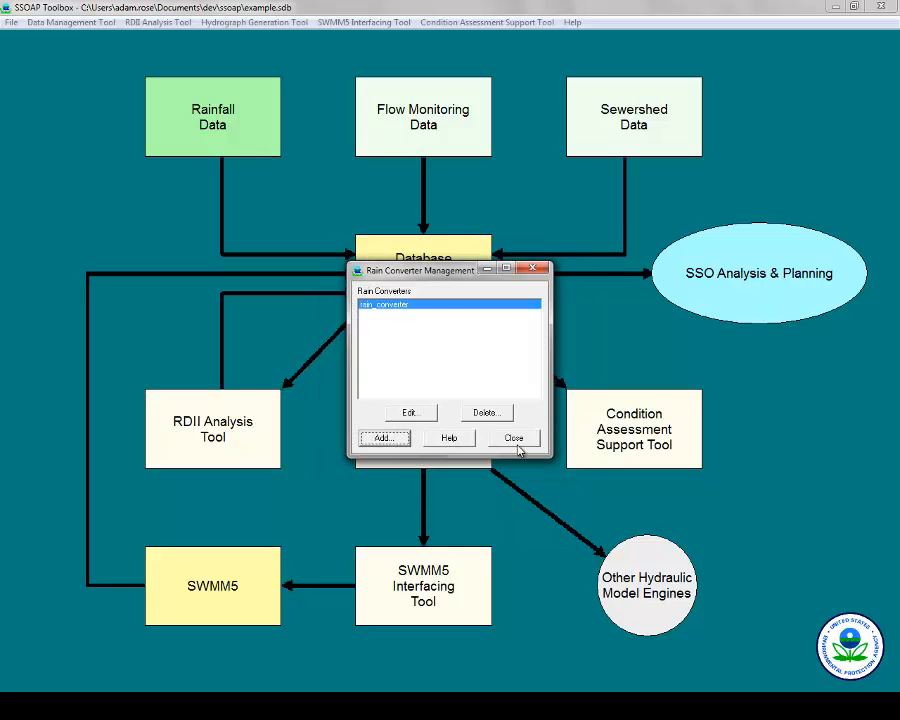
left_click(516, 443)
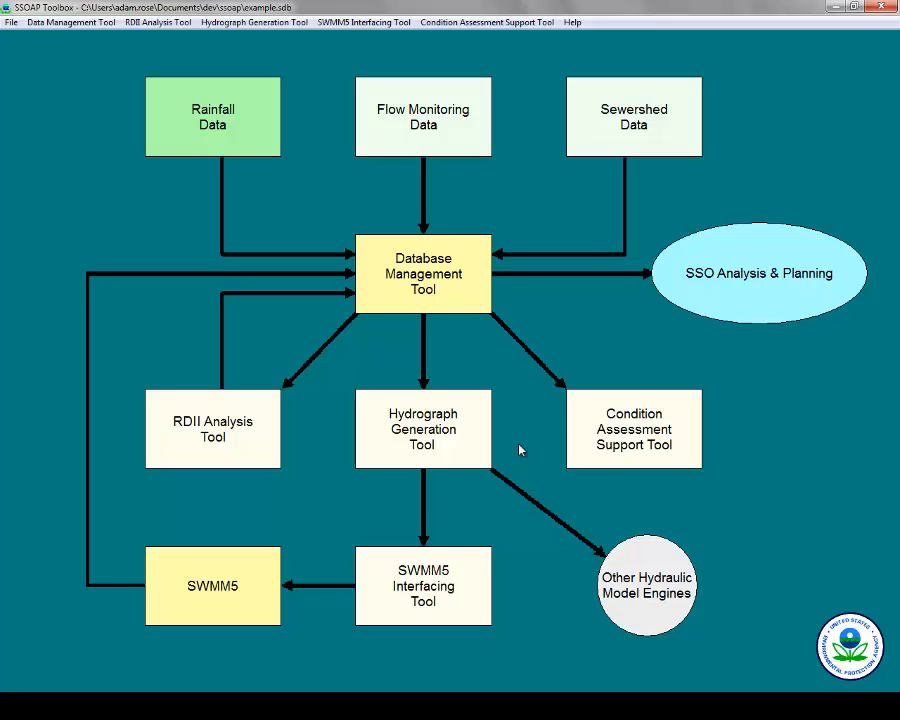
Start a converter-based rainfall import targeting raingauge New_Raingage.
left_click(250, 98)
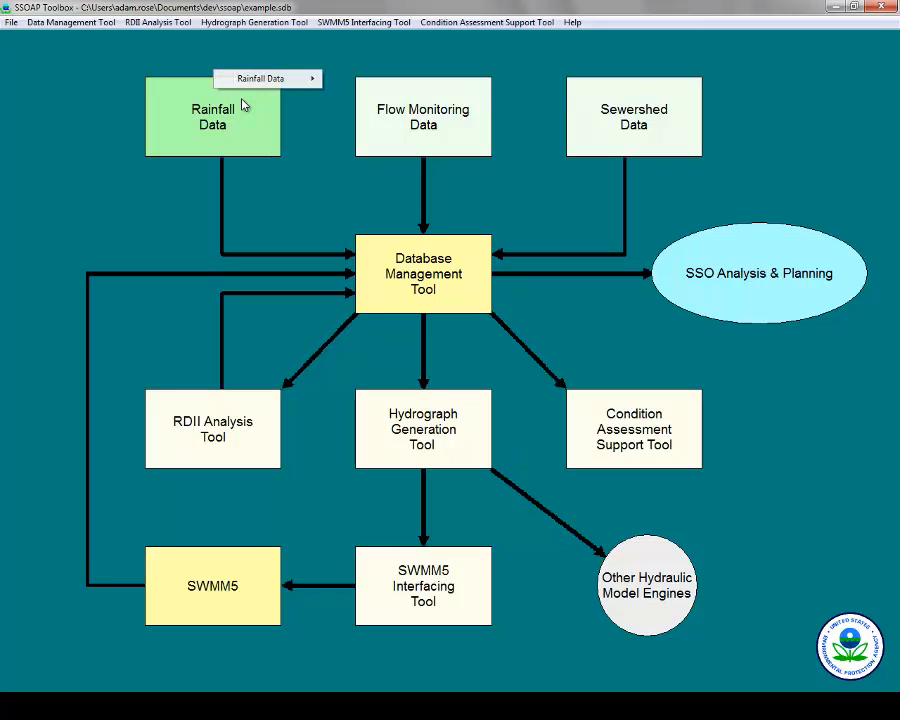
mouse_move(275, 86)
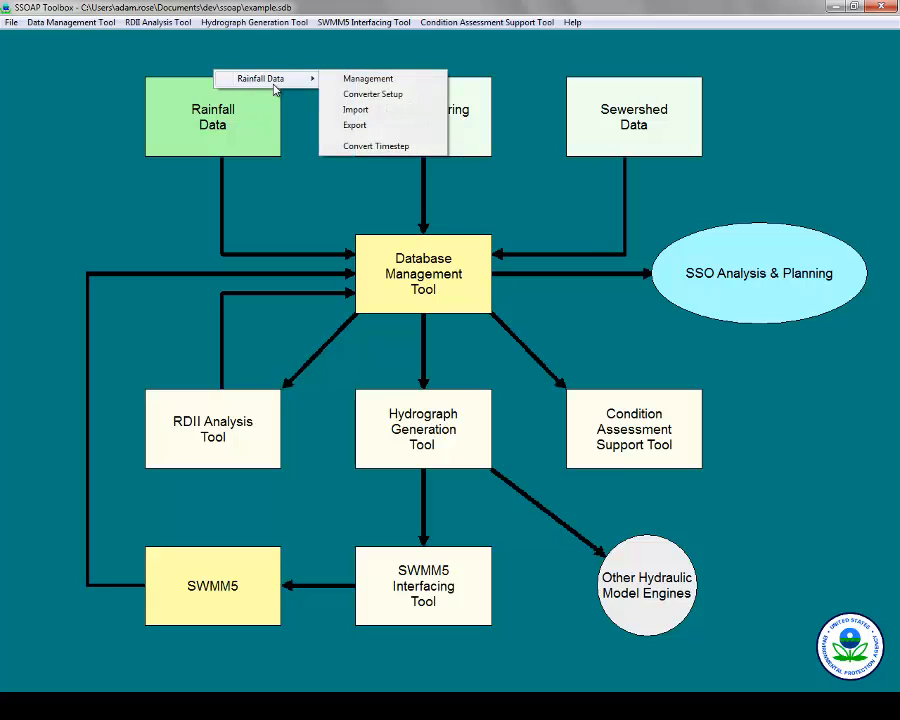
left_click(367, 113)
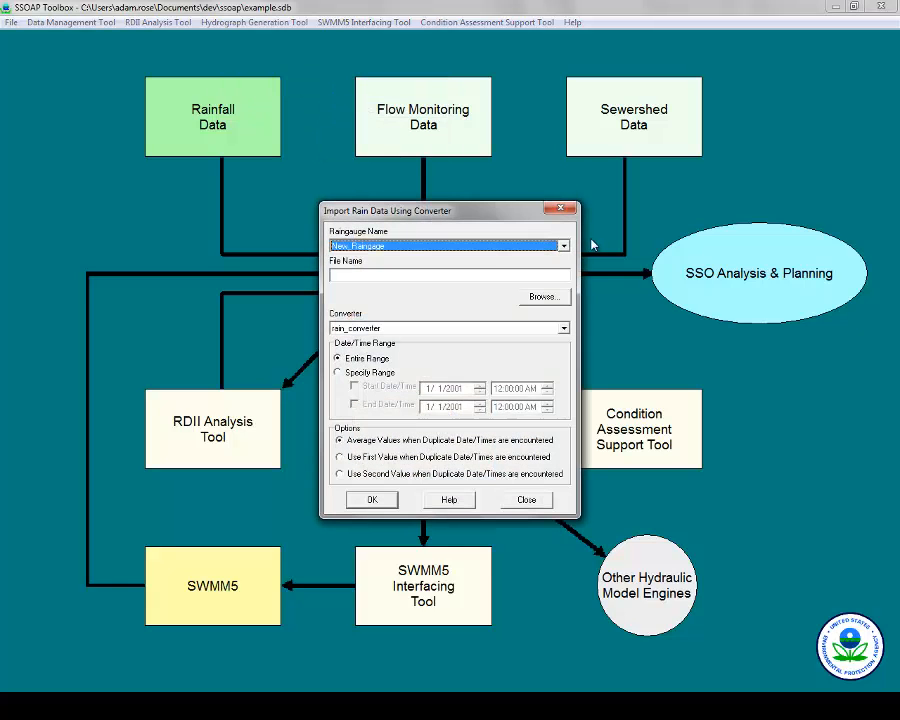
left_click(564, 246)
left_click(564, 248)
Choose DC_rainfall.csv as the file to import and bring up the converter choices.
left_click(553, 296)
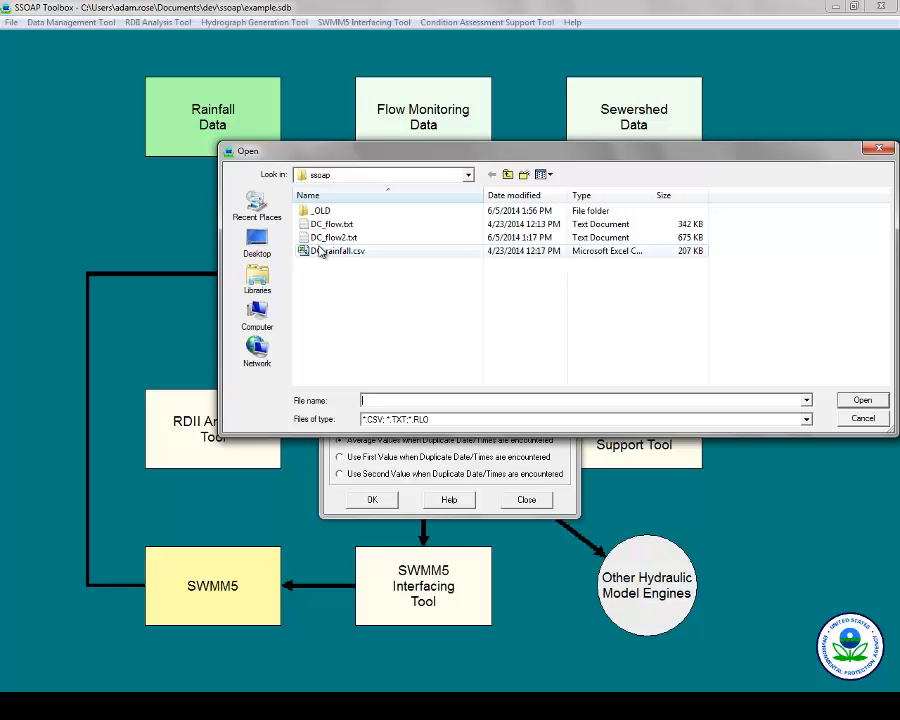
left_click(320, 251)
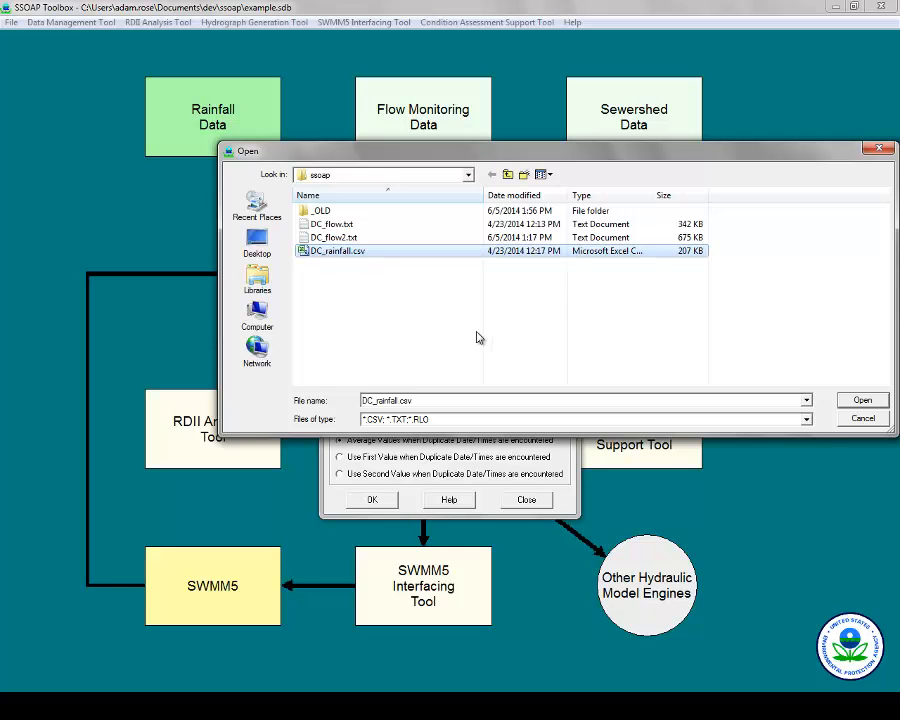
left_click(862, 400)
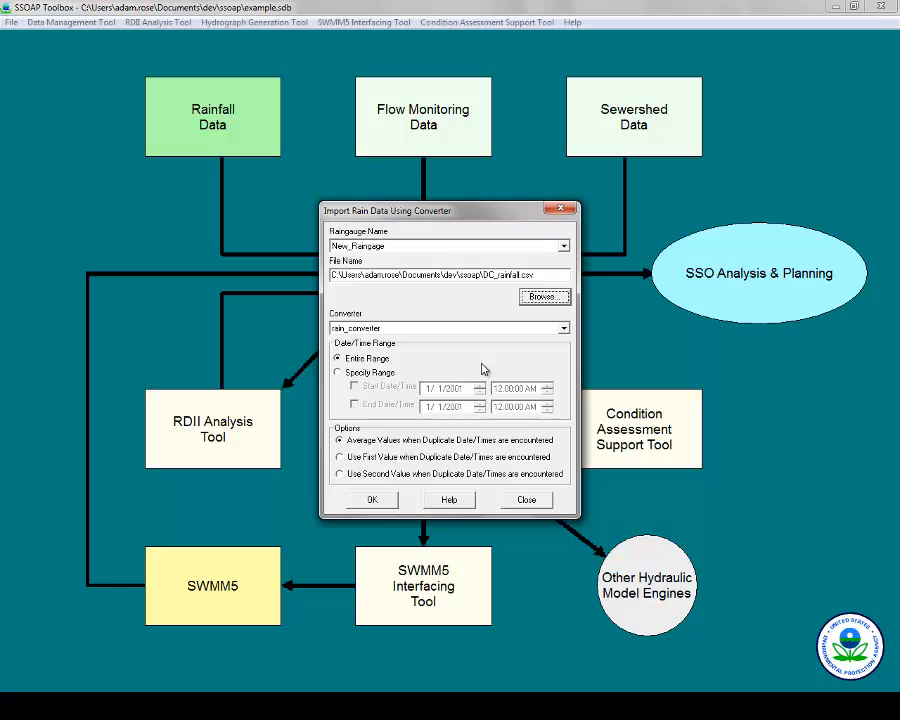
left_click(353, 326)
Import DC_rainfall.csv with rain_converter into New_Raingage (178 records), then close the report.
left_click(355, 329)
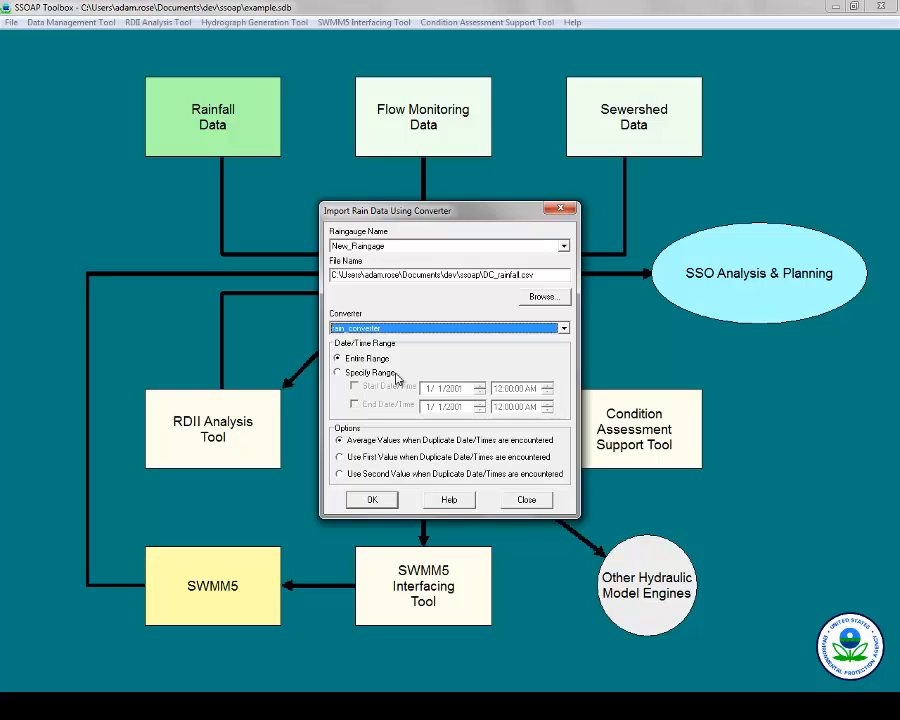
left_click(373, 499)
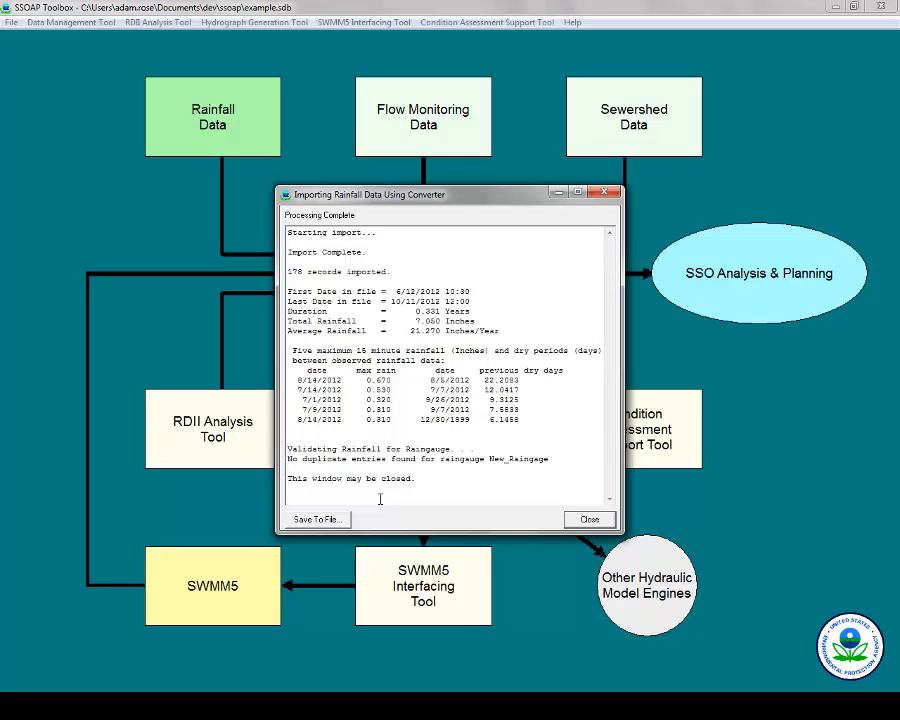
left_click(589, 519)
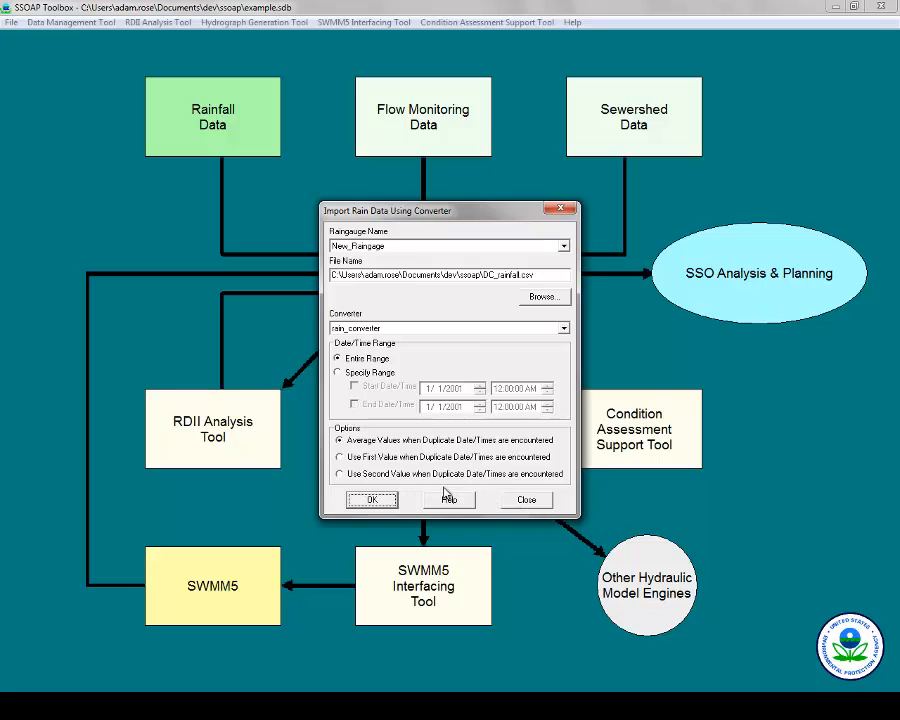
Cancel the repeat import onto New_Raingage's existing rainfall and close the import dialog.
left_click(390, 506)
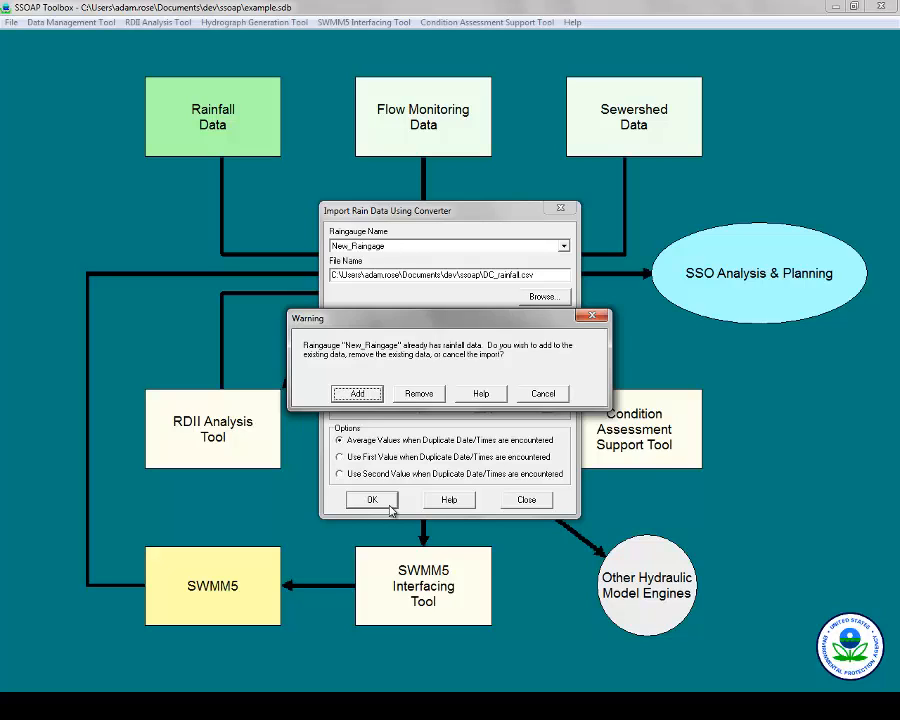
left_click(543, 393)
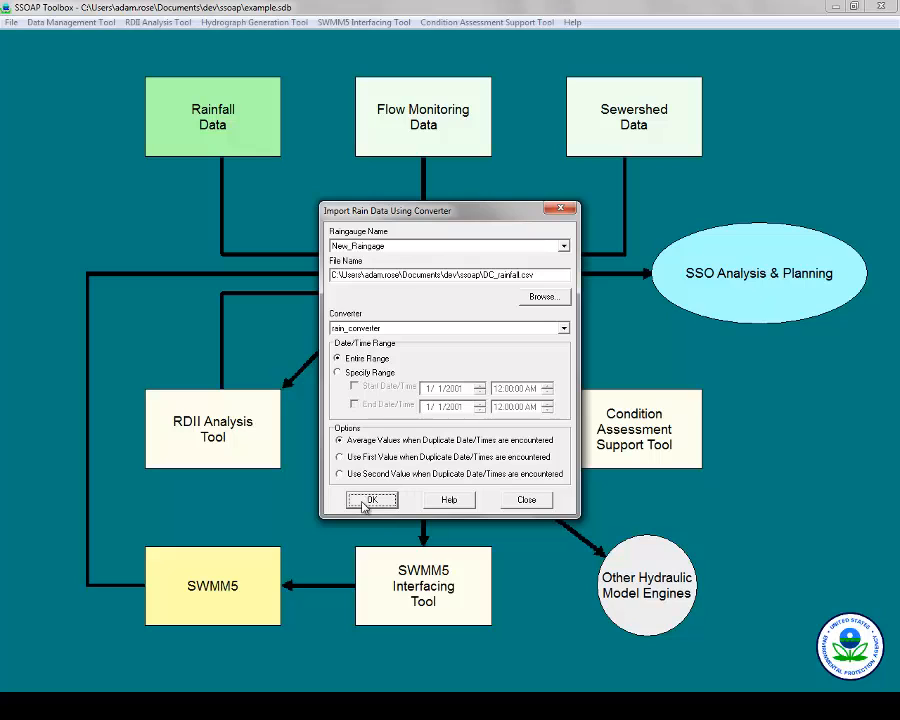
left_click(543, 501)
left_click(249, 140)
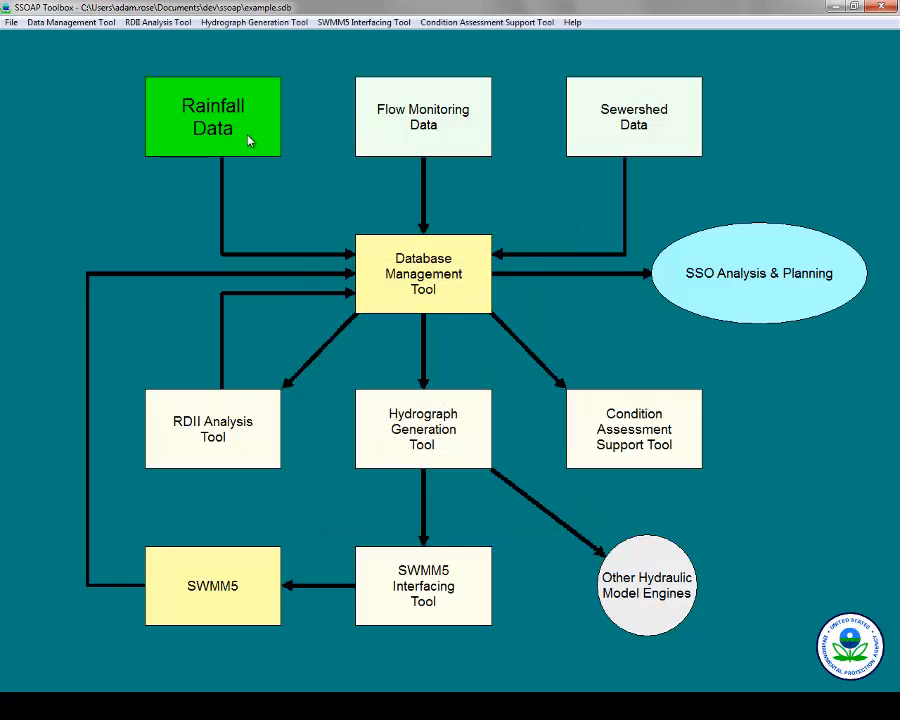
mouse_move(297, 84)
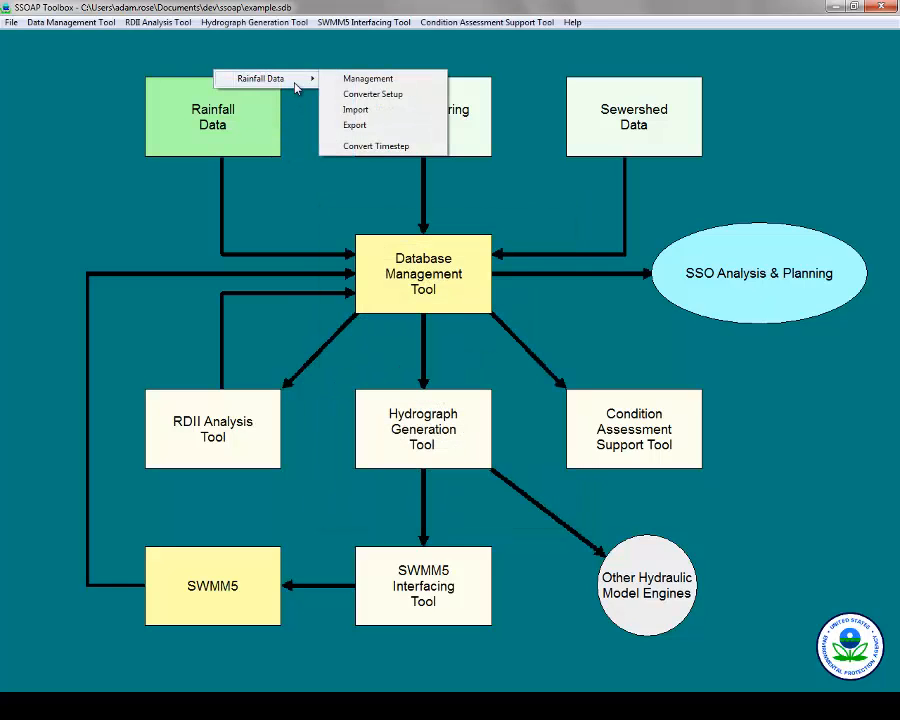
left_click(364, 125)
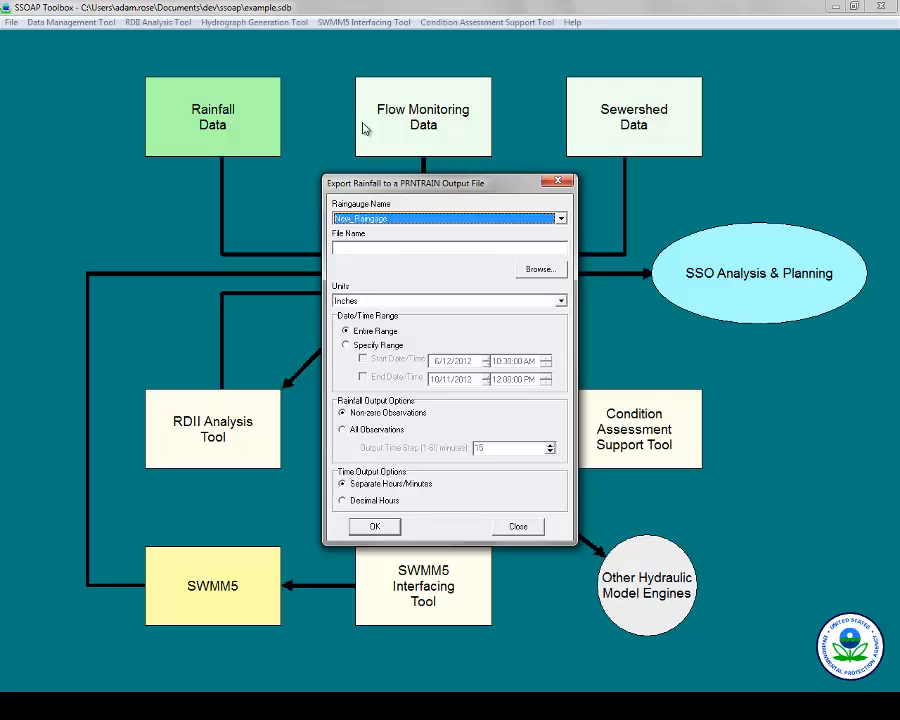
left_click(558, 184)
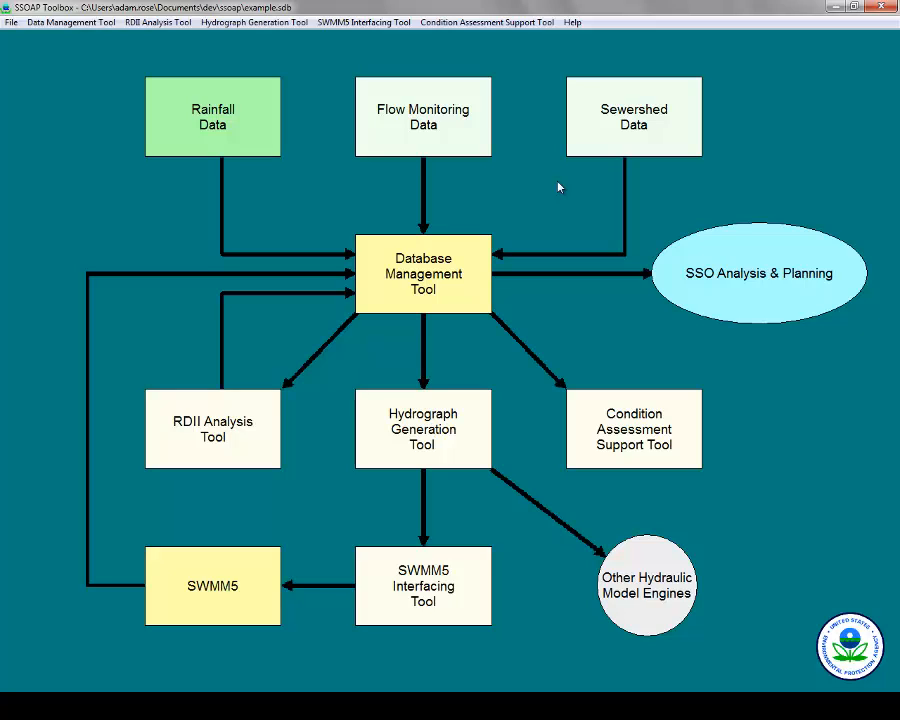
Add a new flow meter with a 600-acre contributory area.
left_click(426, 99)
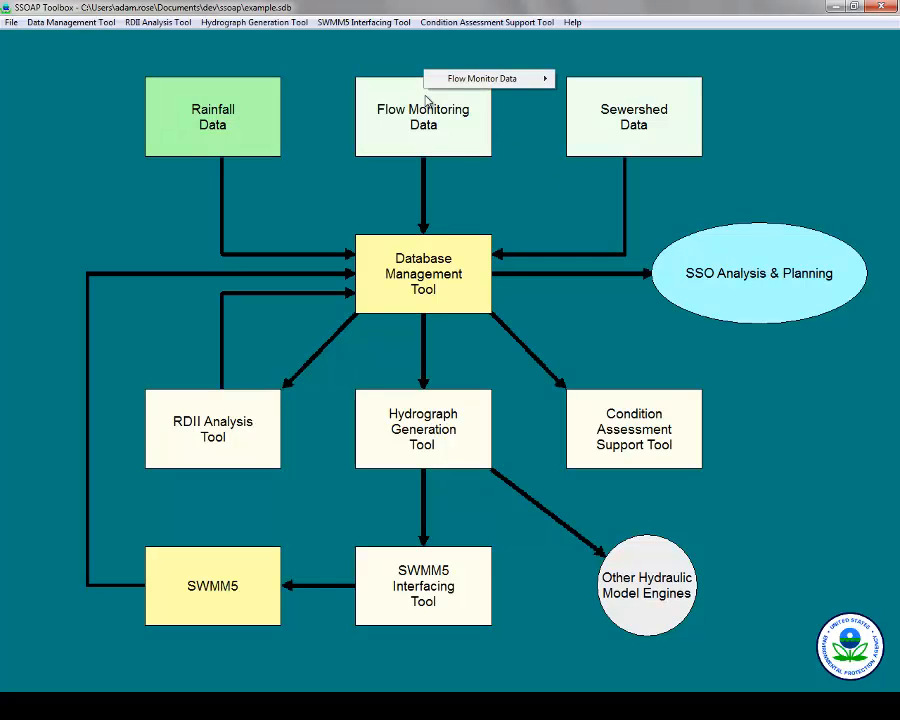
mouse_move(470, 88)
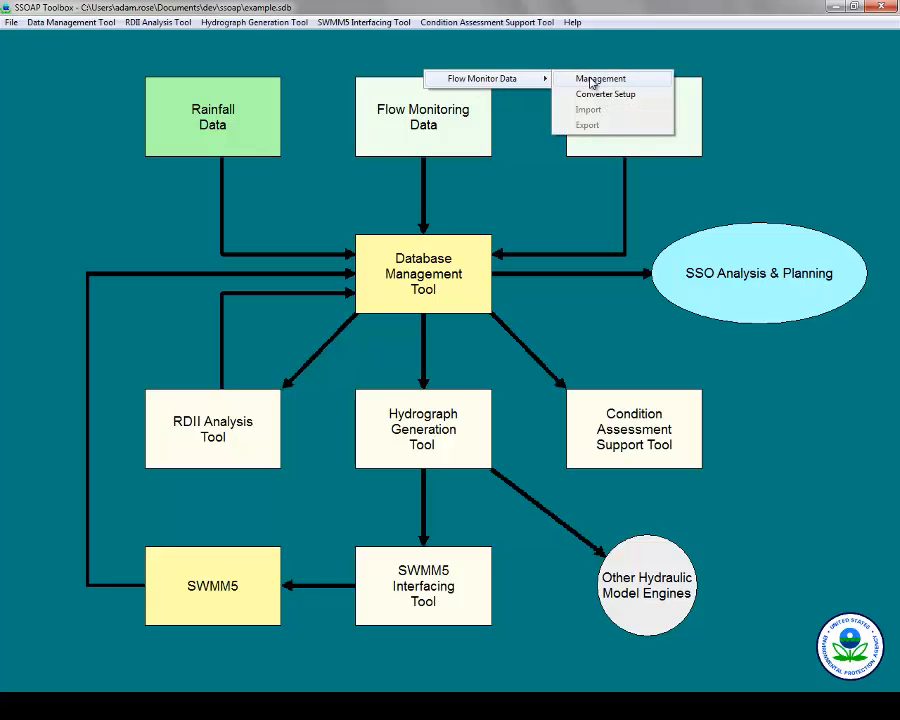
left_click(591, 80)
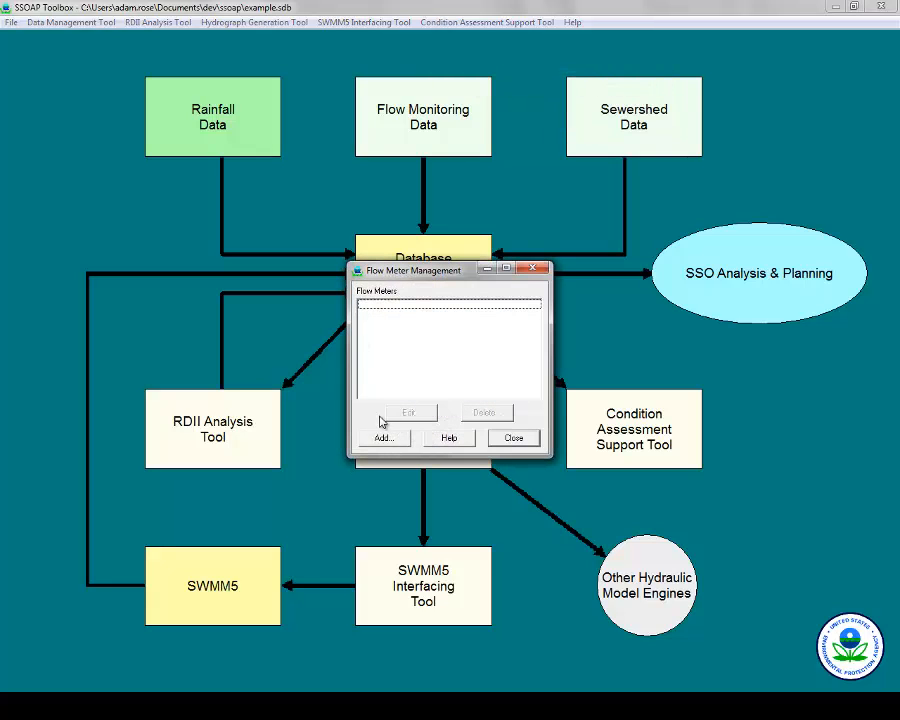
left_click(384, 438)
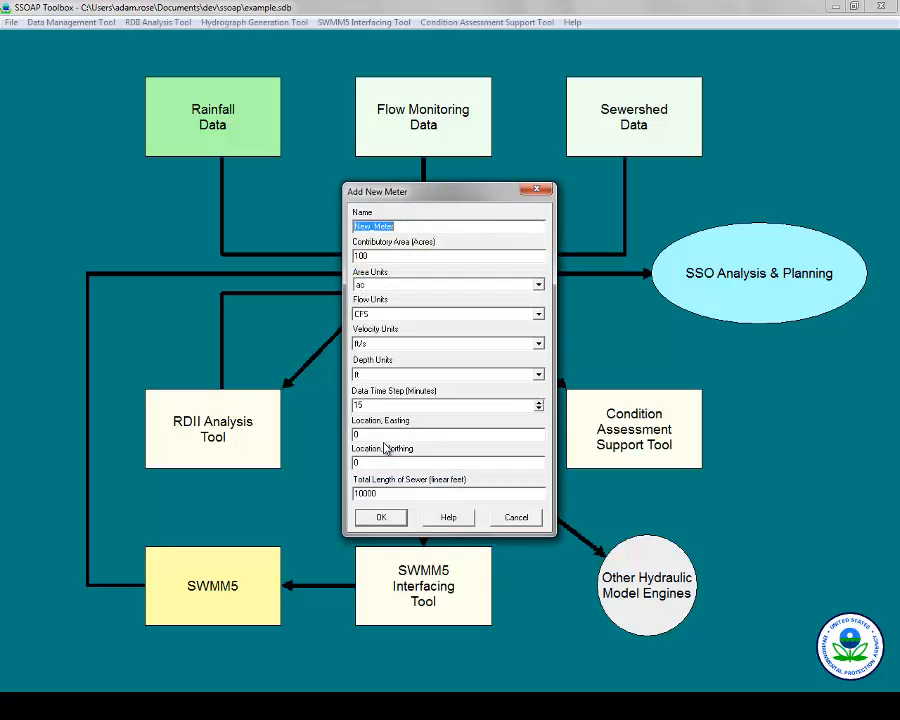
left_click(420, 252)
left_click_drag(420, 252, 340, 262)
type("600")
Give New_Meter MGD flow units and inch depth units, save it, and close Flow Meter Management.
left_click(537, 315)
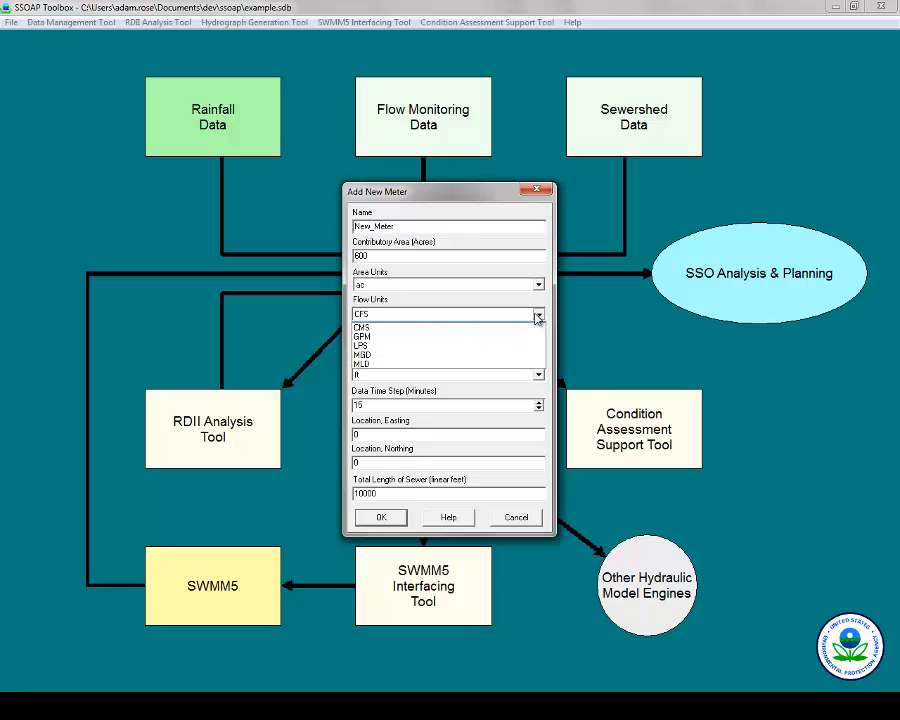
left_click(440, 363)
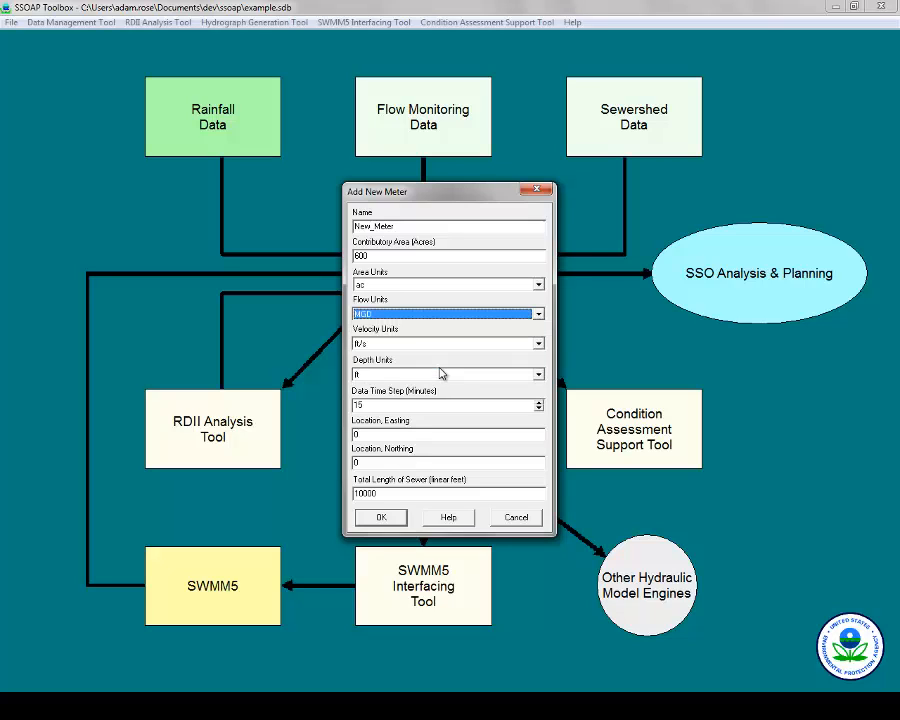
left_click(530, 375)
left_click(512, 398)
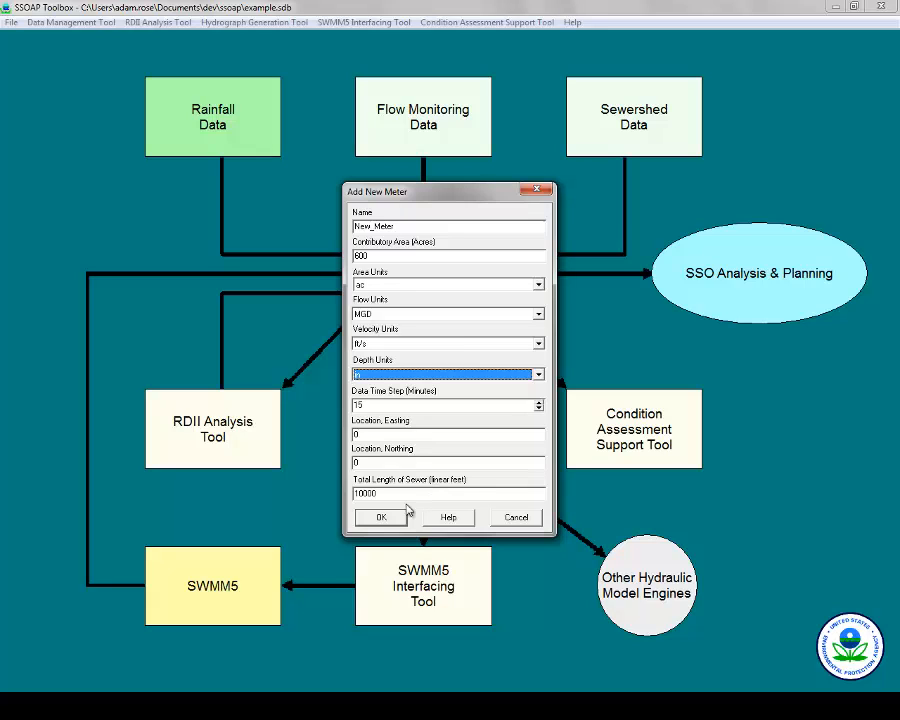
left_click(394, 517)
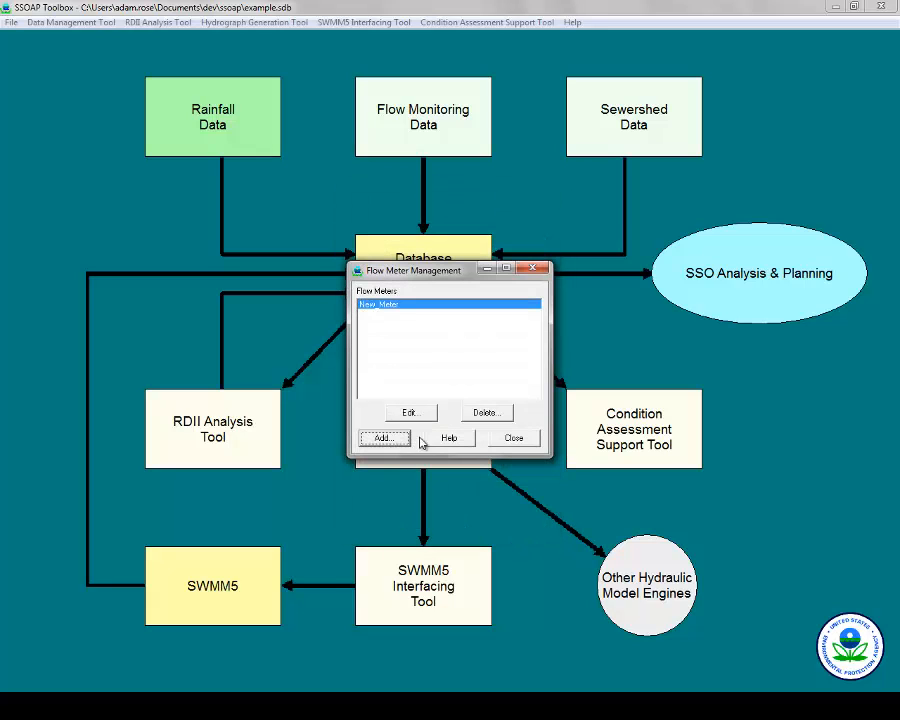
left_click(512, 439)
Add a flow data converter named flow_converter with MGD units.
left_click(425, 118)
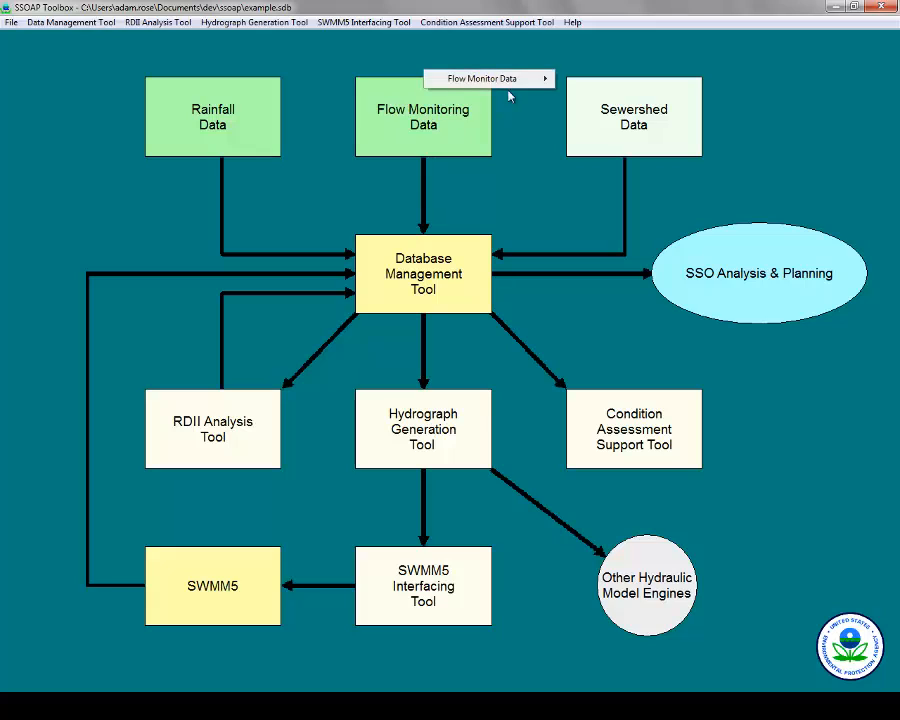
mouse_move(522, 80)
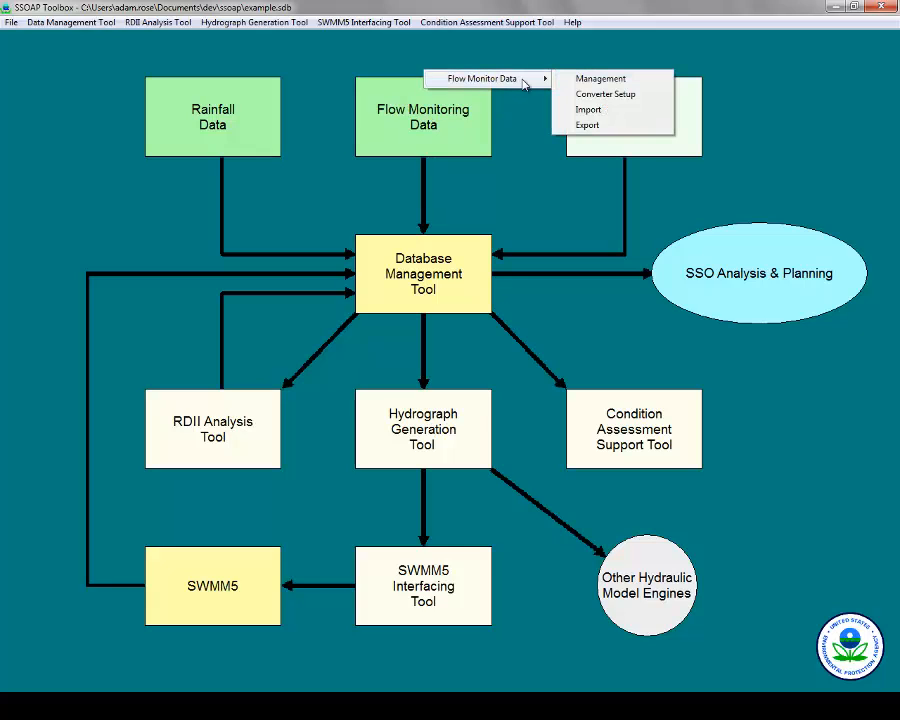
left_click(601, 97)
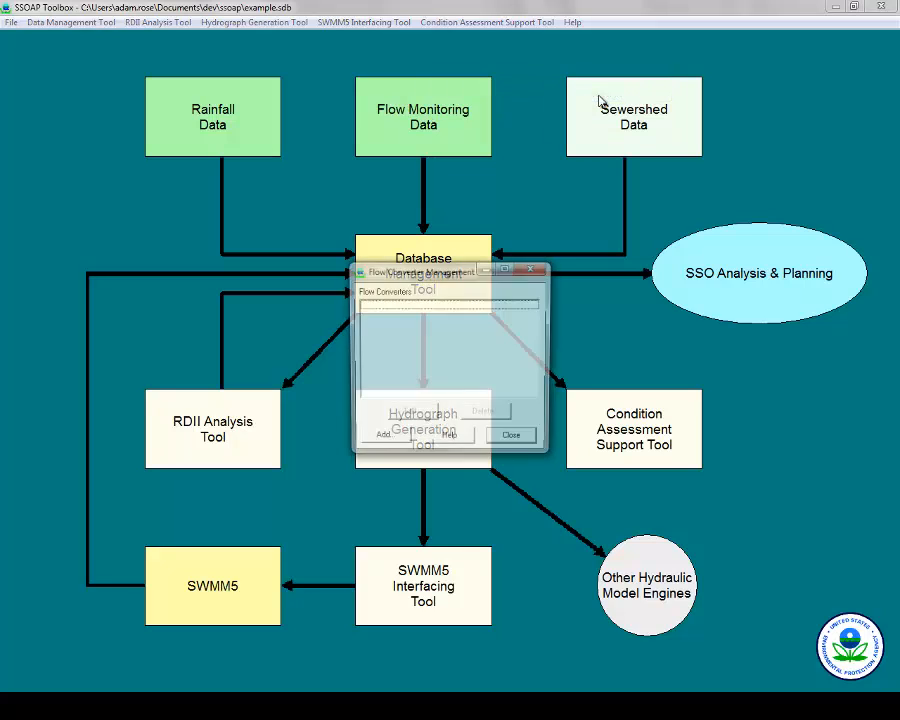
left_click(388, 448)
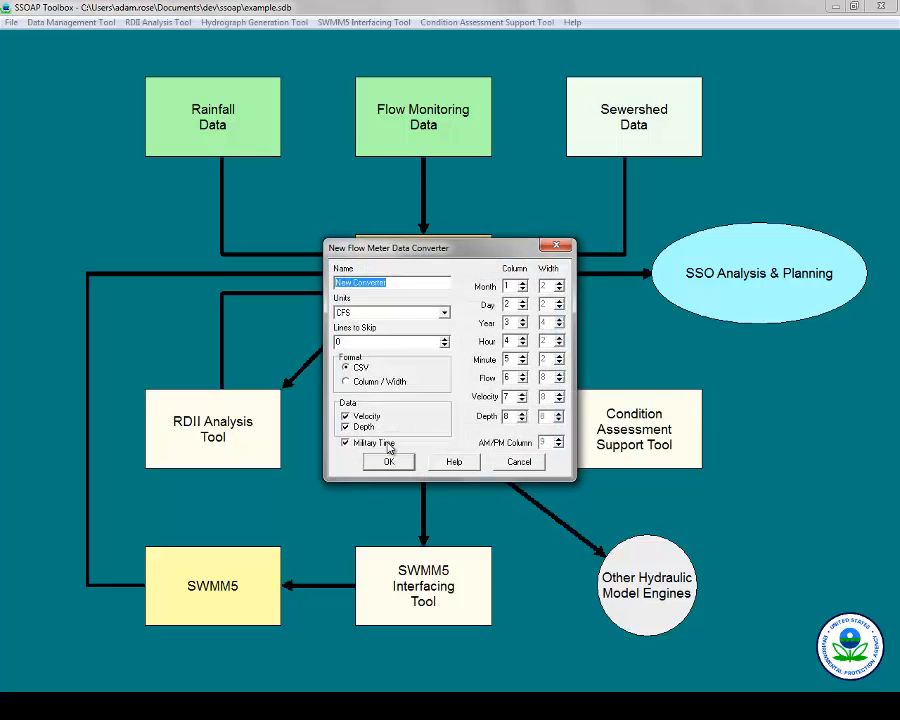
type("flow_converter")
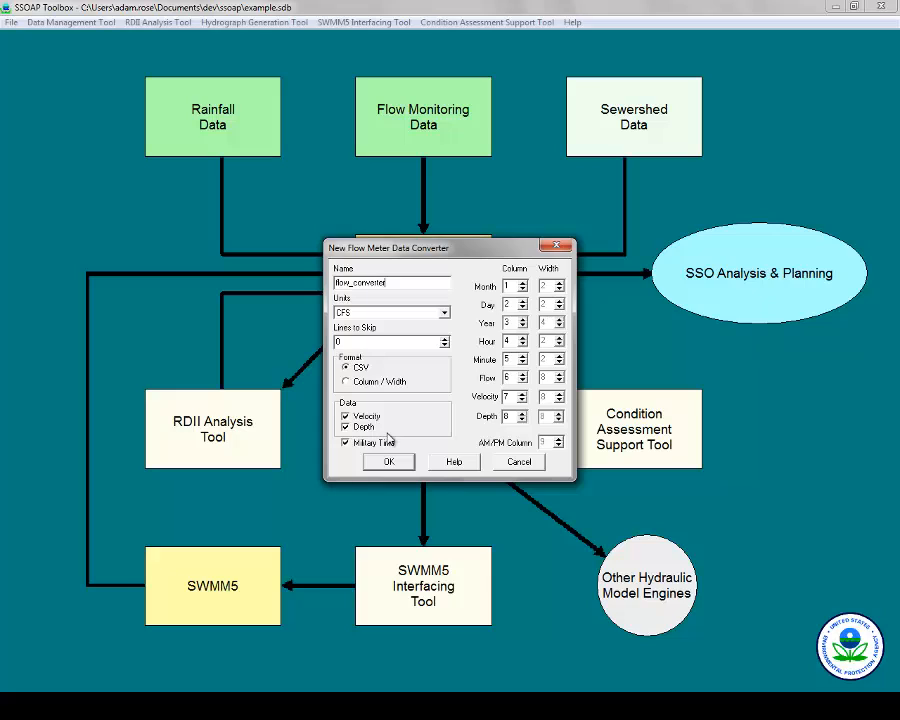
left_click(444, 313)
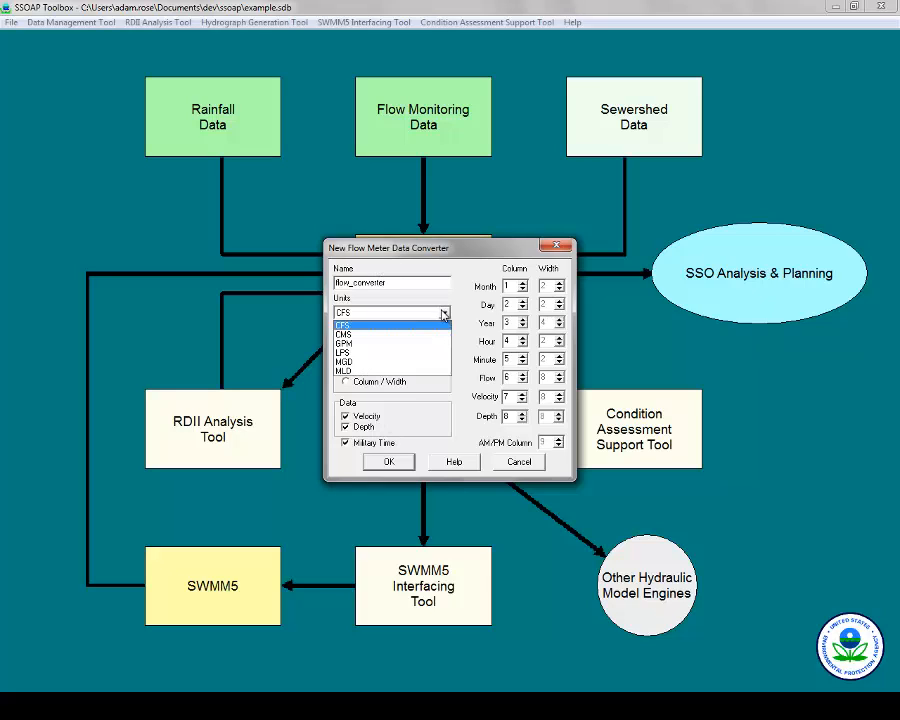
left_click(416, 362)
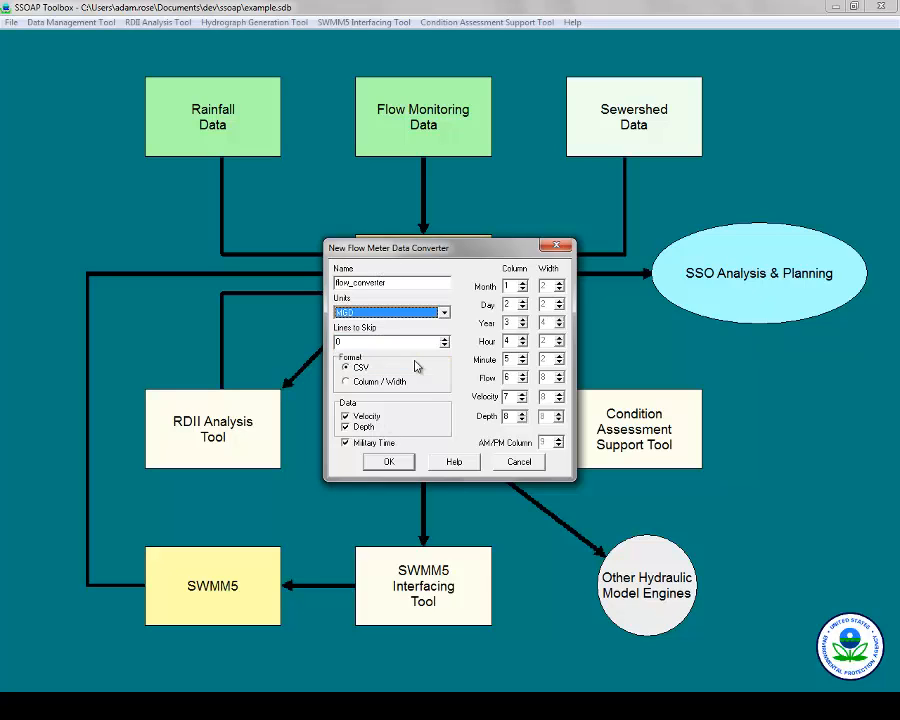
Read the header column order of DC_flow2.txt in Notepad++, then return to SSOAP Toolbox.
left_click(238, 704)
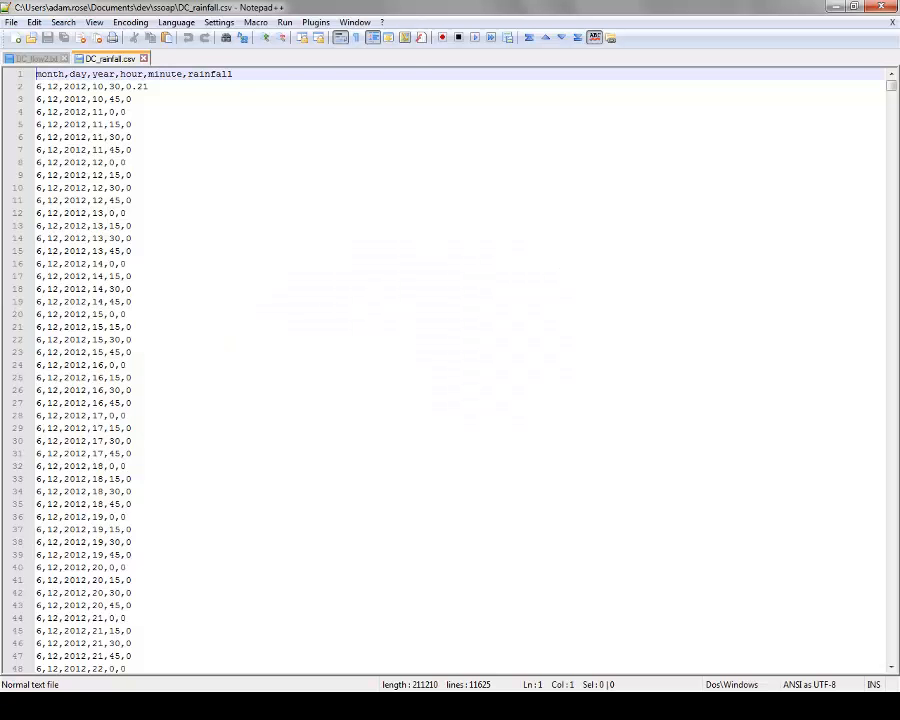
left_click(35, 58)
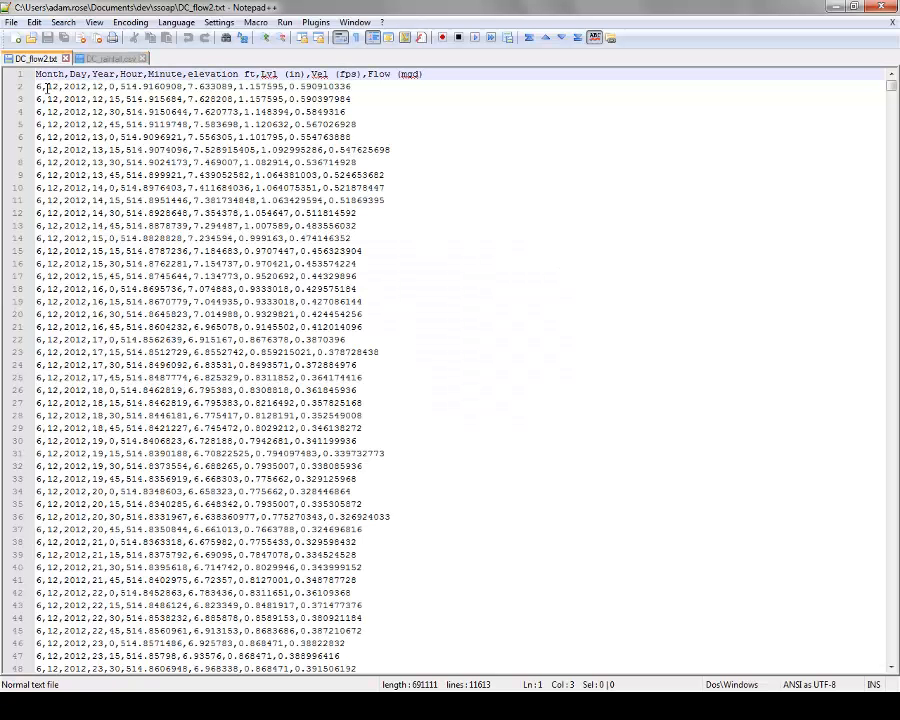
left_click(46, 88)
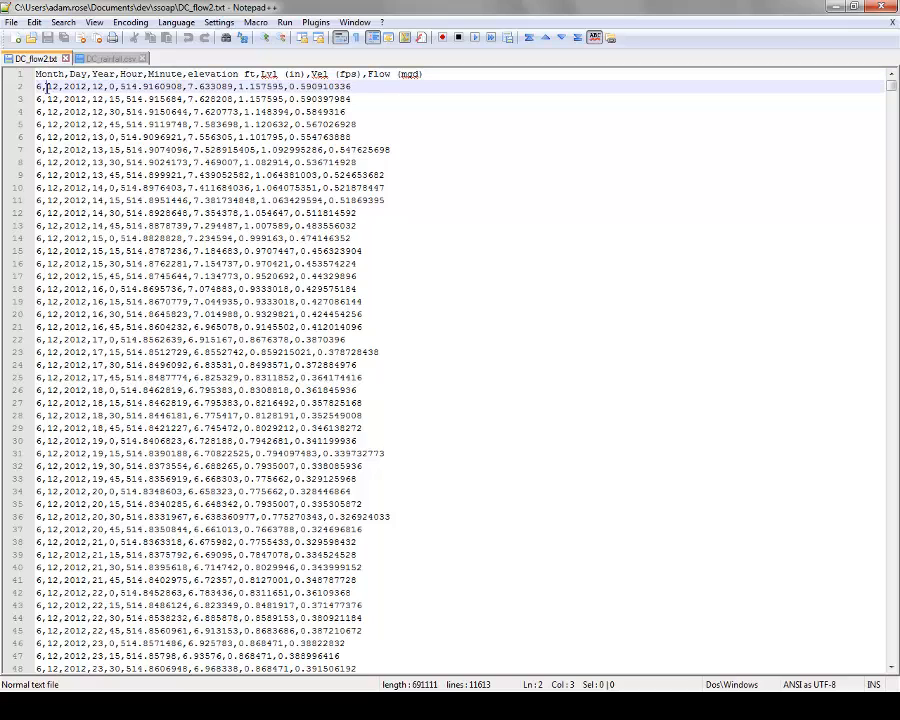
left_click(52, 73)
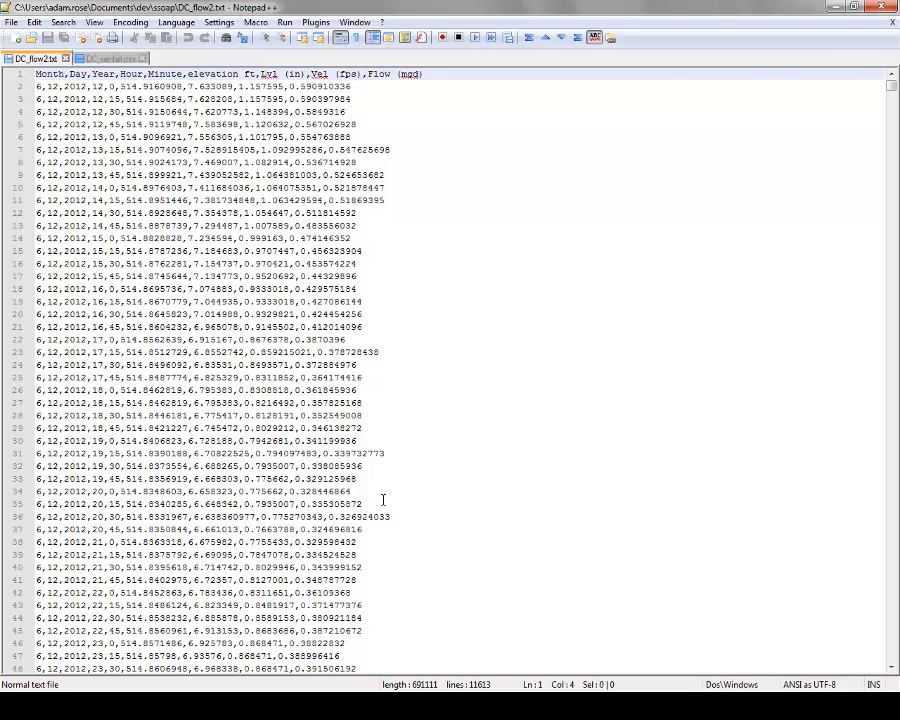
left_click(324, 706)
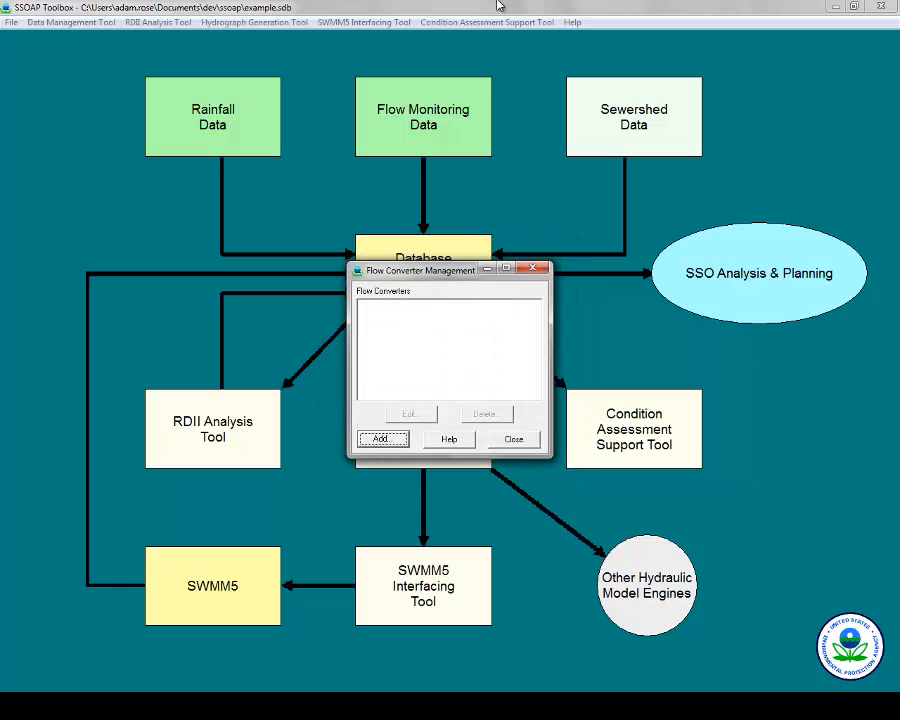
Close Flow Converter Management and restore the SSOAP window lower so the file header stays visible.
key("Escape")
double_click(365, 6)
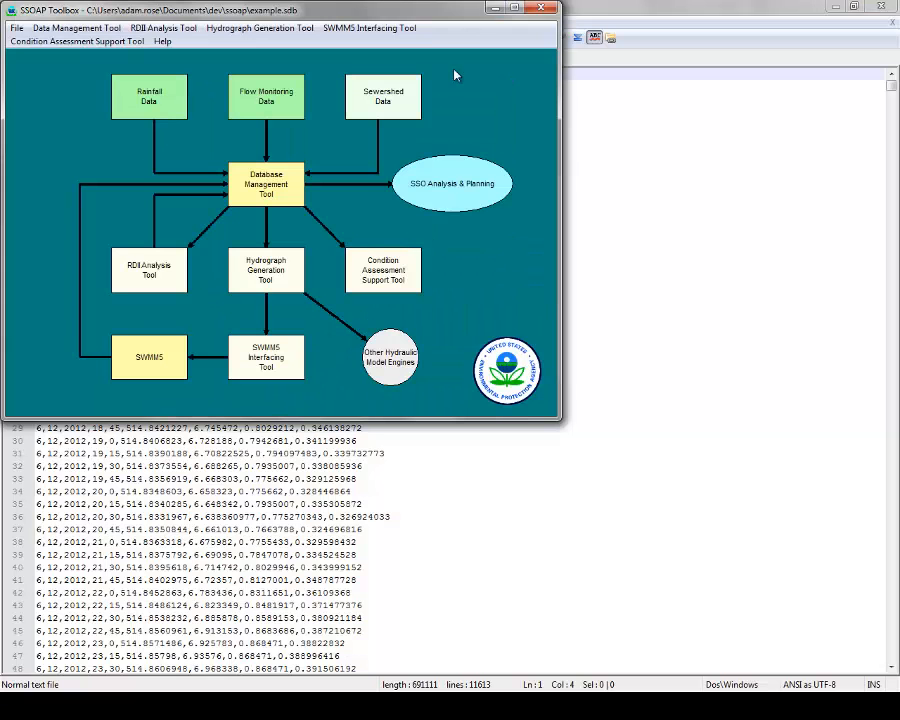
left_click_drag(265, 12, 275, 198)
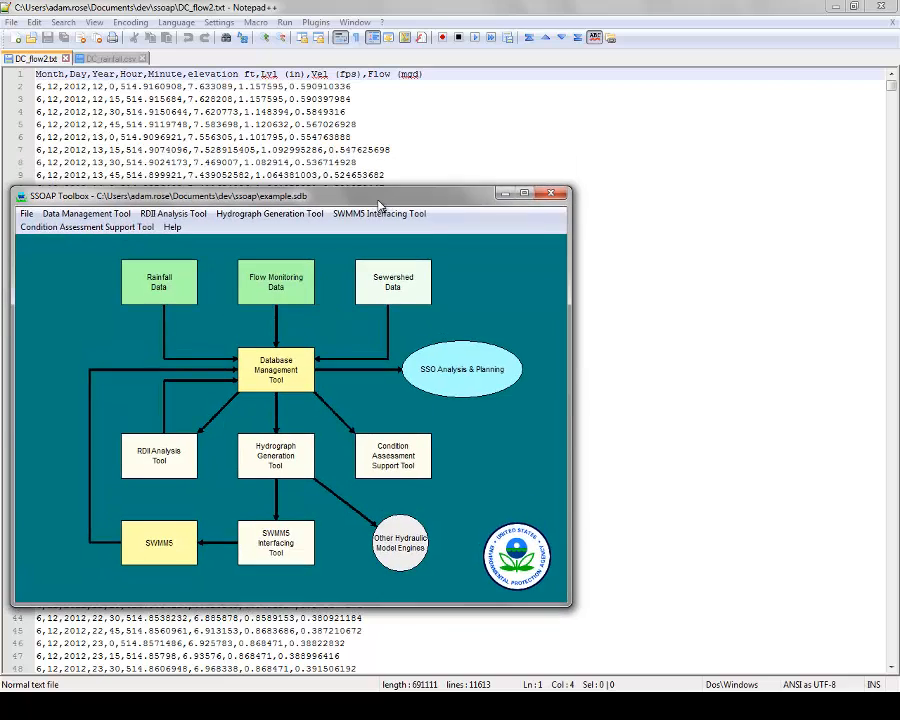
Open a fresh New Flow Meter Data Converter form from Converter Setup.
left_click(281, 287)
mouse_move(376, 261)
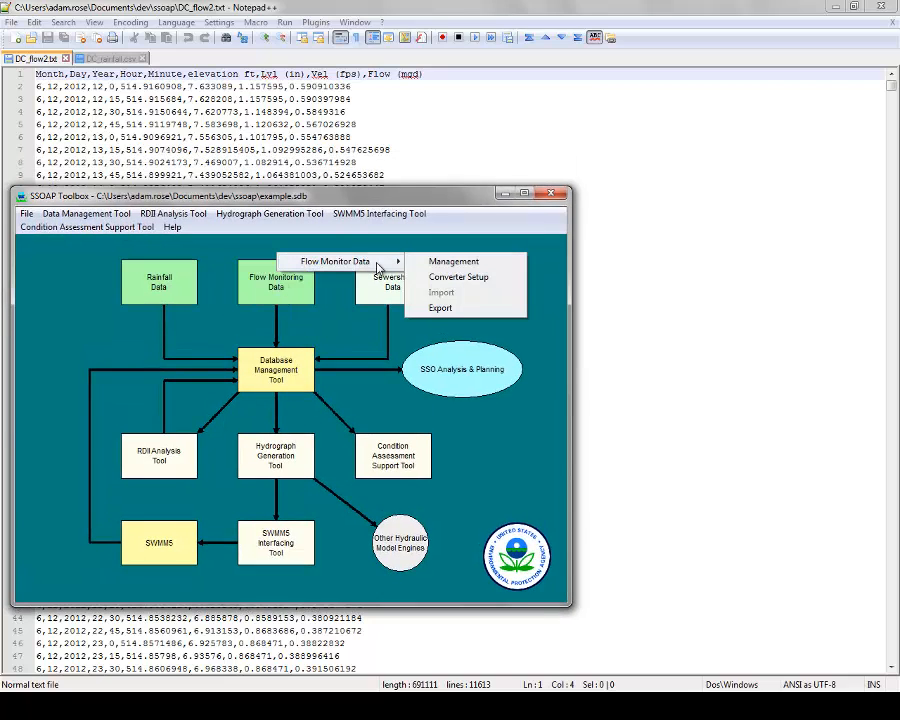
left_click(455, 278)
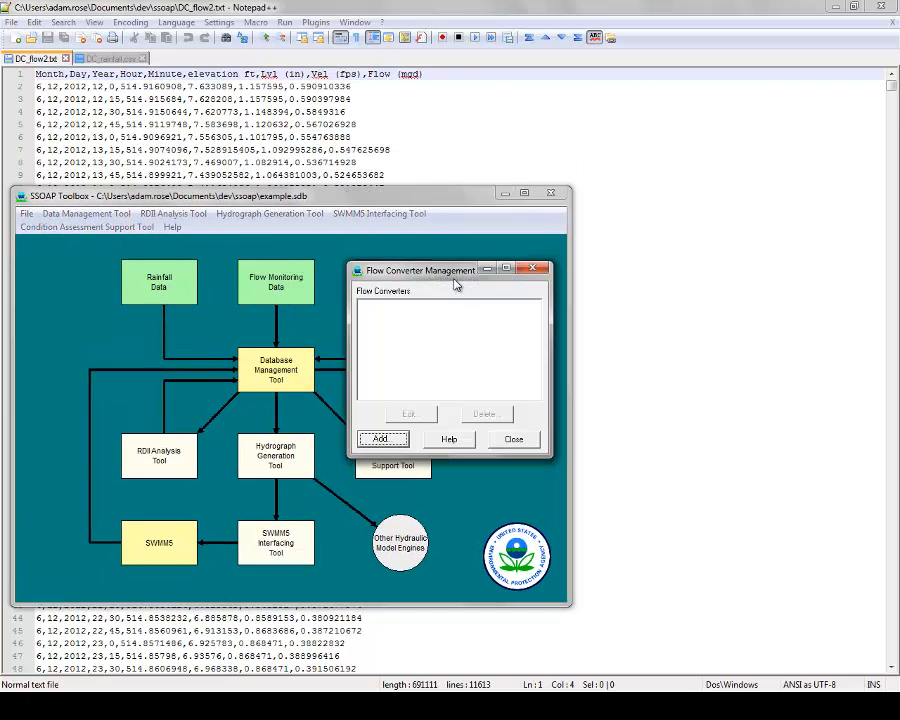
left_click(374, 434)
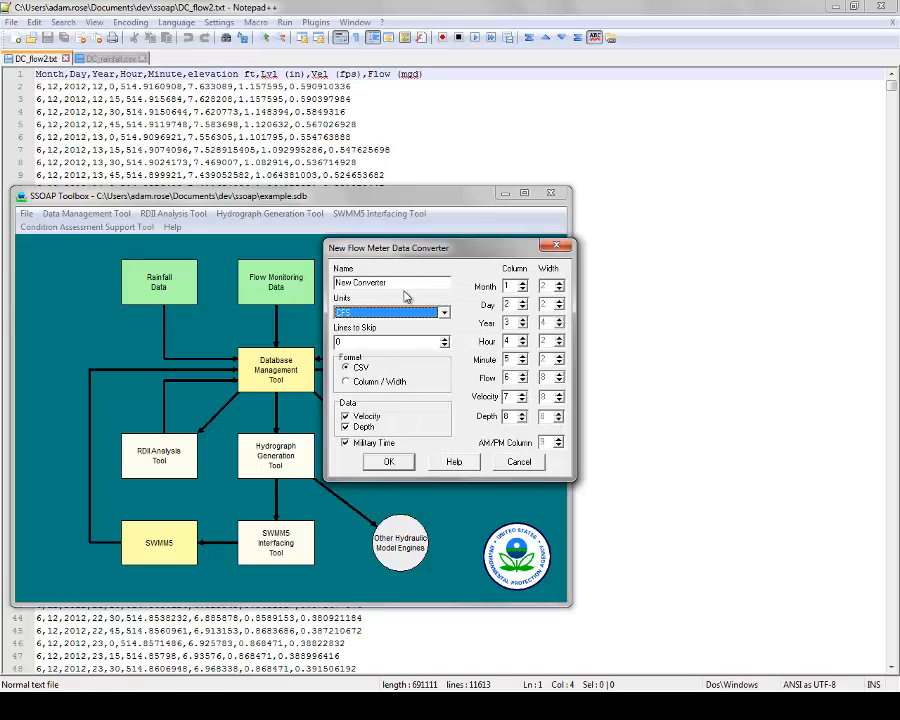
Name the converter flow_converter with MGD units and one header line to skip.
left_click_drag(411, 283, 165, 282)
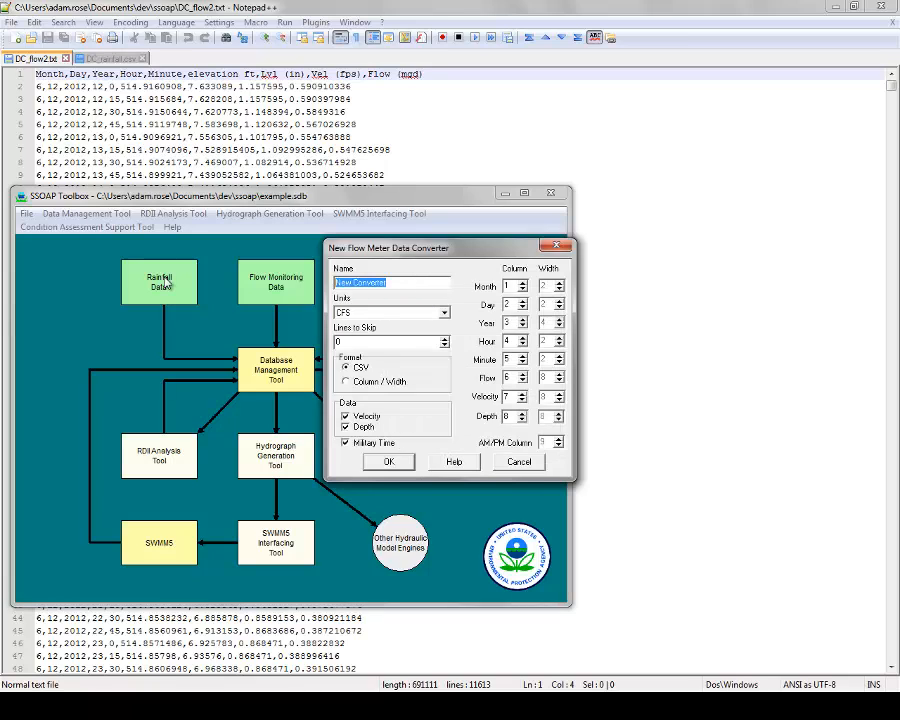
type("flow_converter")
left_click(416, 318)
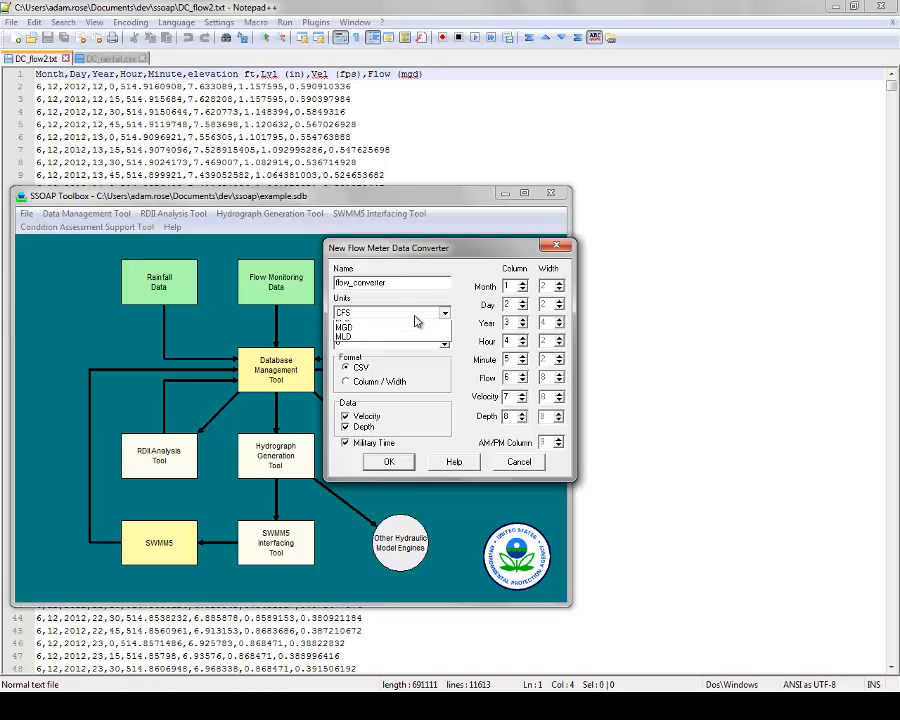
left_click(410, 362)
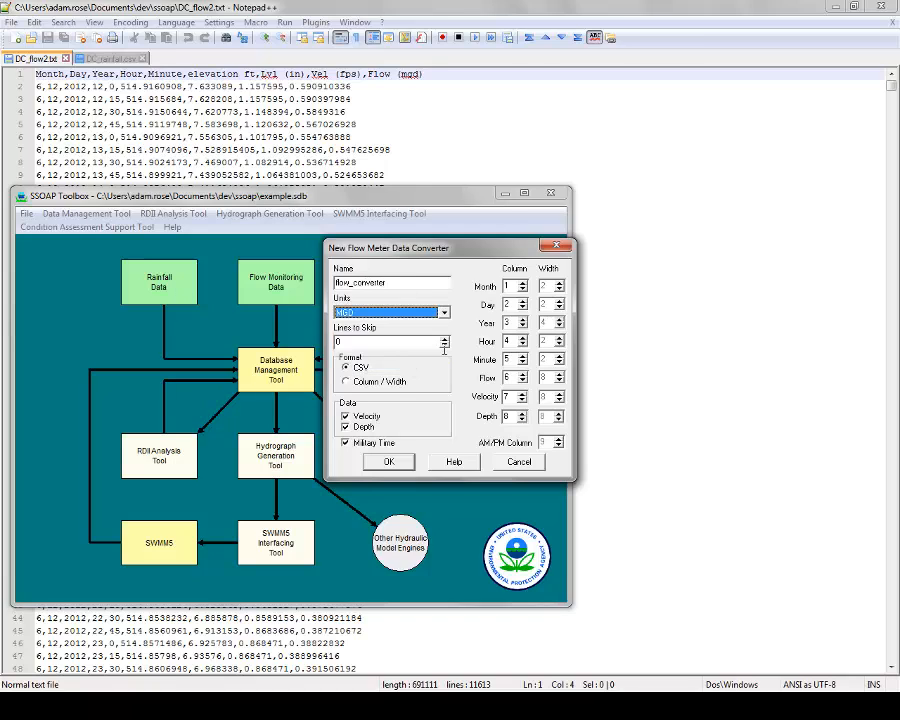
left_click(445, 341)
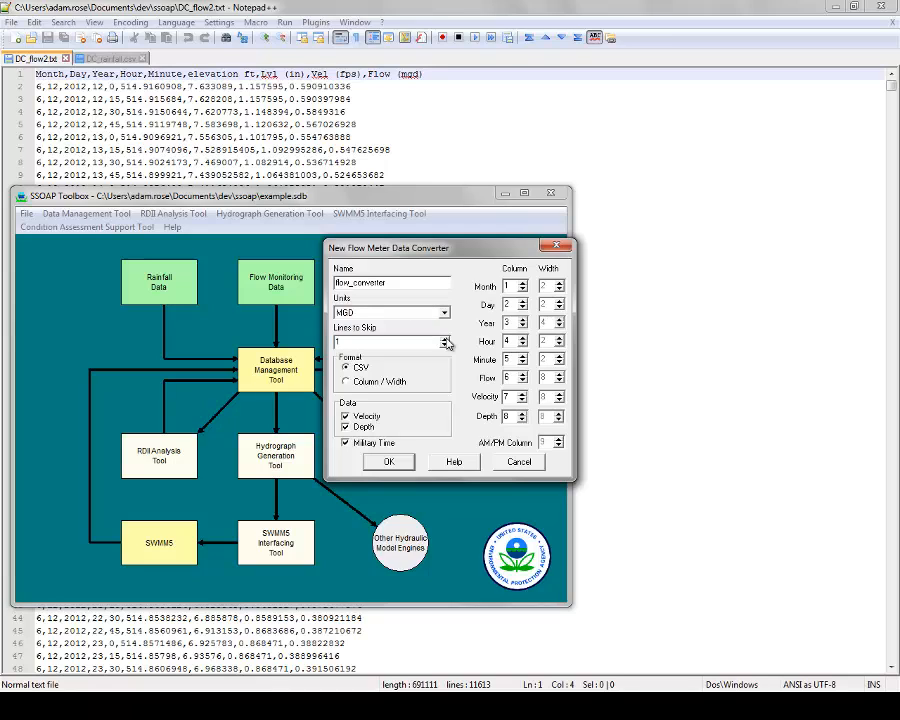
Keep velocity and depth enabled, set columns depth 7, velocity 8, flow 9, and save.
left_click(346, 416)
left_click(346, 427)
left_click(363, 418)
left_click(365, 427)
left_click(522, 420)
left_click(521, 395)
left_click(523, 375)
left_click(523, 375)
left_click(523, 375)
left_click(386, 460)
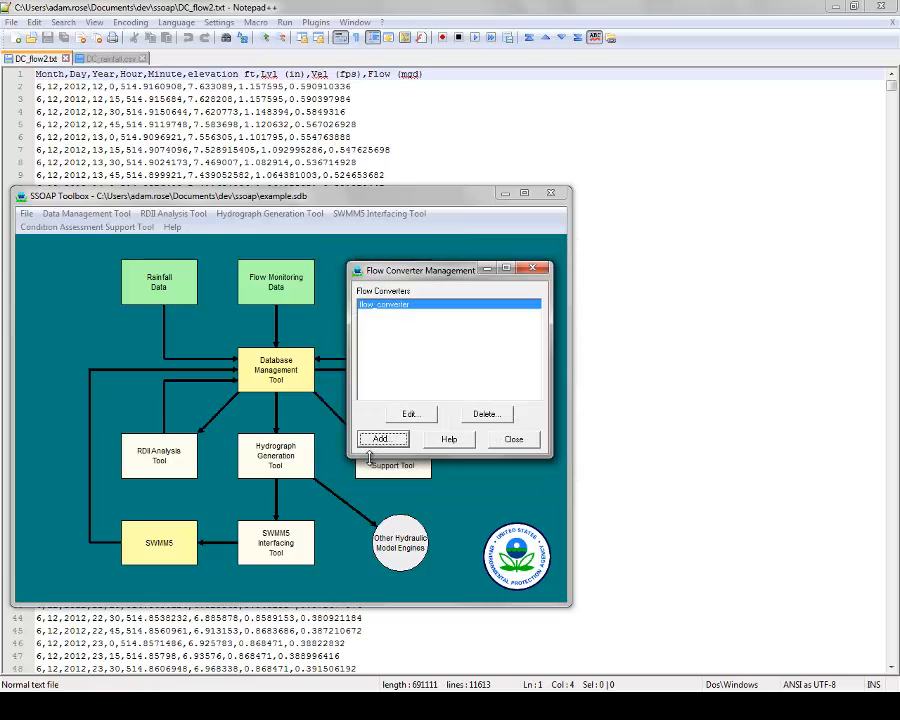
Maximize the toolbox and open the flow data import for New_Meter using flow_converter.
left_click(524, 443)
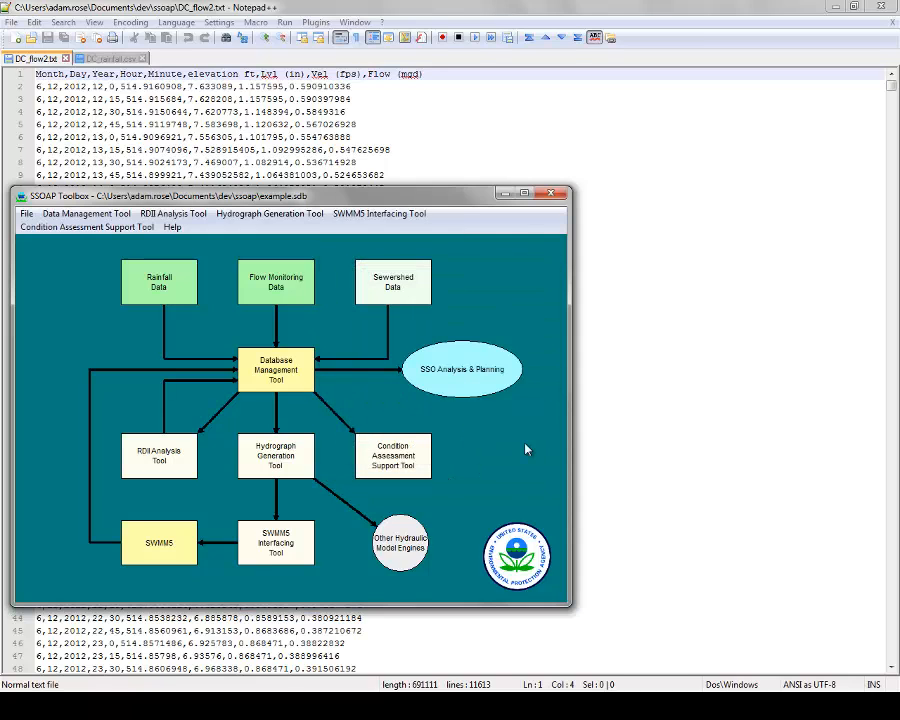
left_click(278, 268)
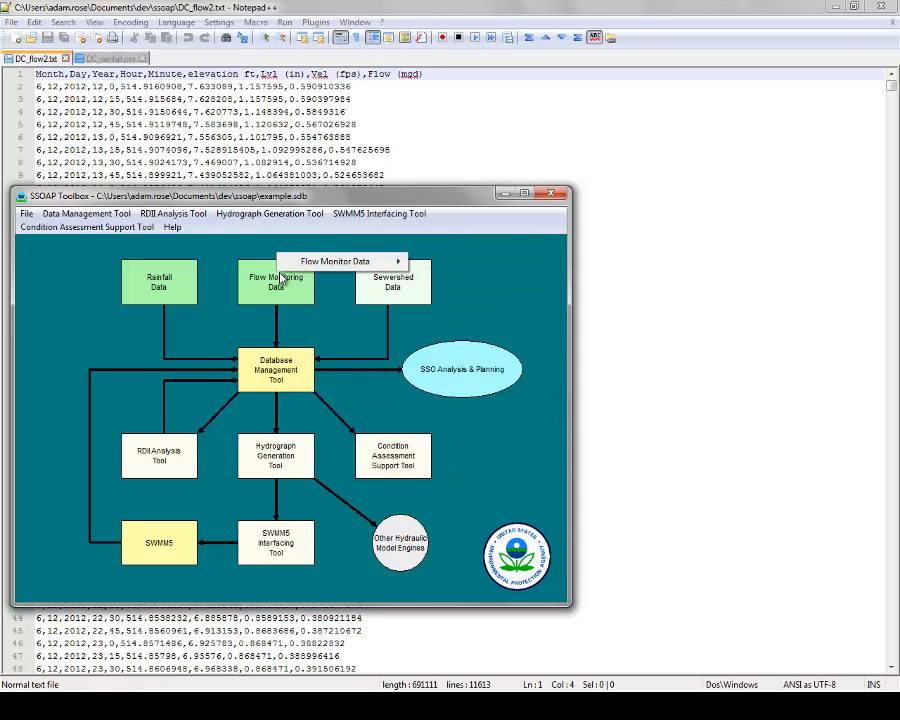
mouse_move(350, 260)
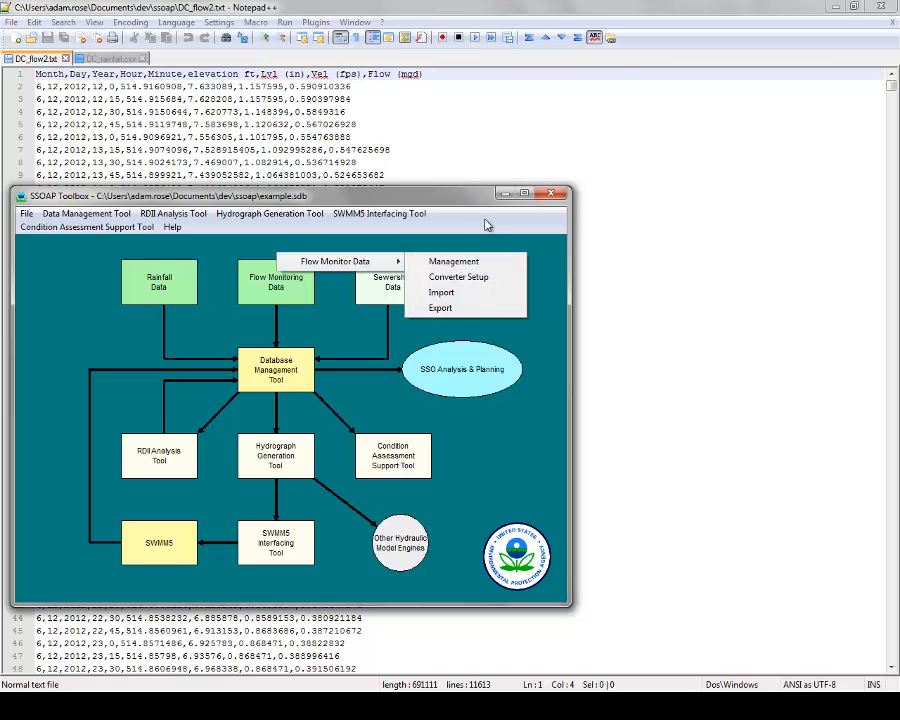
left_click(524, 193)
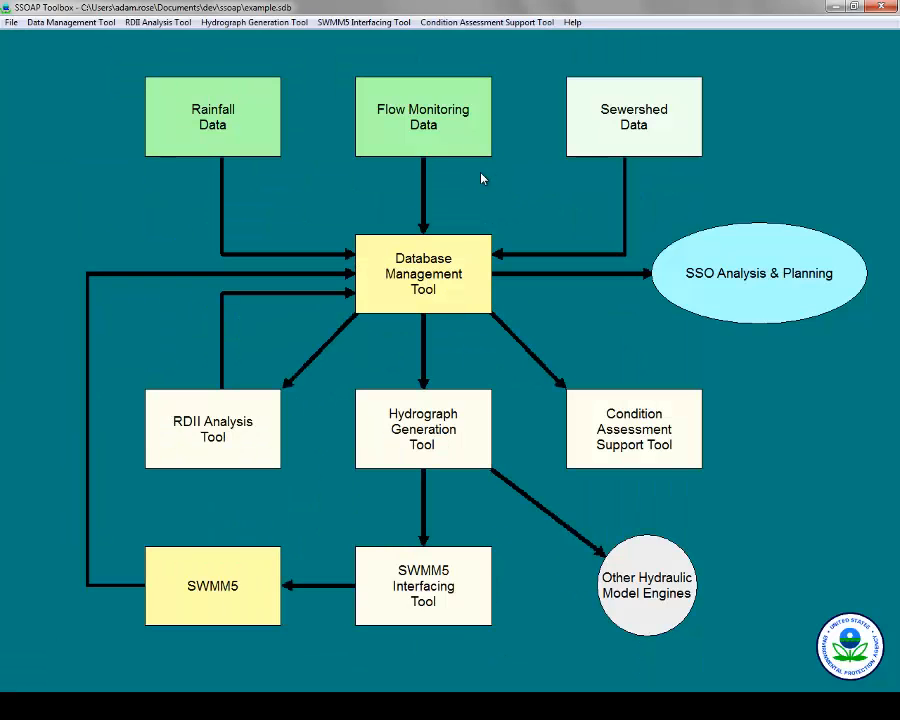
left_click(446, 133)
mouse_move(494, 80)
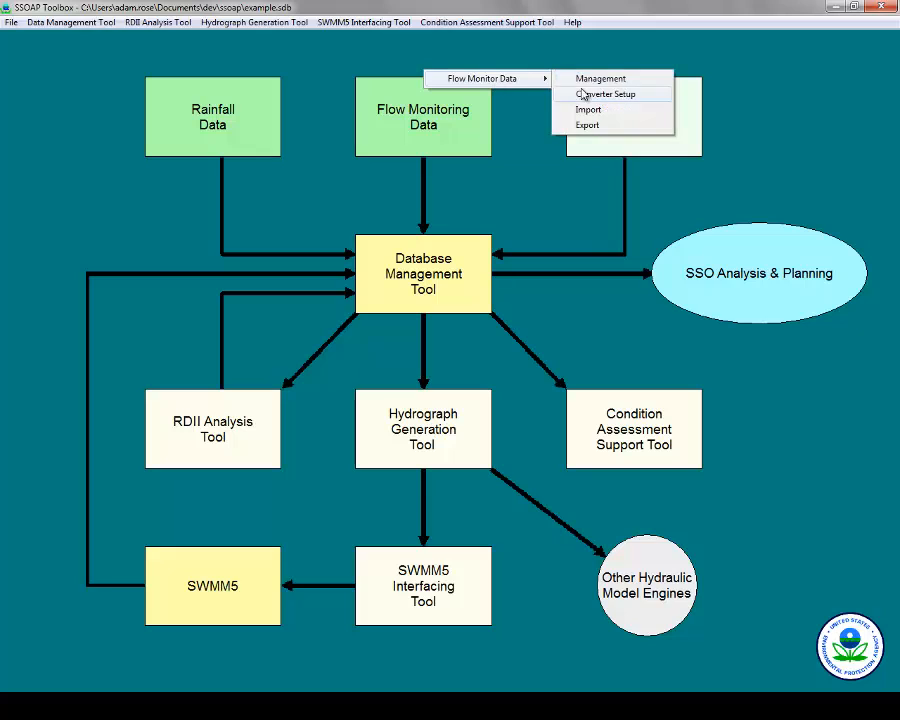
left_click(586, 111)
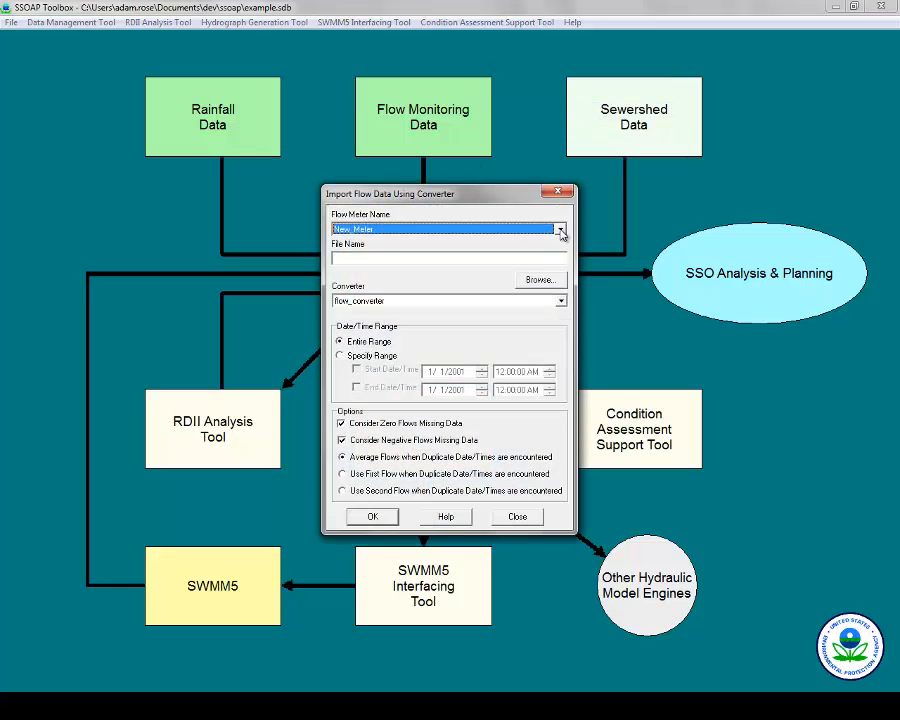
Import the 11,611 flow records from DC_flow2.txt into New_Meter.
left_click(541, 280)
double_click(364, 241)
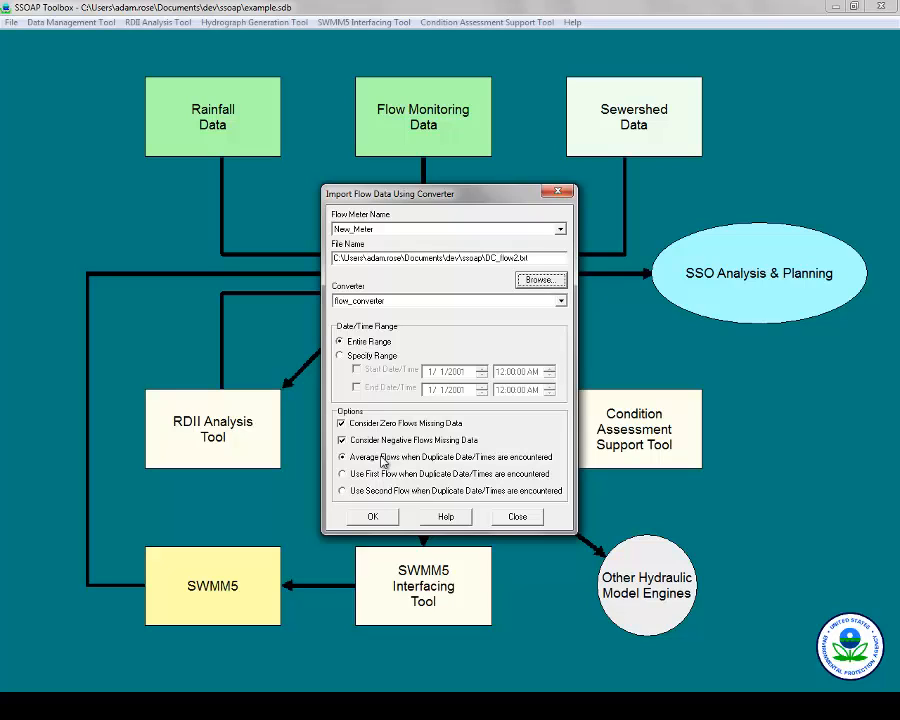
left_click(366, 517)
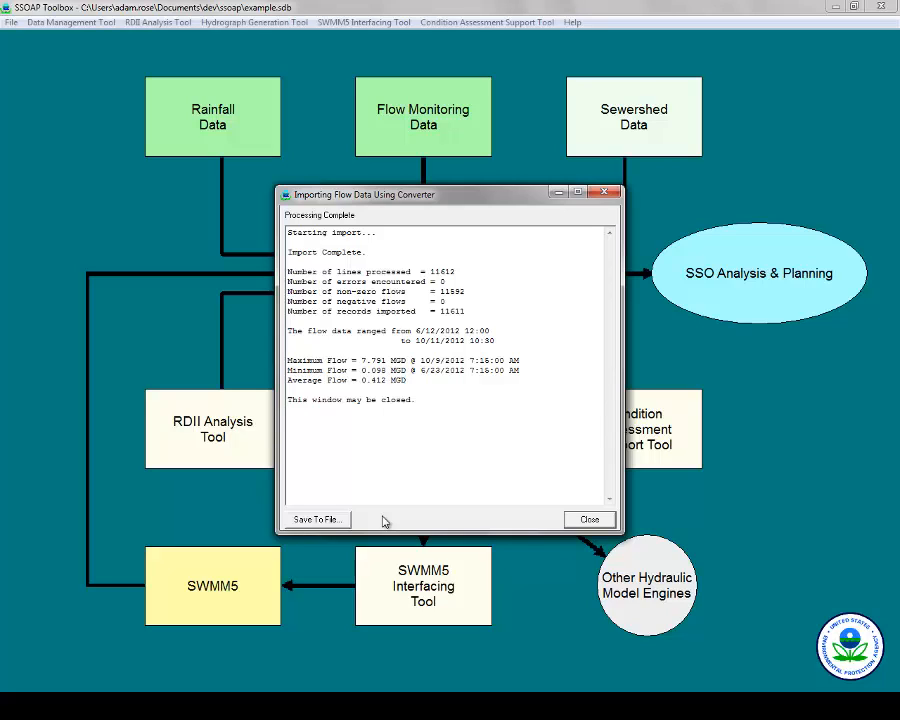
left_click(590, 520)
left_click(517, 517)
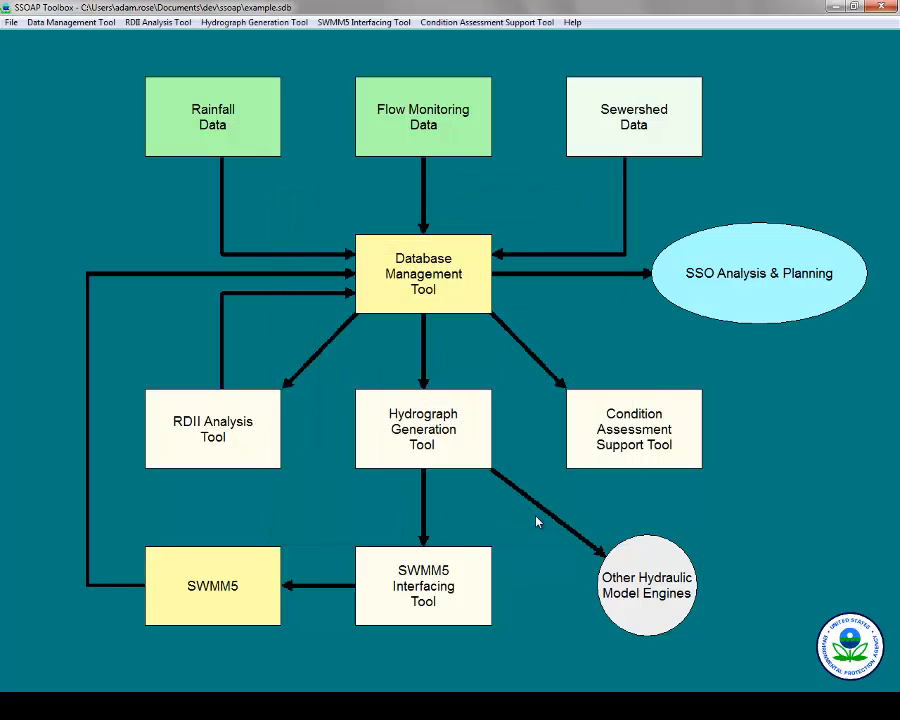
Open Sewershed Management from the Sewershed Data menu.
left_click(659, 99)
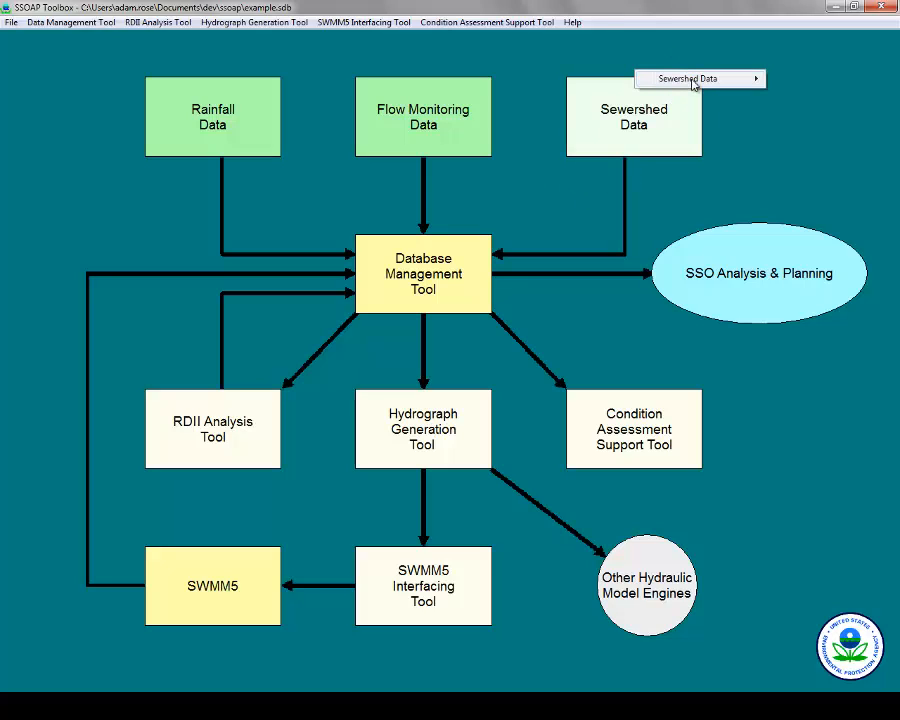
mouse_move(694, 81)
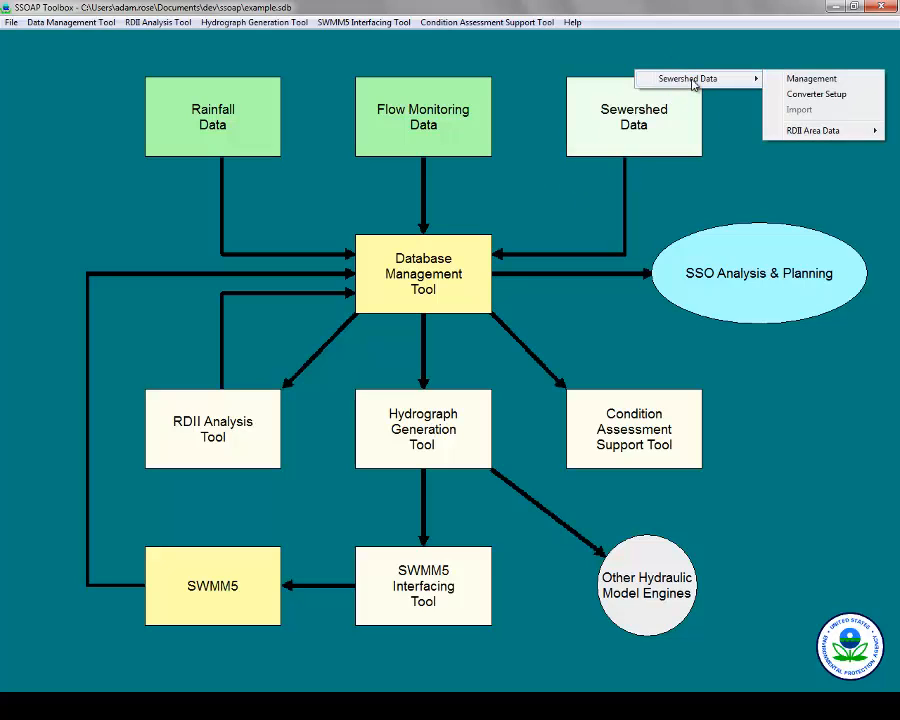
left_click(807, 80)
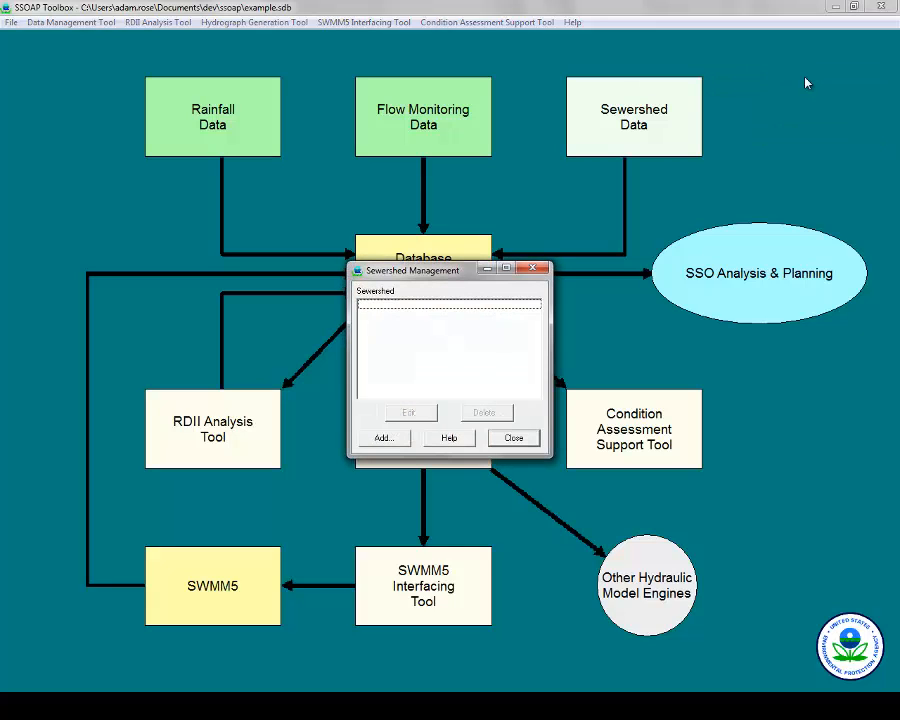
Add a sewershed with area 600, raingauge New_Raingage and flow meter New_Meter.
left_click(372, 441)
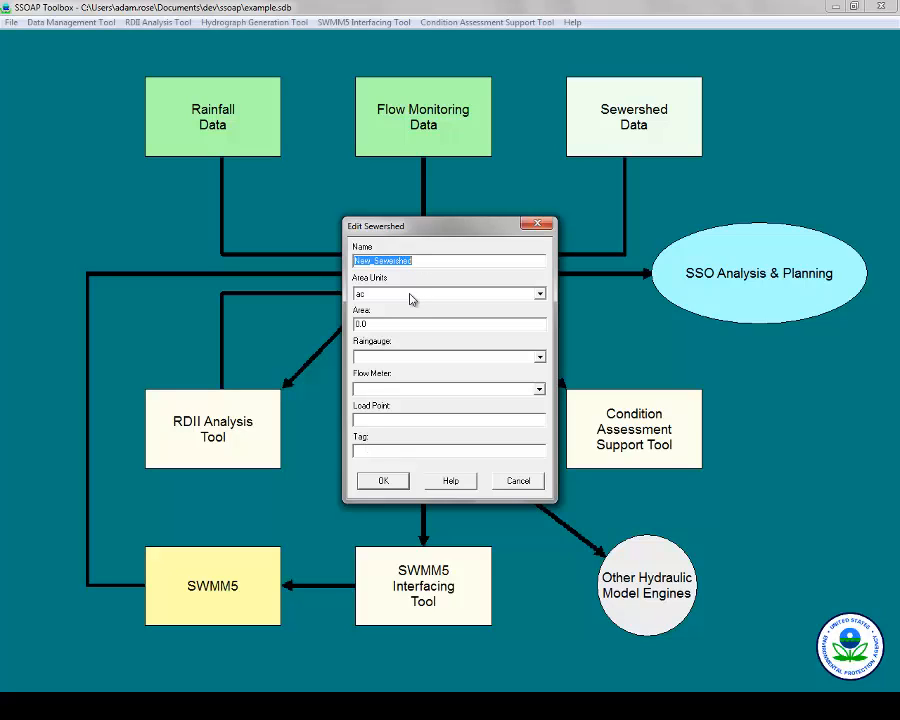
left_click_drag(389, 326, 290, 309)
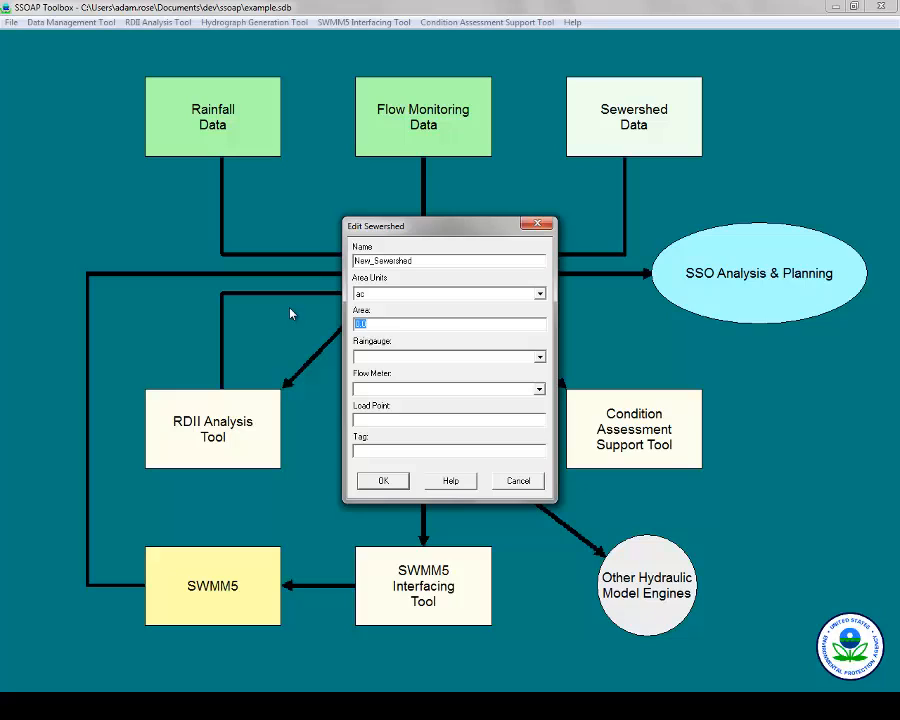
type("600")
left_click(541, 358)
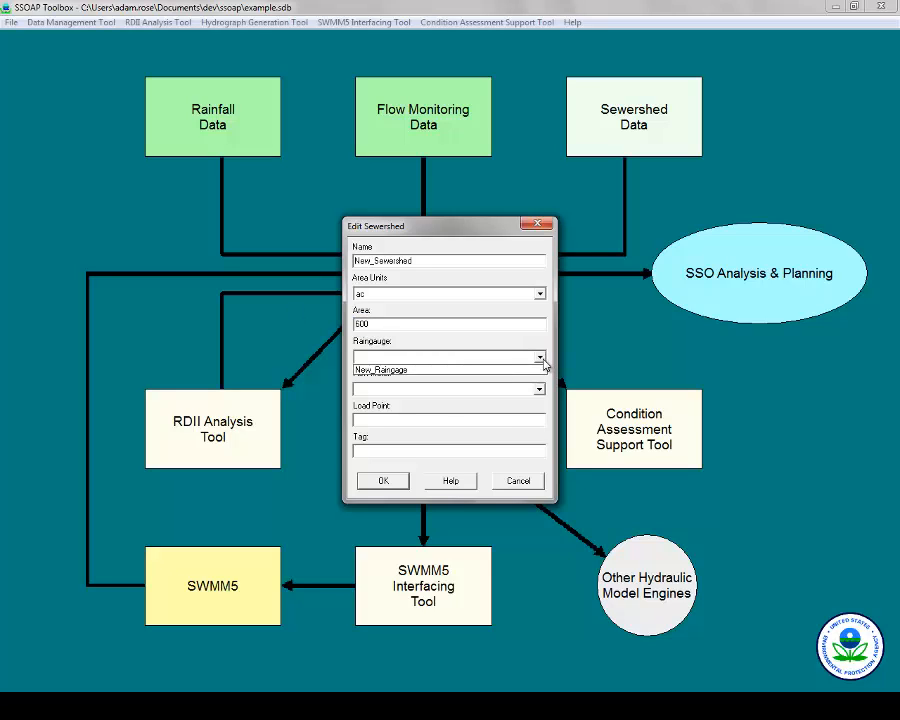
left_click(543, 362)
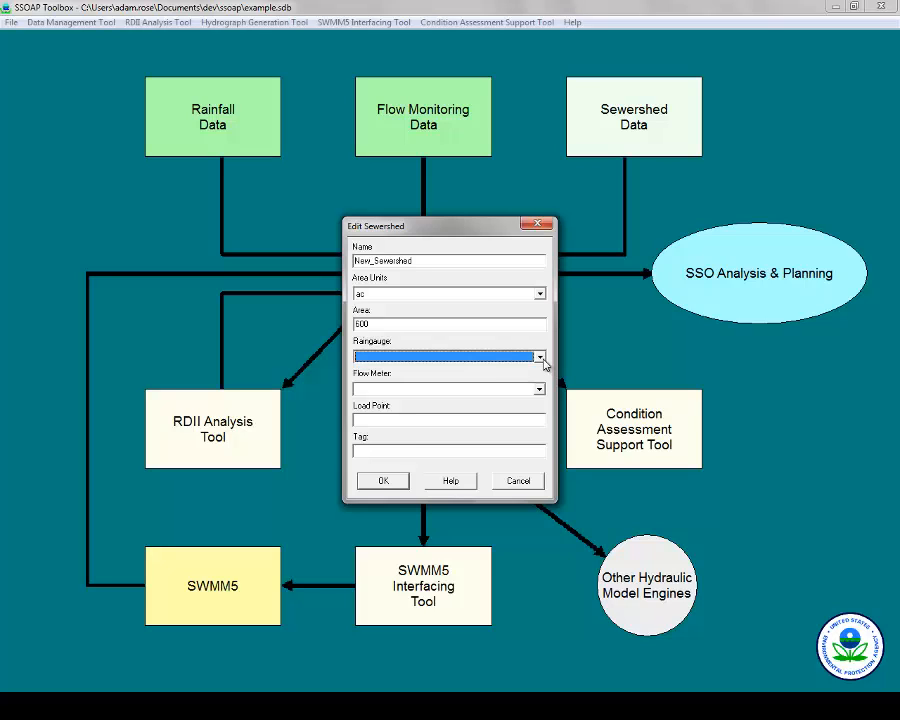
left_click(541, 358)
left_click(535, 370)
left_click(539, 391)
left_click(520, 403)
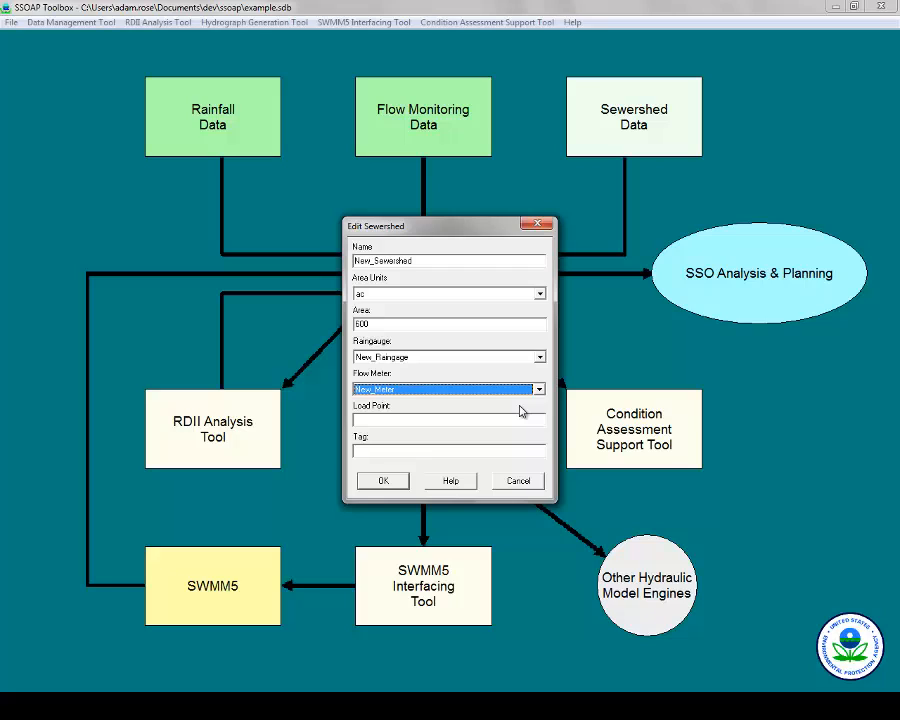
Save New_Sewershed and close Sewershed Management.
left_click(384, 483)
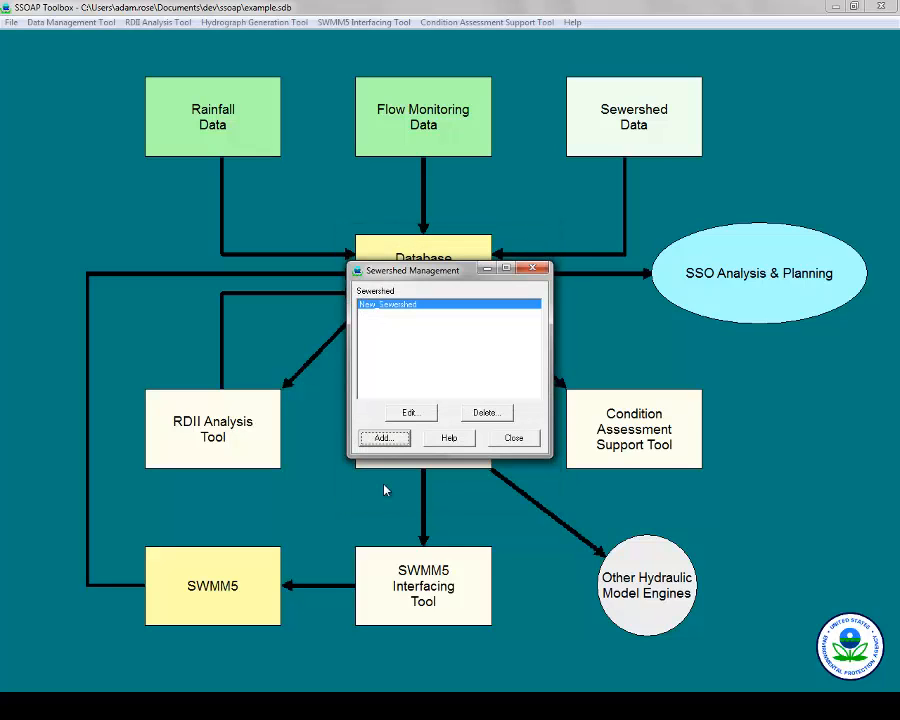
left_click(514, 439)
left_click(638, 84)
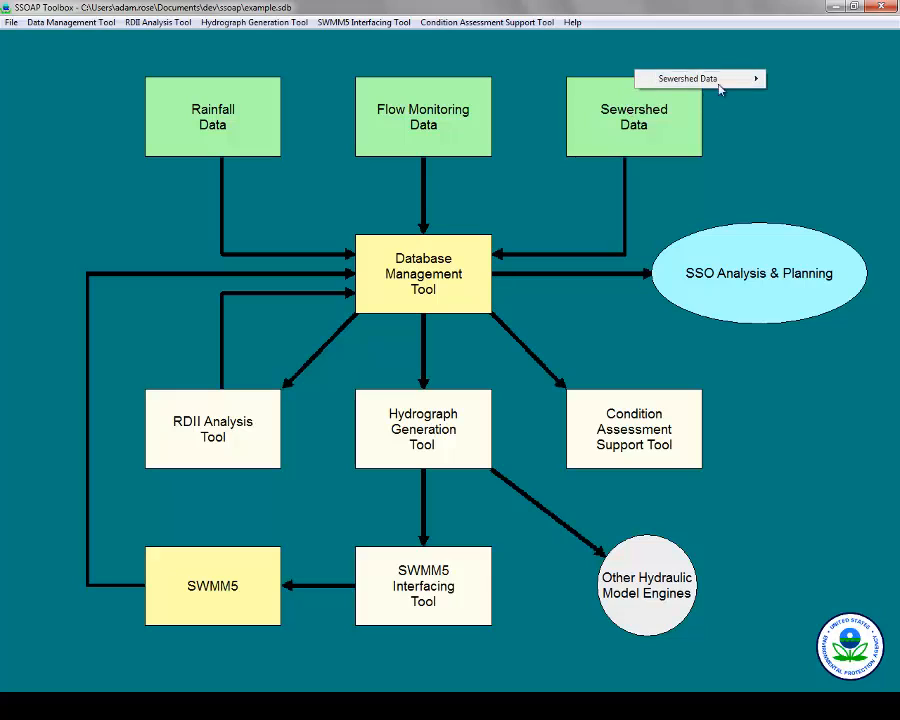
mouse_move(743, 81)
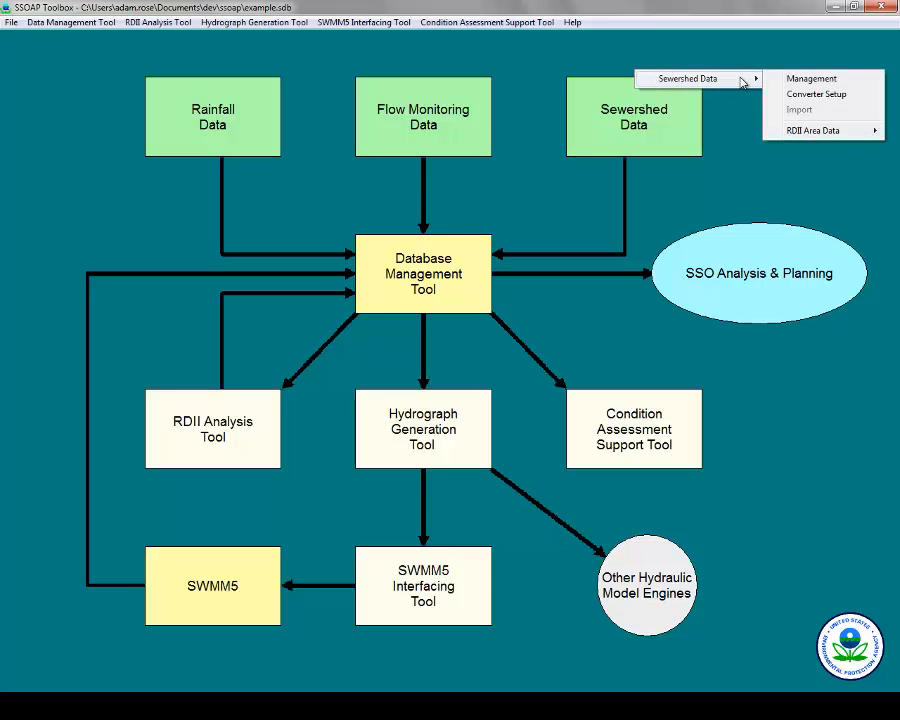
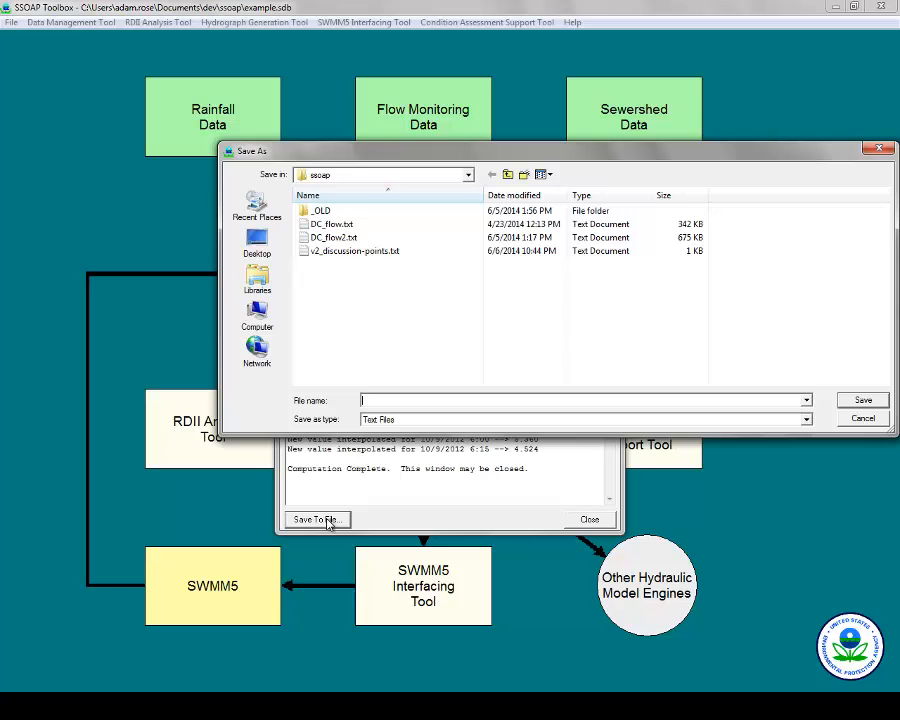
Skip saving the New_Meter fill-in results to a file and close the results window.
key("Escape")
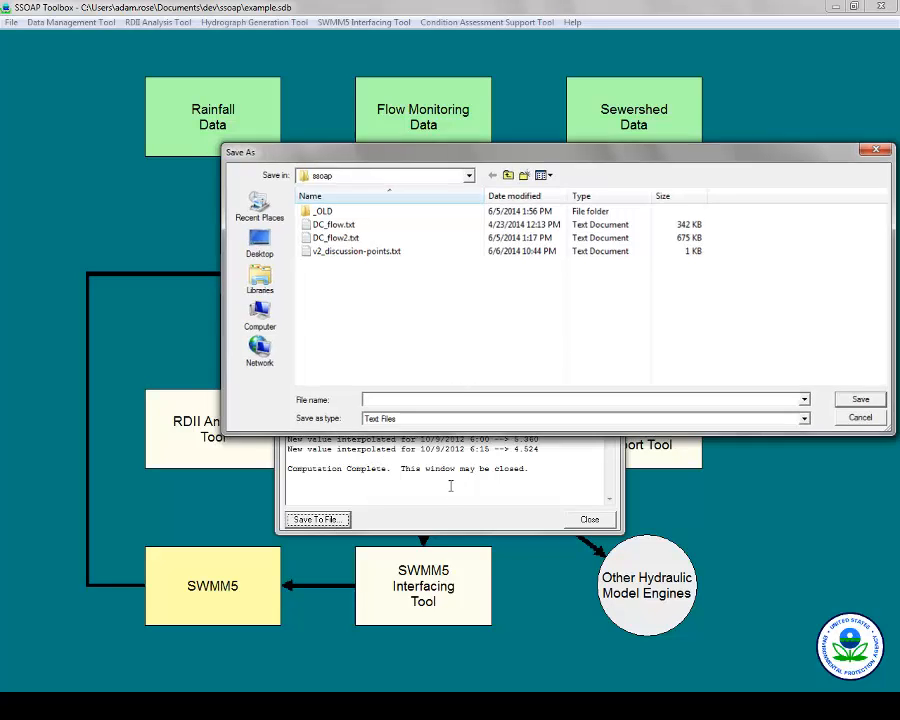
left_click(588, 519)
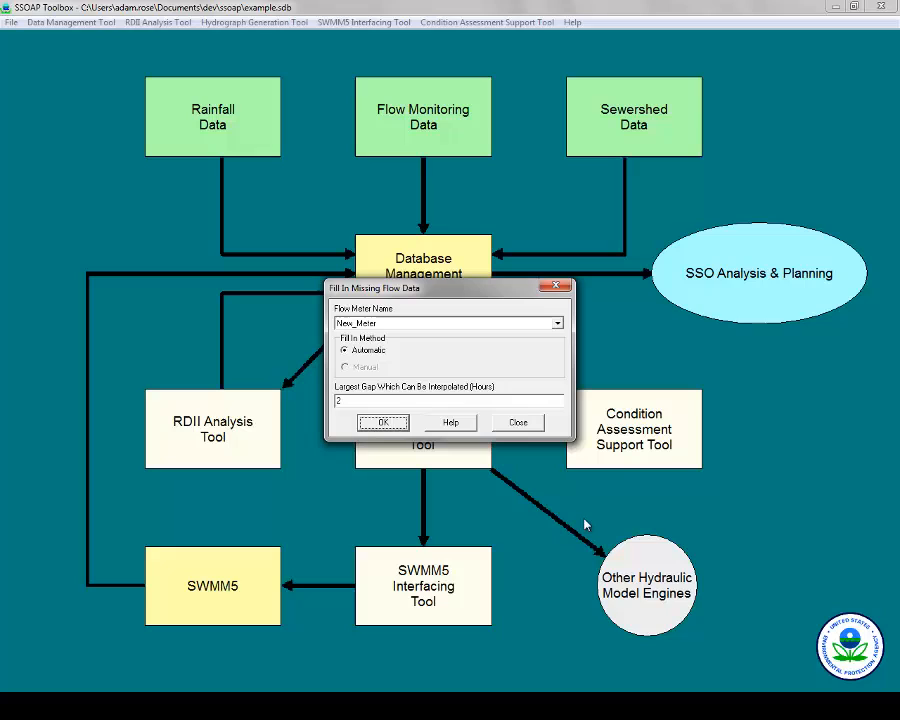
Plot New_Meter's depth-flow scatter graph over the entire date range, then switch the plot type to Depth-Velocity.
left_click(518, 422)
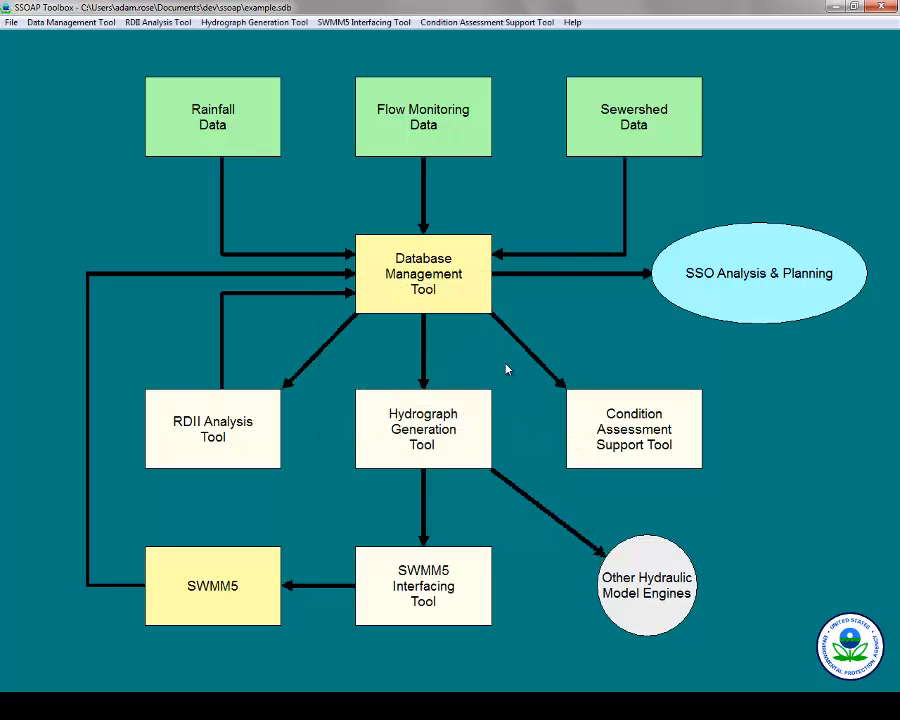
left_click(479, 288)
mouse_move(552, 252)
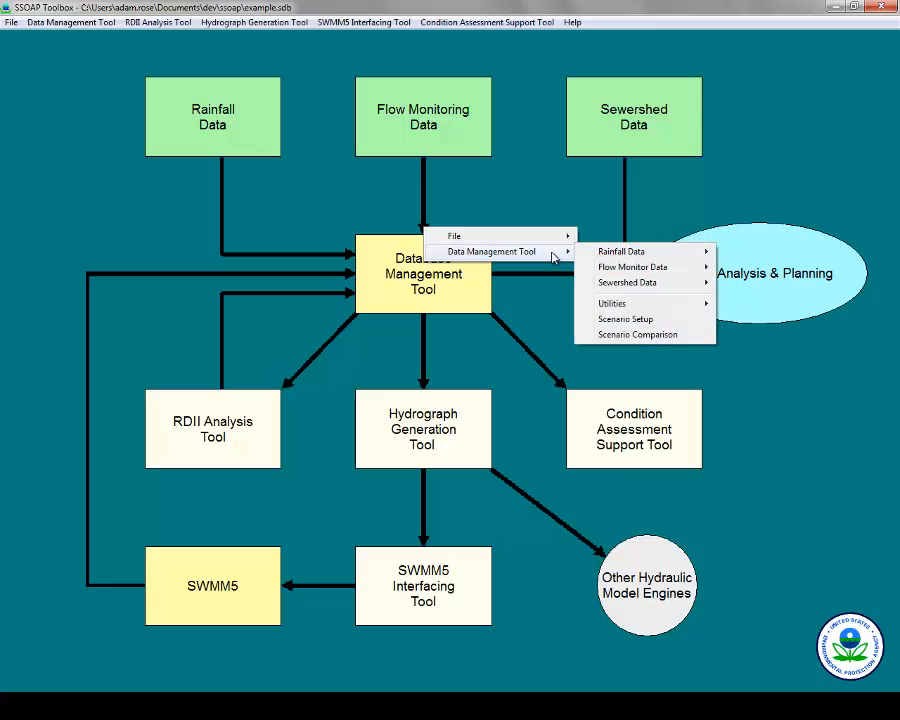
mouse_move(630, 304)
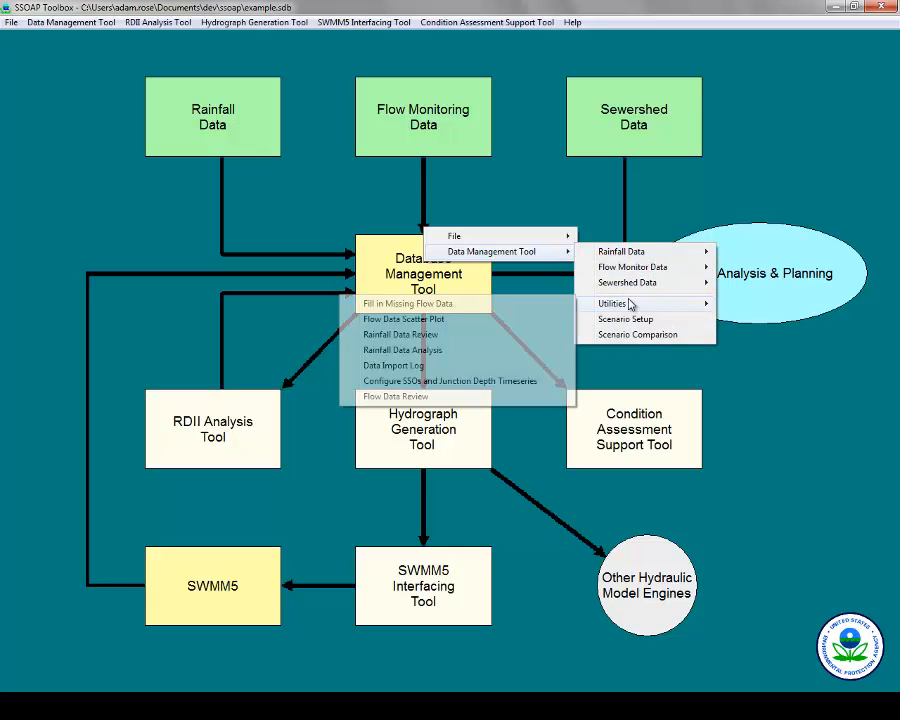
left_click(501, 320)
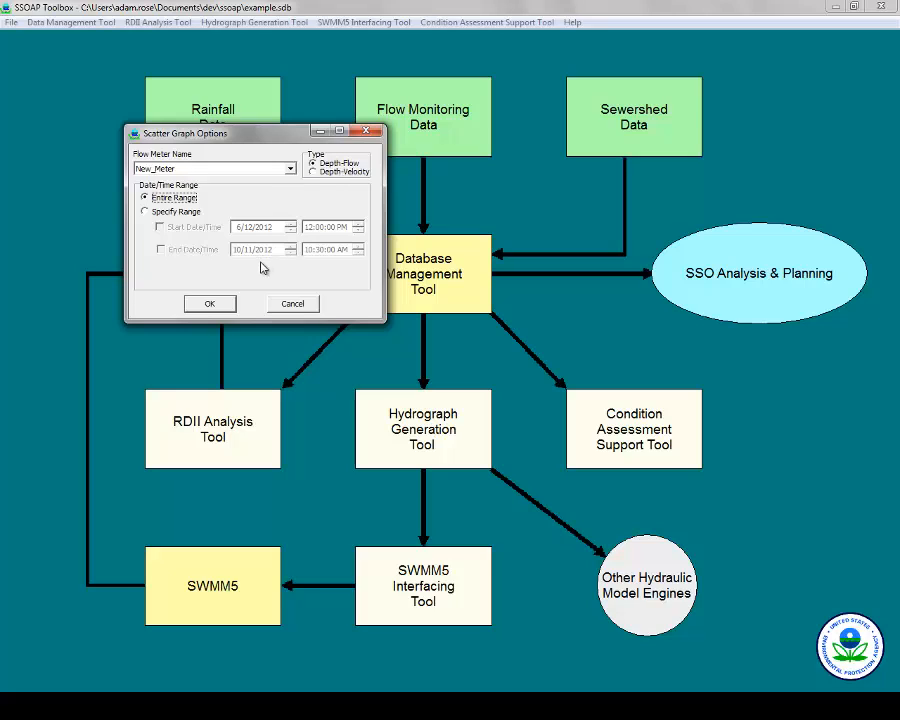
left_click(219, 304)
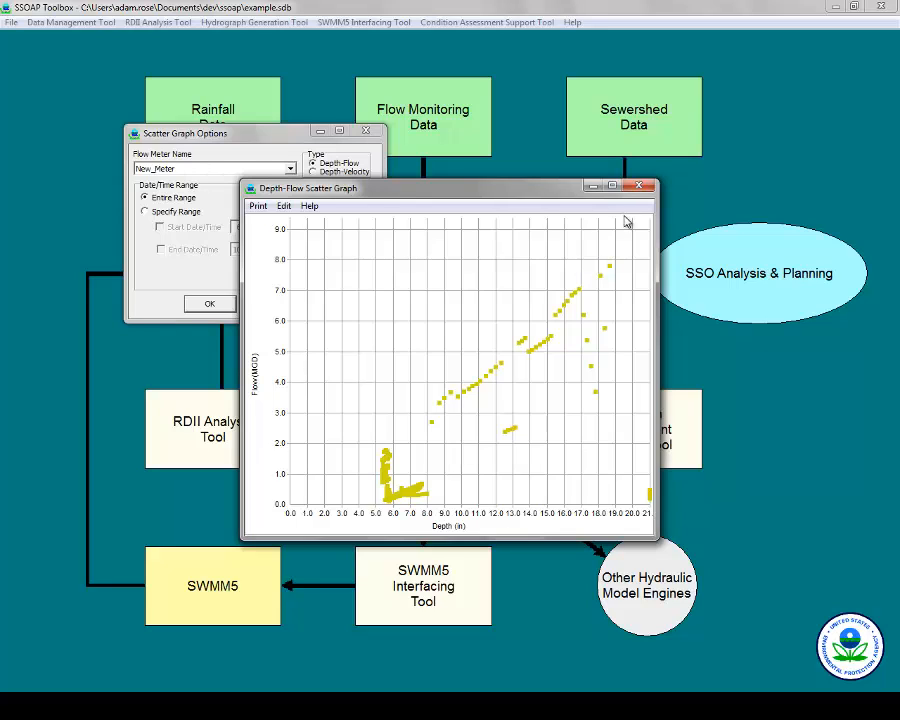
left_click(642, 188)
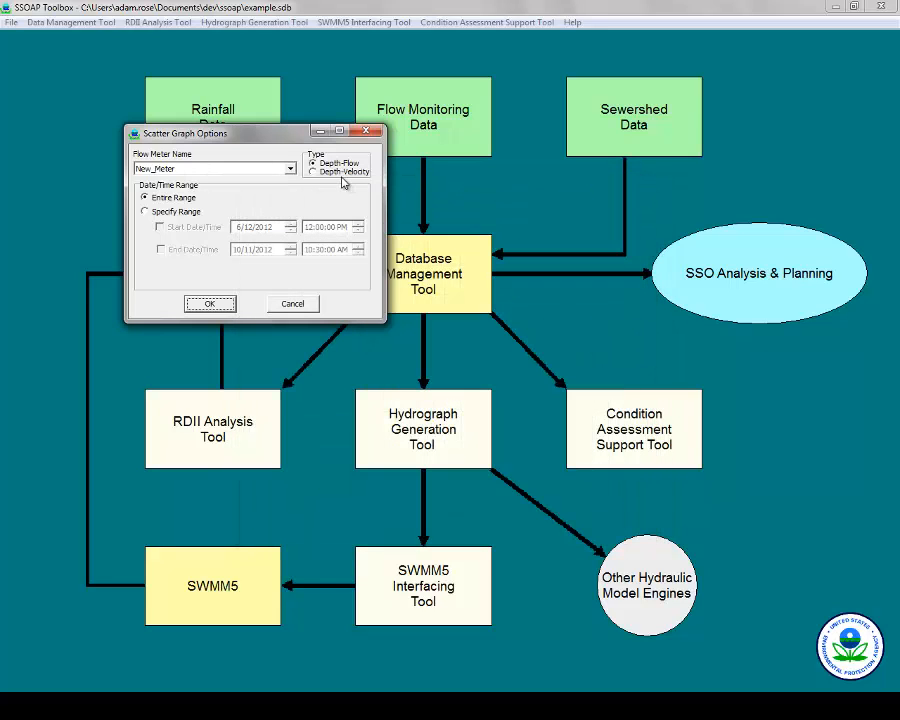
left_click(313, 171)
Draw New_Meter's depth-velocity scatter graph, inspect it, and close it.
left_click(232, 304)
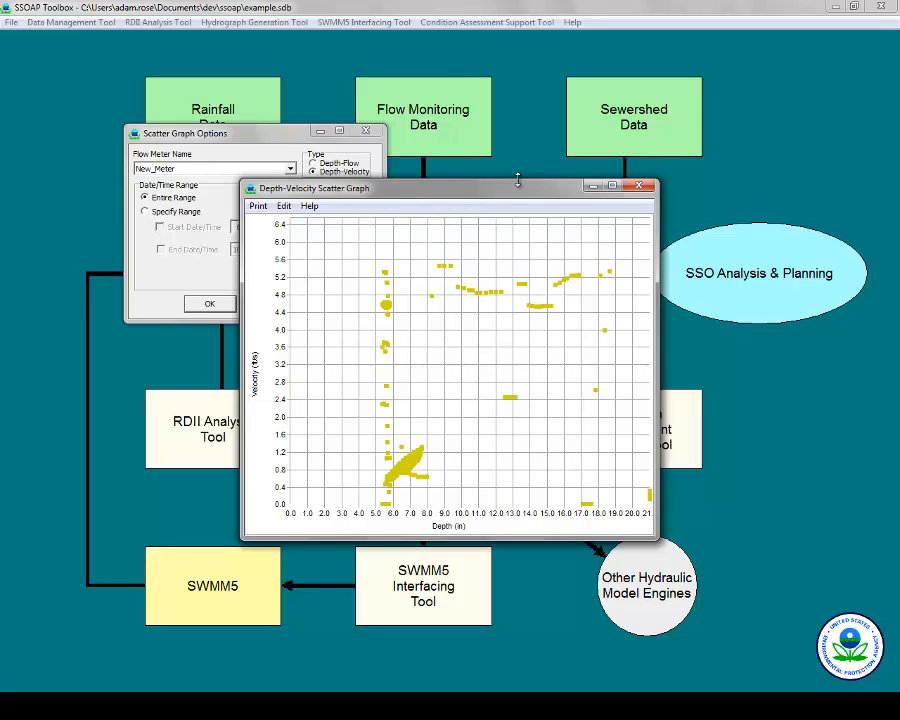
left_click(640, 188)
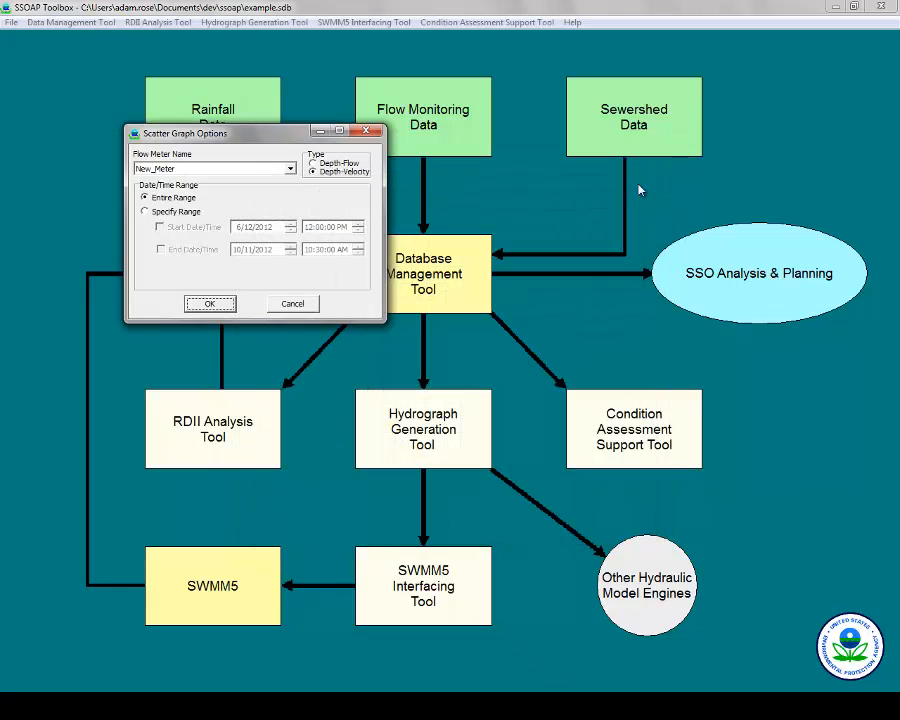
Close the scatter options, then open and close the Rainfall Data Review for New_Raingage.
left_click(368, 133)
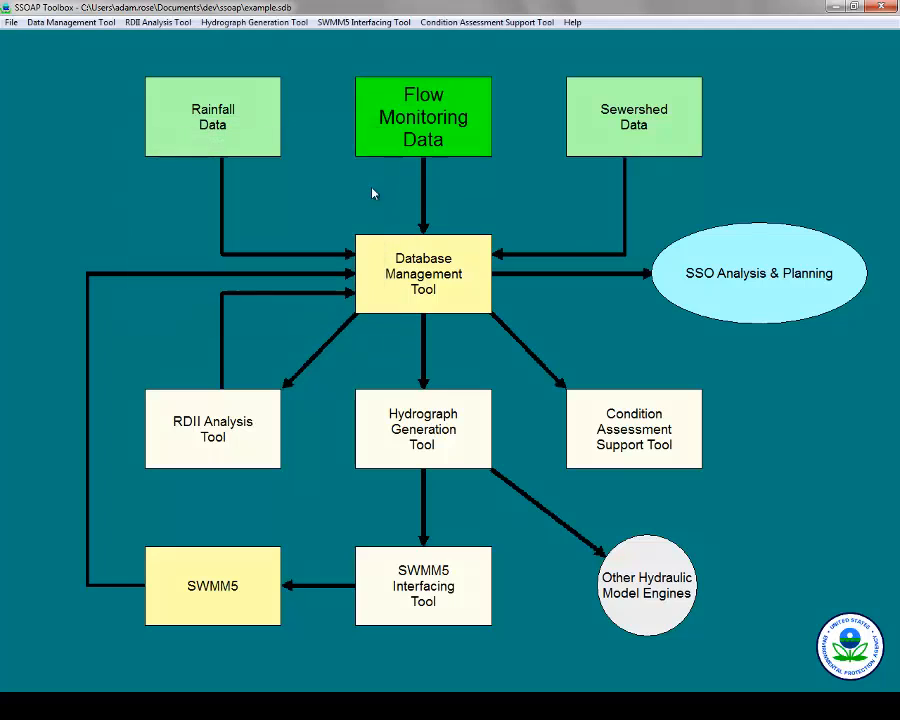
left_click(437, 263)
mouse_move(543, 255)
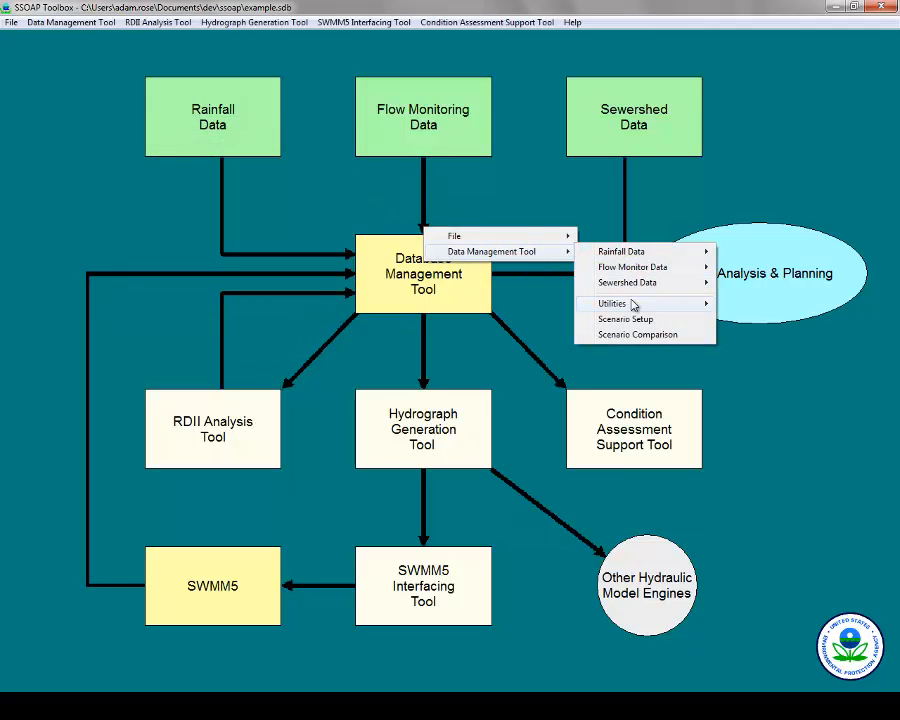
mouse_move(633, 305)
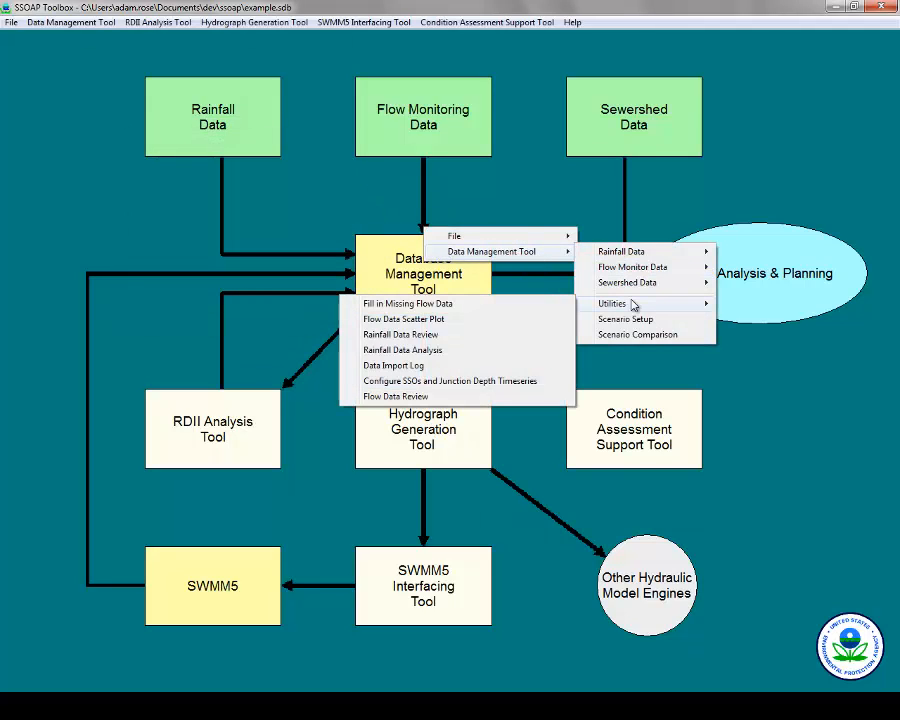
left_click(478, 344)
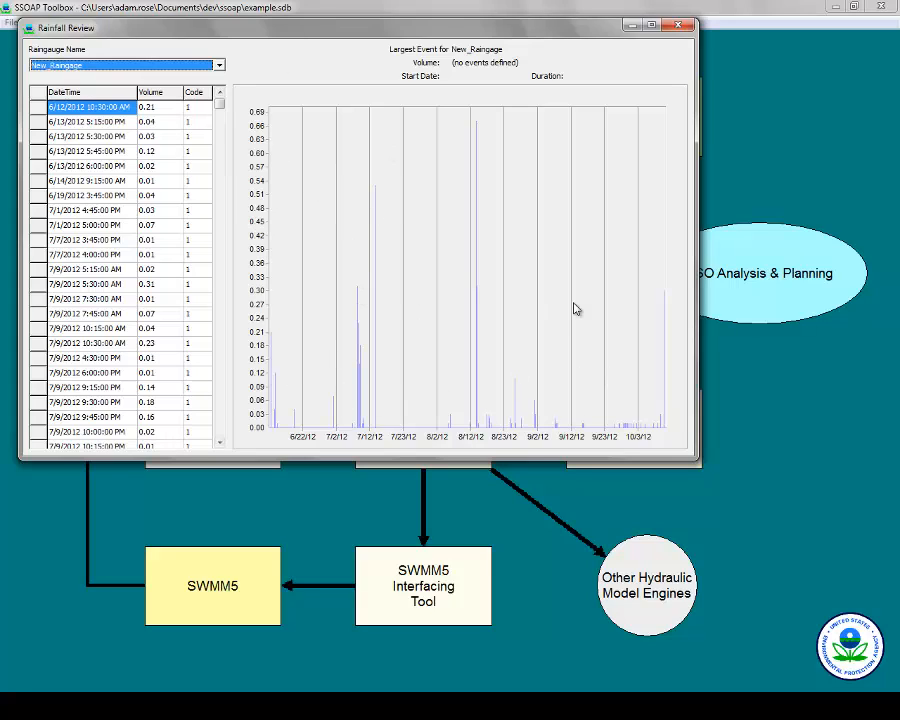
left_click(681, 25)
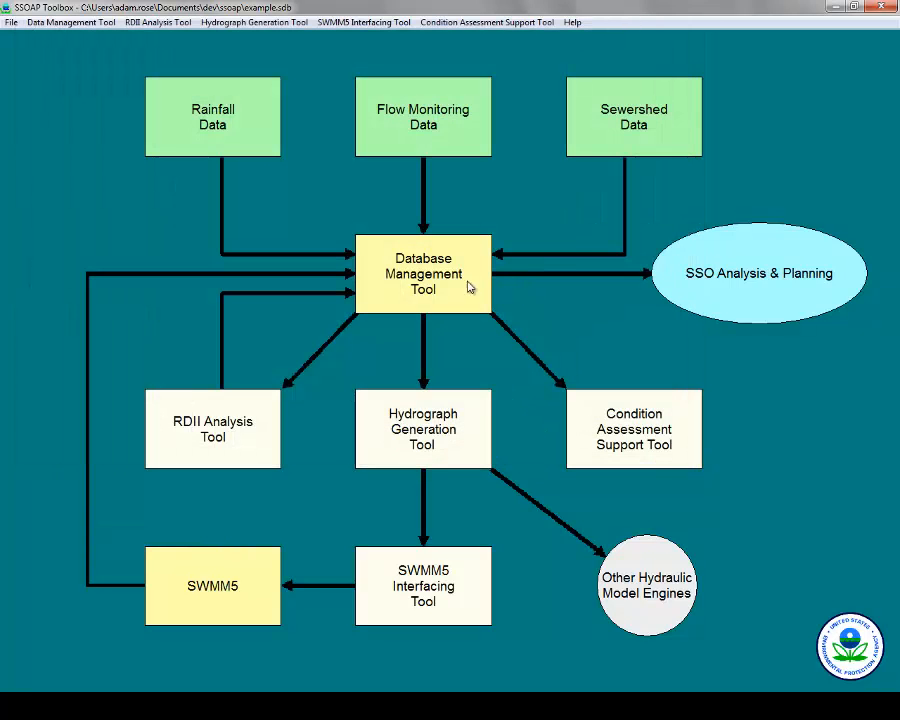
right_click(424, 229)
Run the Rainfall Characteristic Analysis on New_Raingage with MIT 6 hours and a 6-day dry period.
mouse_move(530, 252)
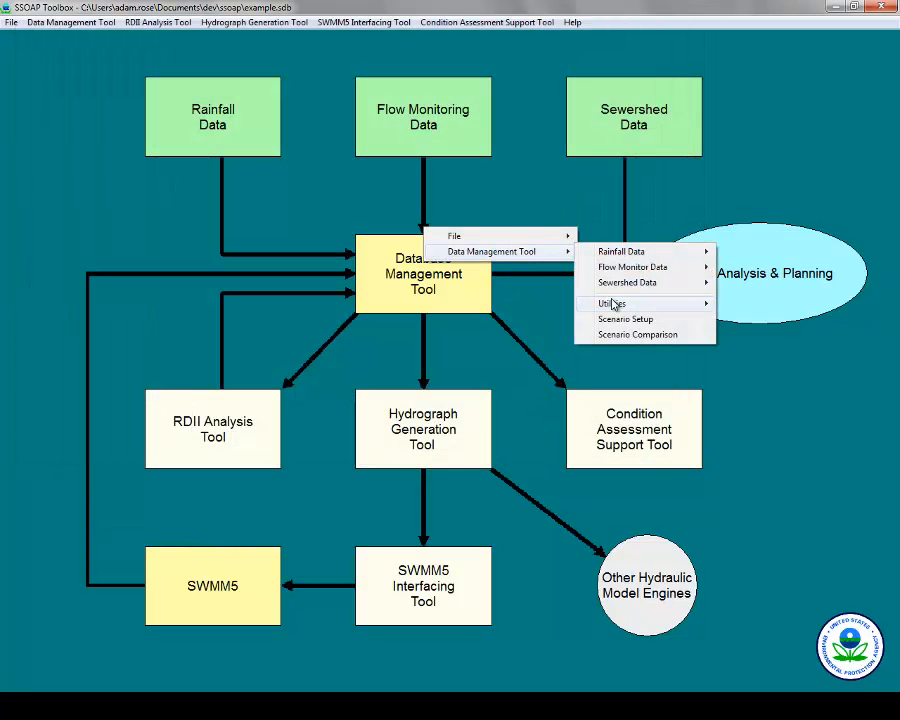
mouse_move(611, 305)
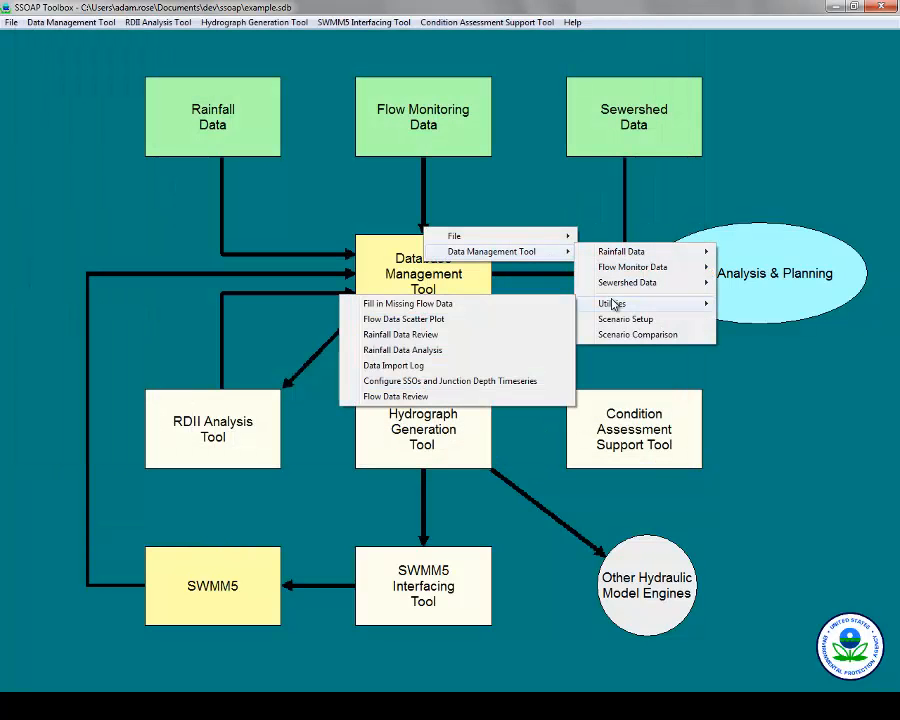
left_click(508, 351)
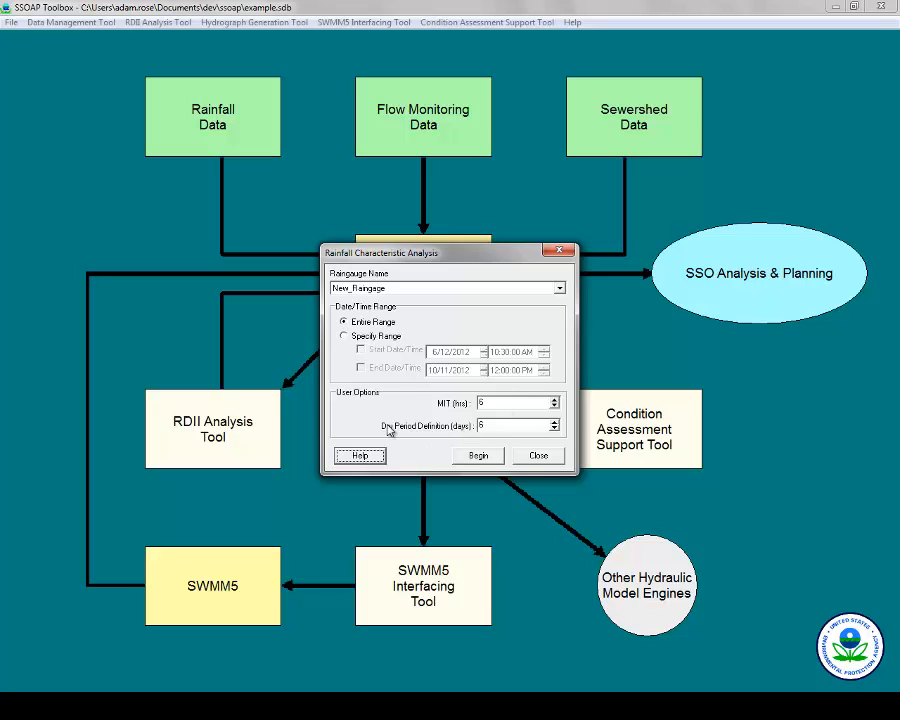
left_click(484, 456)
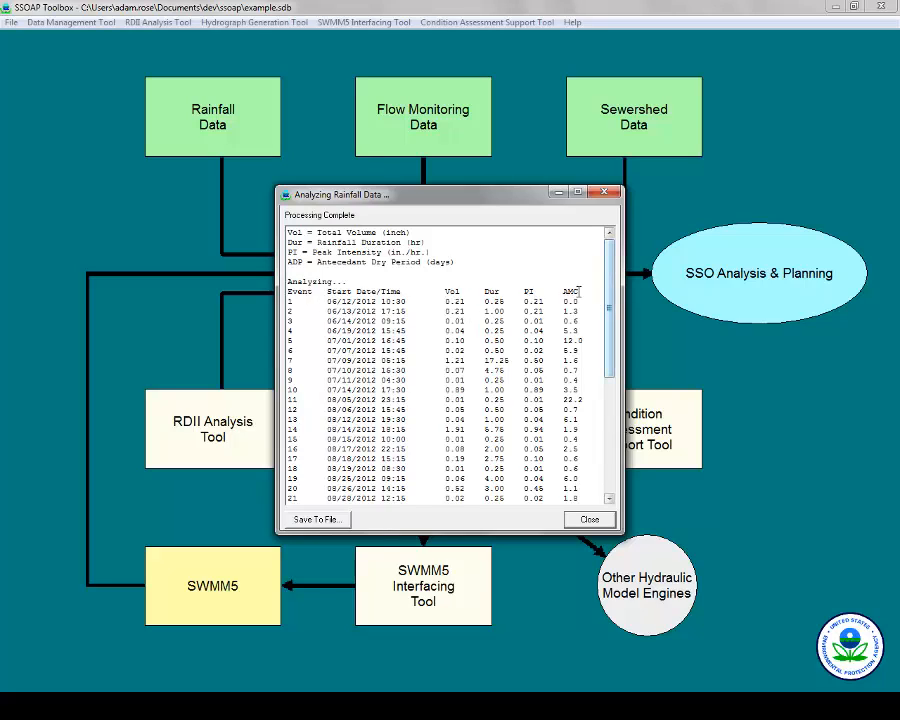
Inspect the rainfall events, marking event 23's 0.36 volume and events 7 and 14, then close both windows.
left_click_drag(609, 296, 604, 422)
scroll(560, 400, "up", 3)
left_click(490, 381)
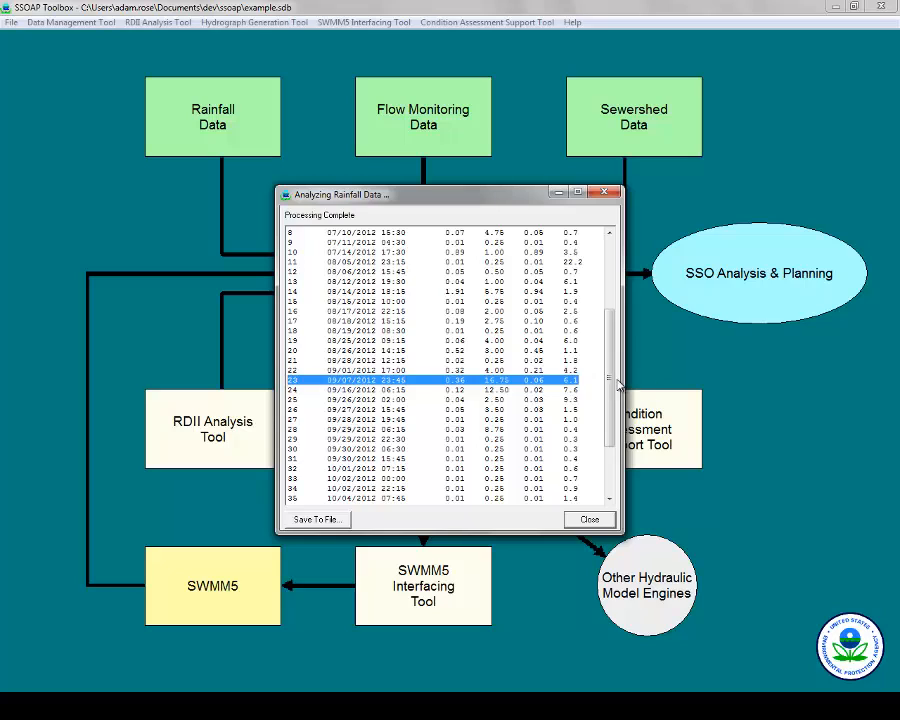
scroll(616, 335, "up", 3)
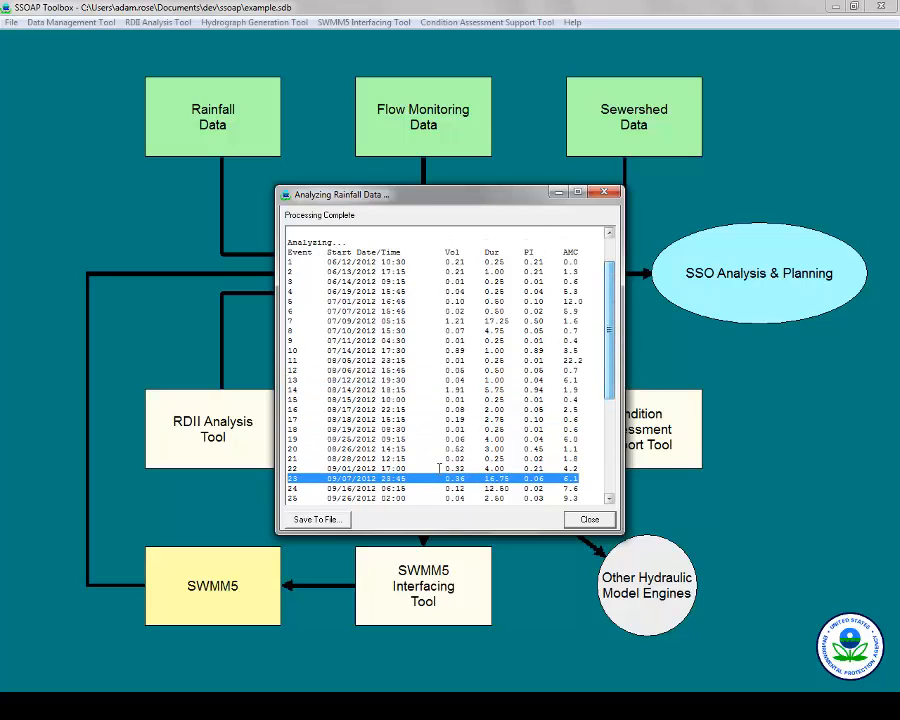
double_click(455, 478)
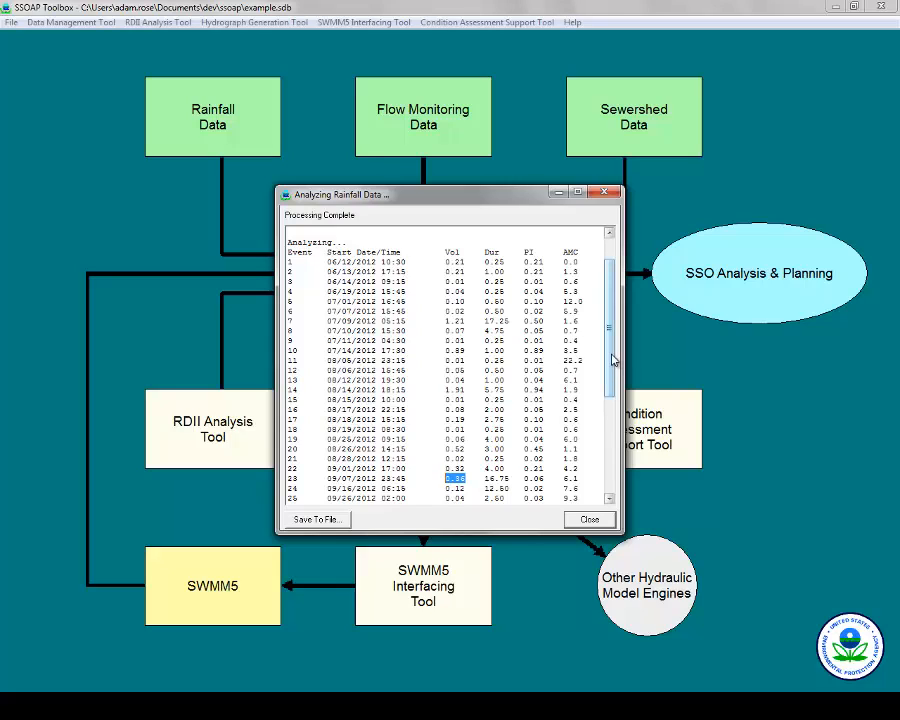
left_click_drag(558, 319, 488, 324)
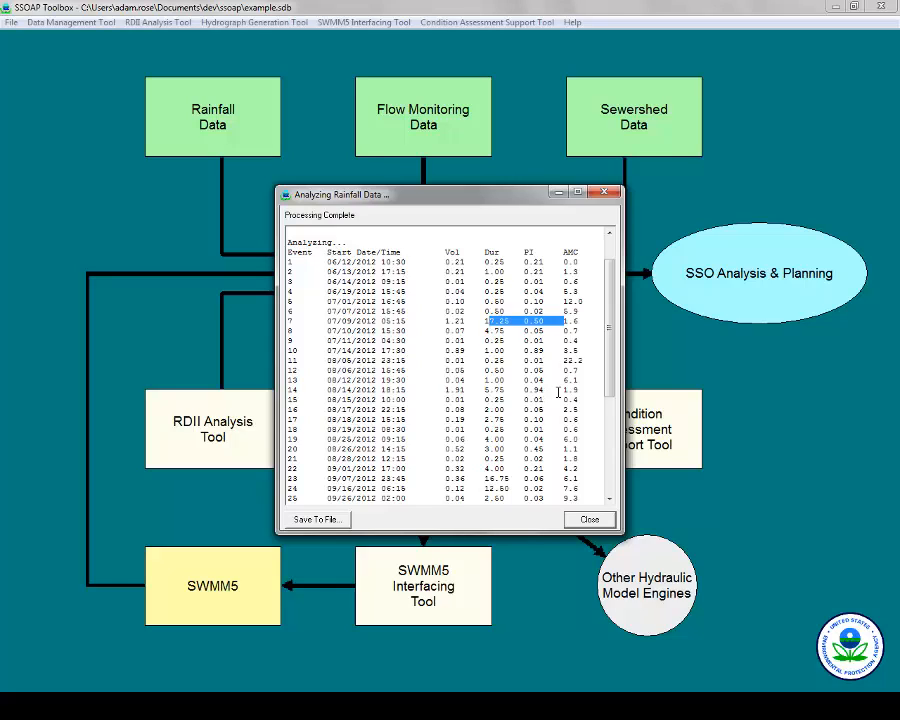
left_click_drag(563, 389, 447, 392)
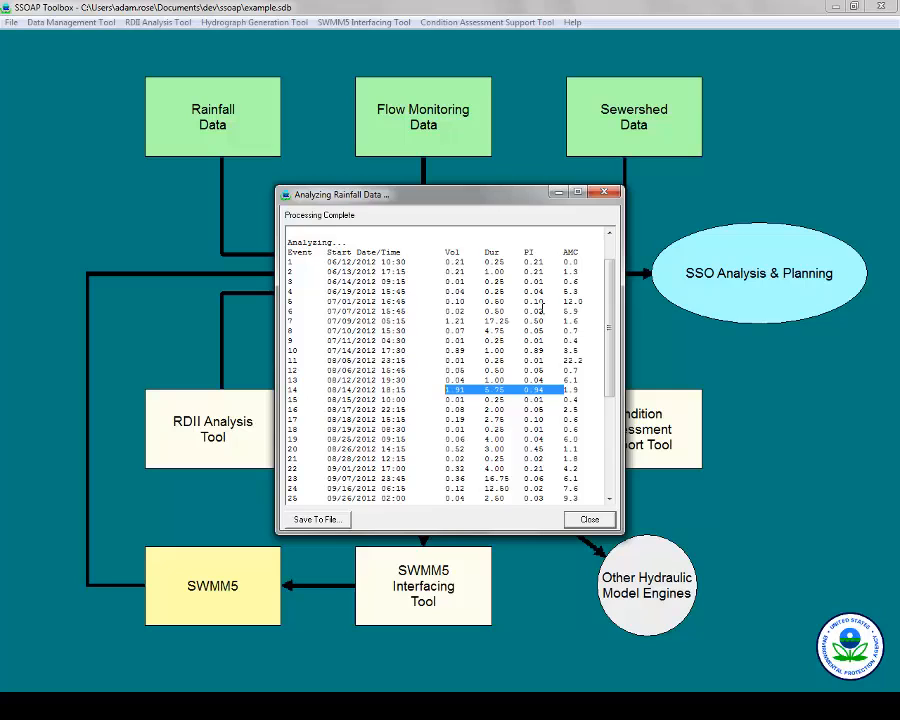
left_click_drag(612, 373, 626, 217)
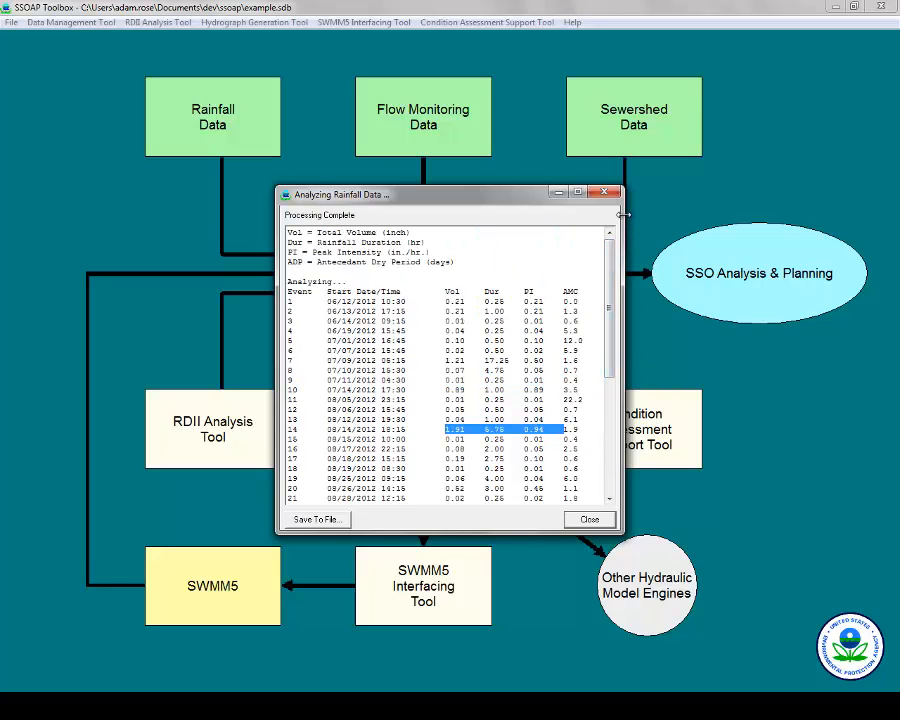
left_click(612, 192)
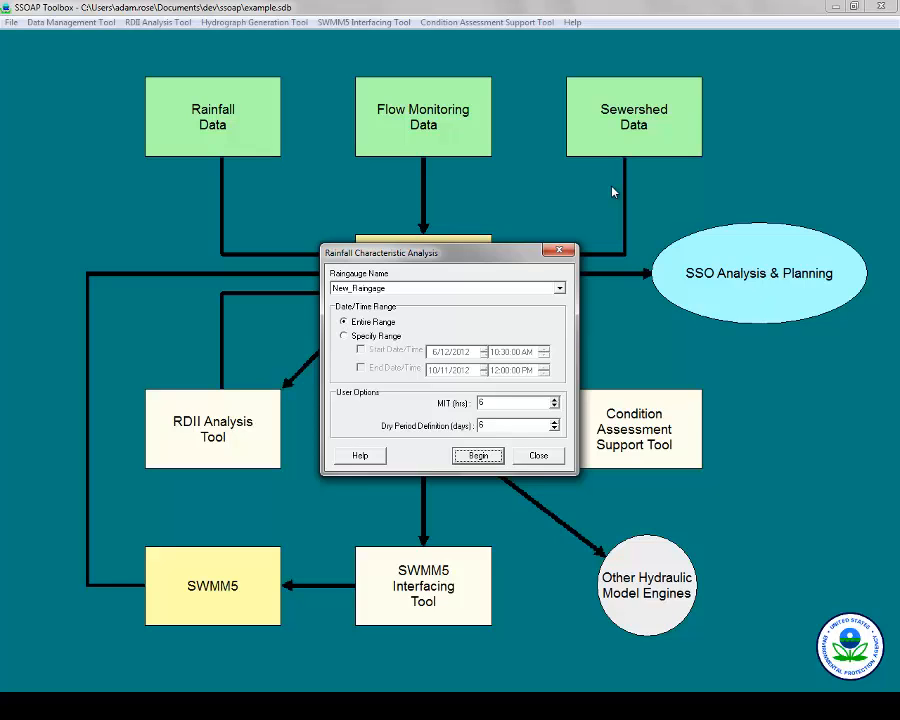
left_click(559, 250)
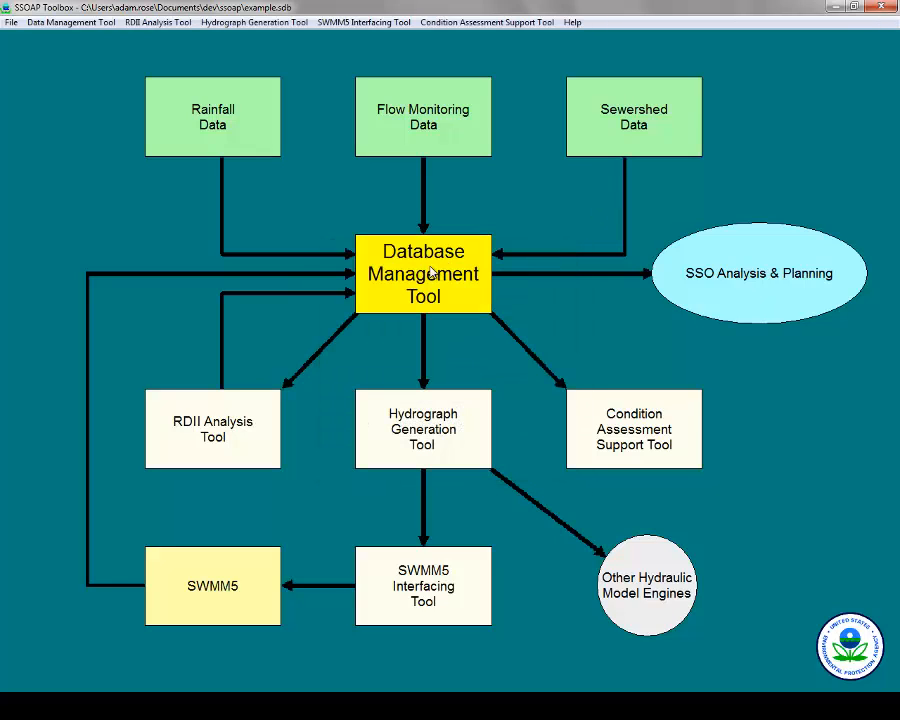
Check the Data Import Log for New_Raingage and New_Meter, filter it to Rainfall imports, then close it.
left_click(426, 236)
mouse_move(525, 251)
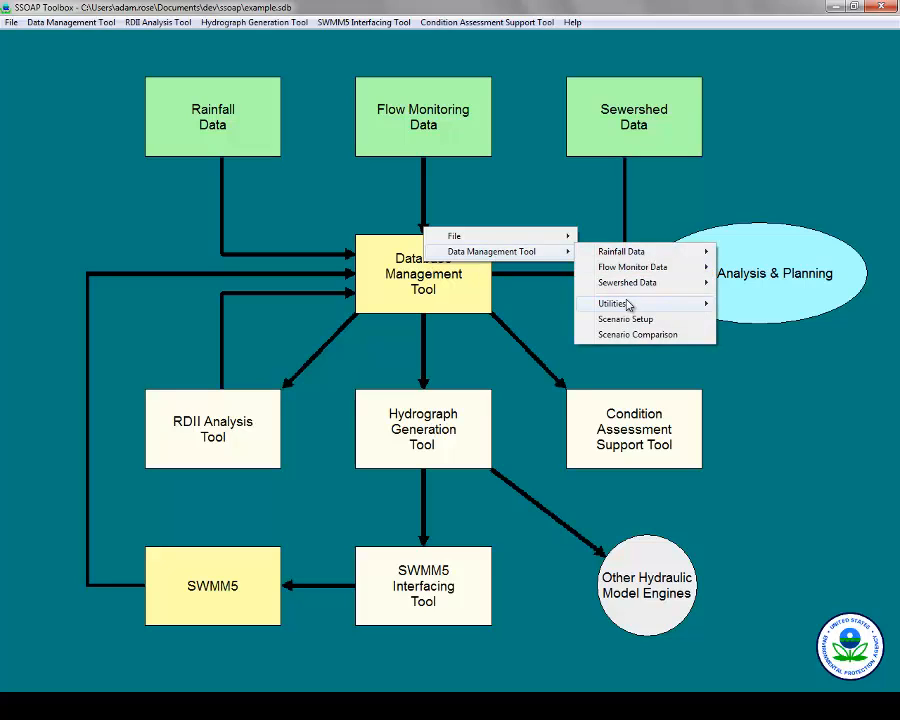
mouse_move(628, 305)
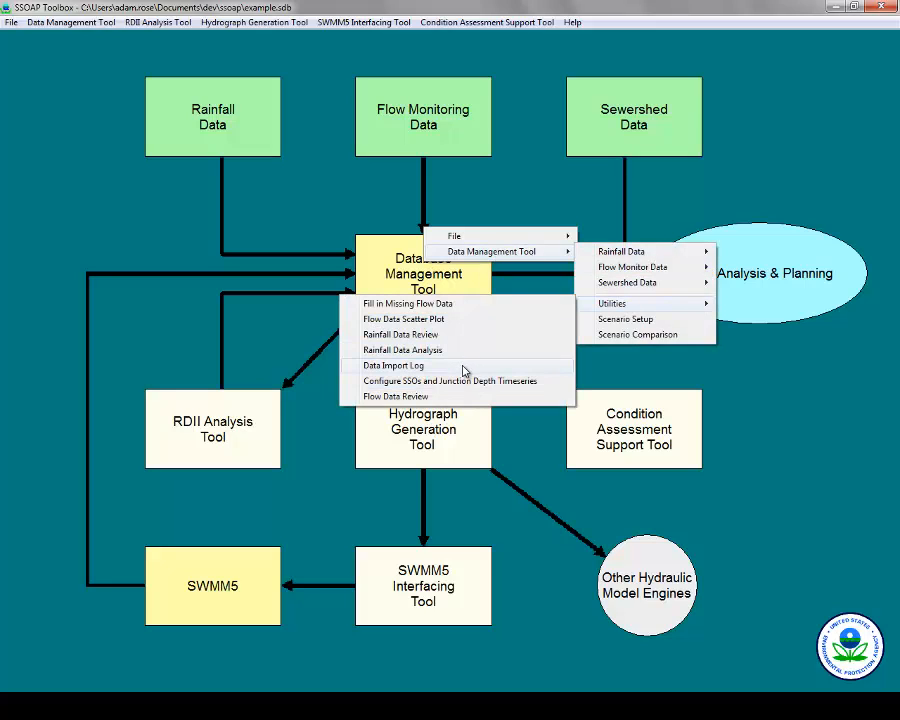
left_click(386, 367)
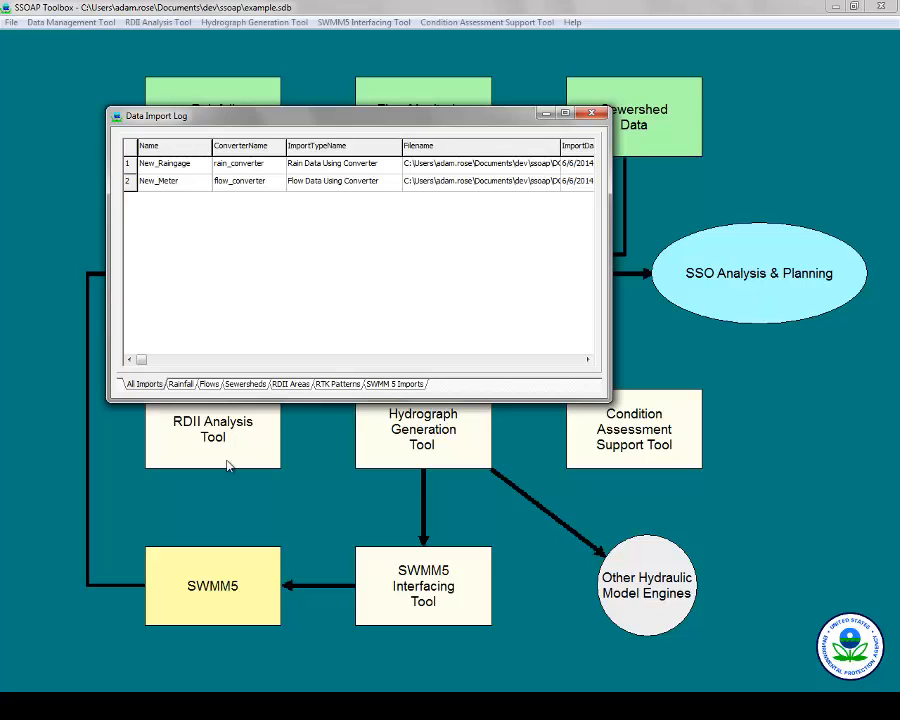
left_click(181, 384)
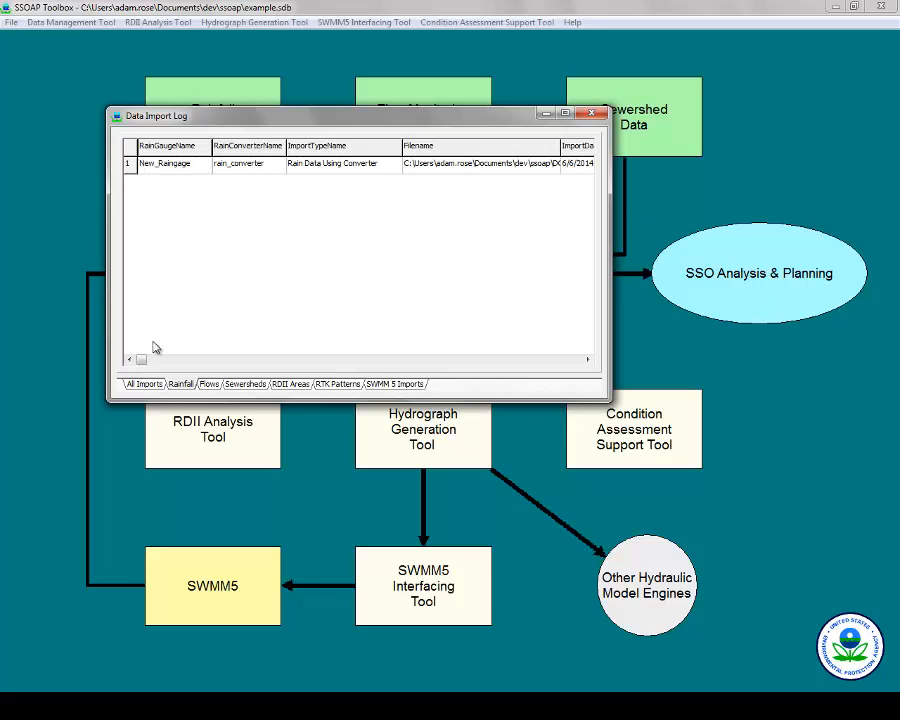
left_click_drag(165, 361, 115, 364)
left_click(592, 115)
left_click(458, 257)
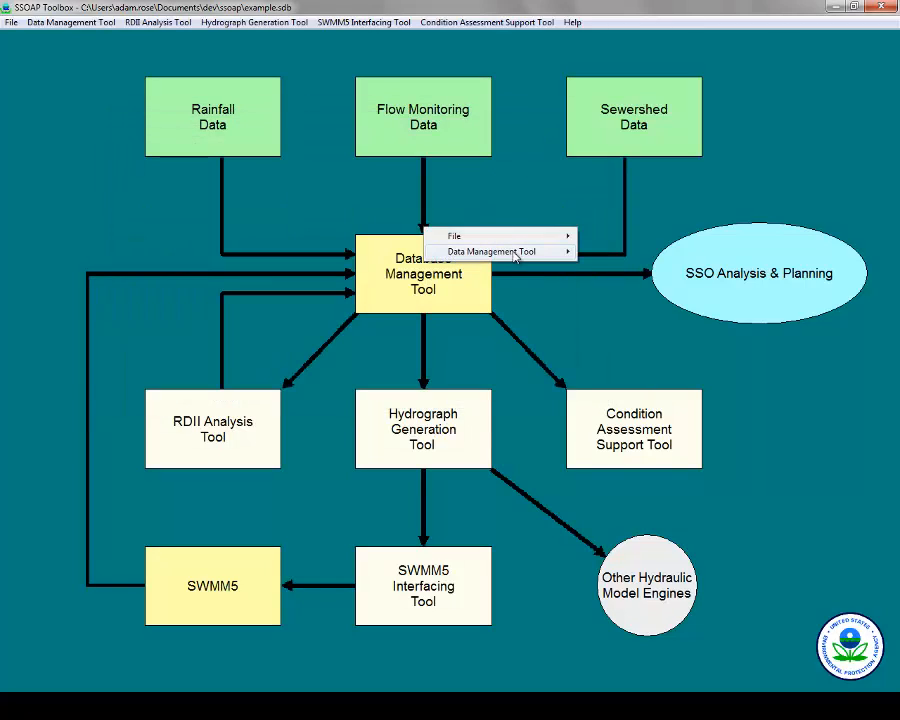
mouse_move(526, 255)
mouse_move(669, 306)
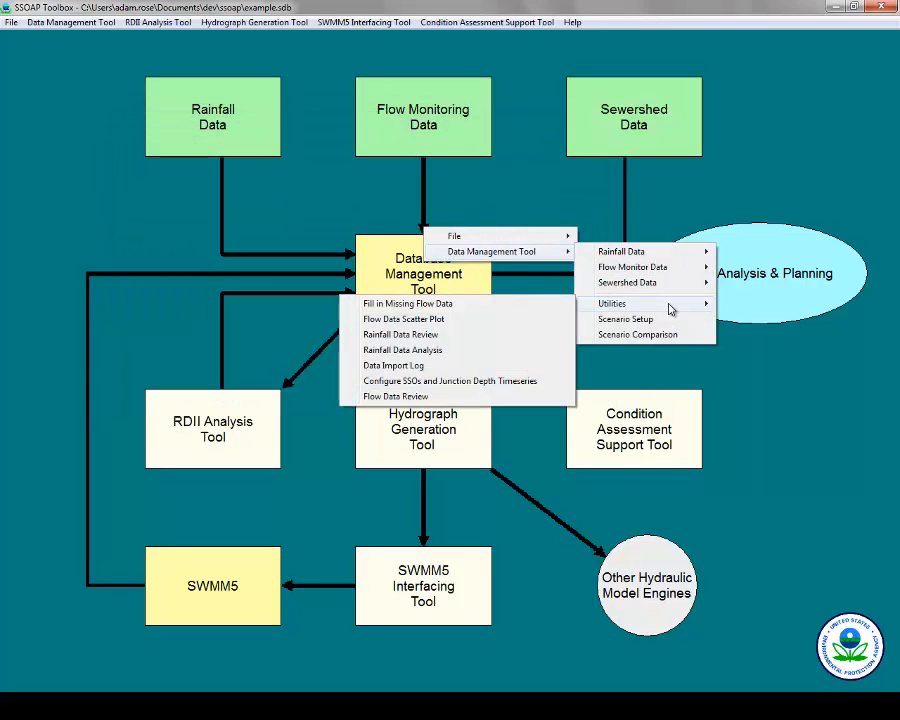
left_click(420, 382)
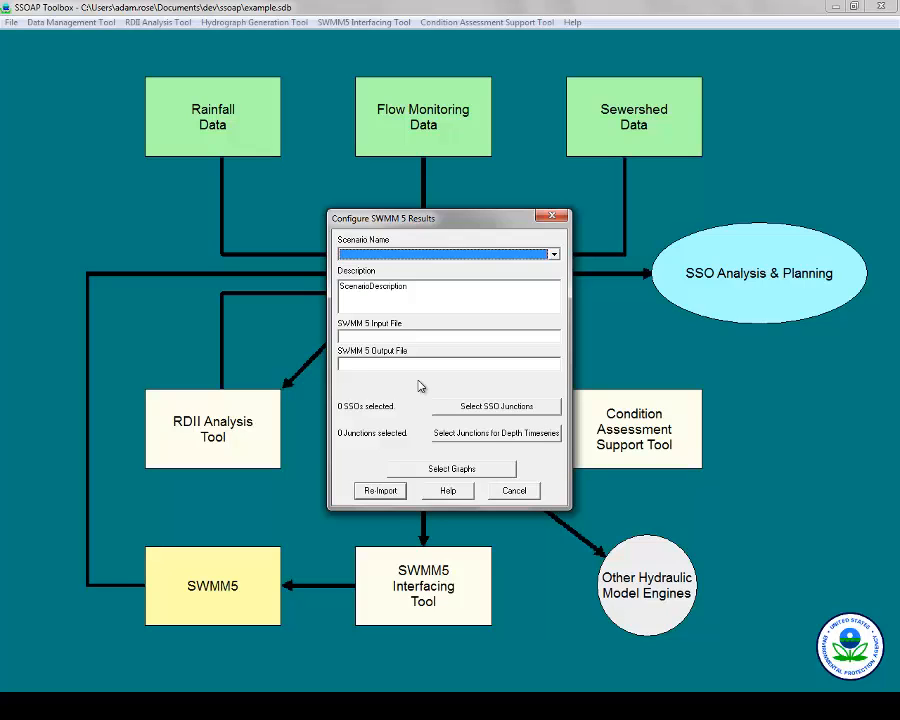
key("Escape")
right_click(424, 229)
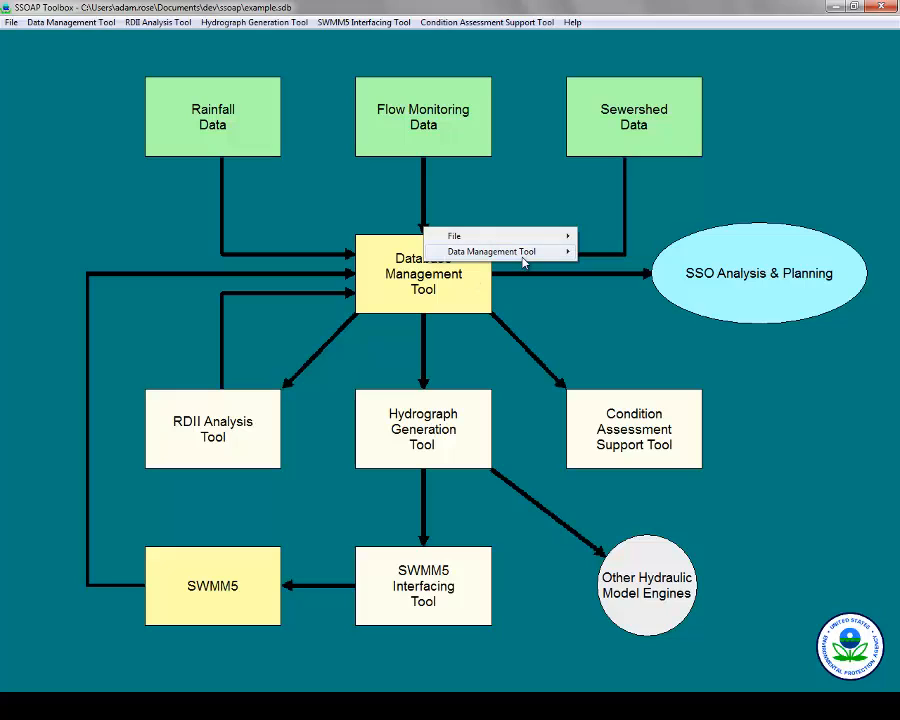
Plot New_Meter's flow, velocity, depth and rainfall graph in Flow Data Review.
mouse_move(522, 256)
left_click(617, 334)
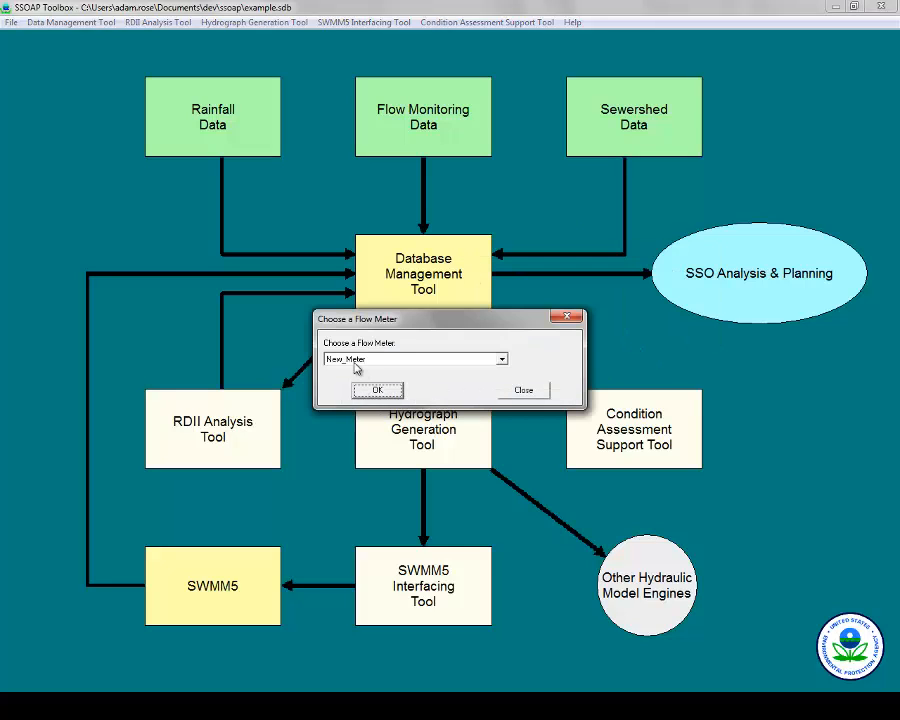
left_click(412, 362)
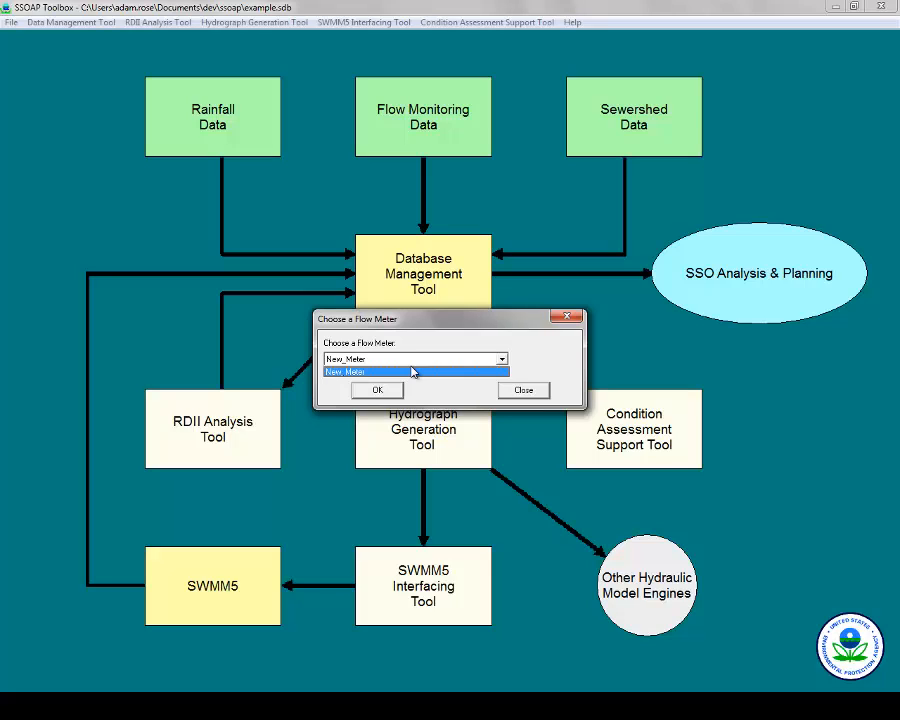
left_click(413, 372)
left_click(377, 389)
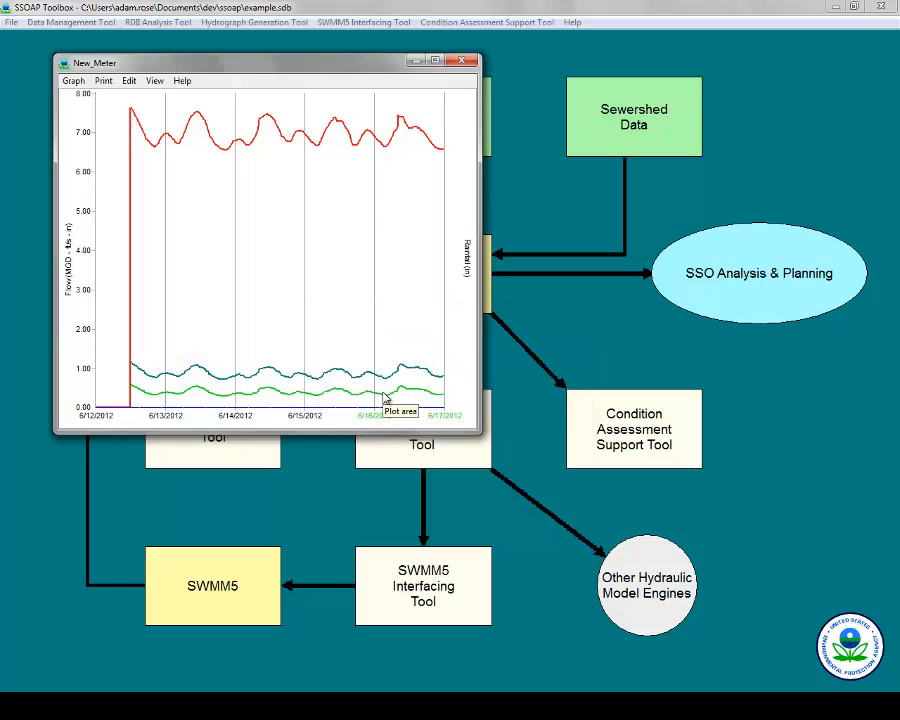
Check the graph's series options, close the graph and meter chooser, and show SSO Analysis & Planning links.
left_click(73, 81)
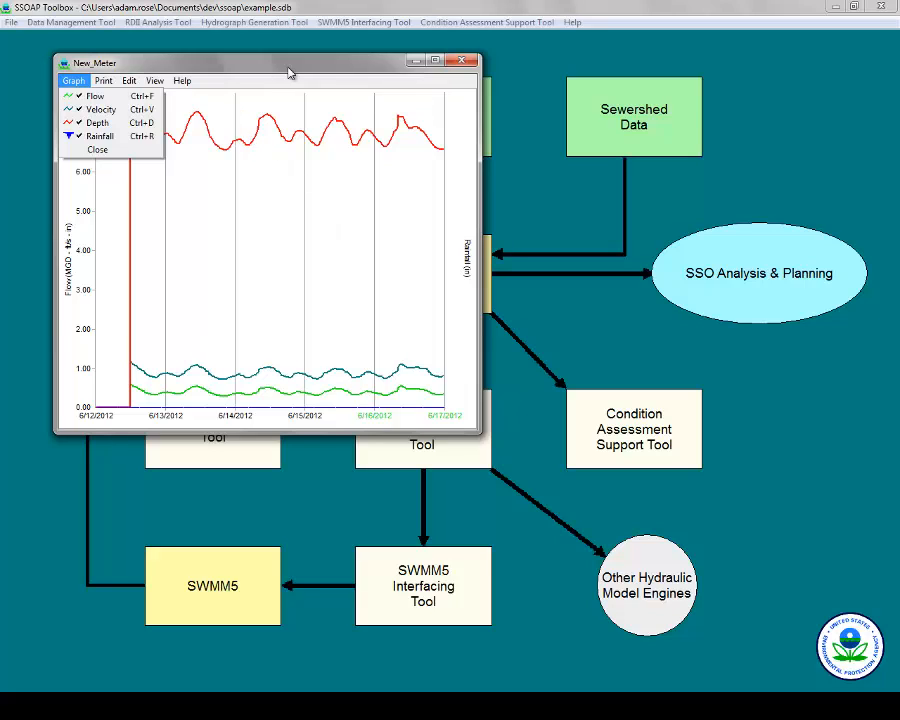
left_click(465, 60)
left_click(465, 61)
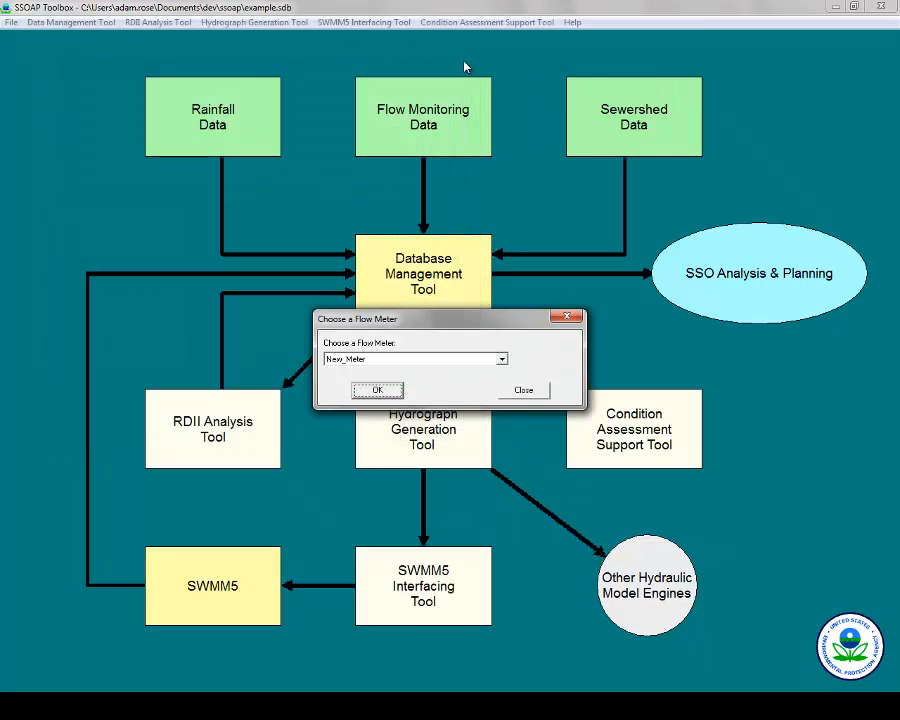
left_click(530, 389)
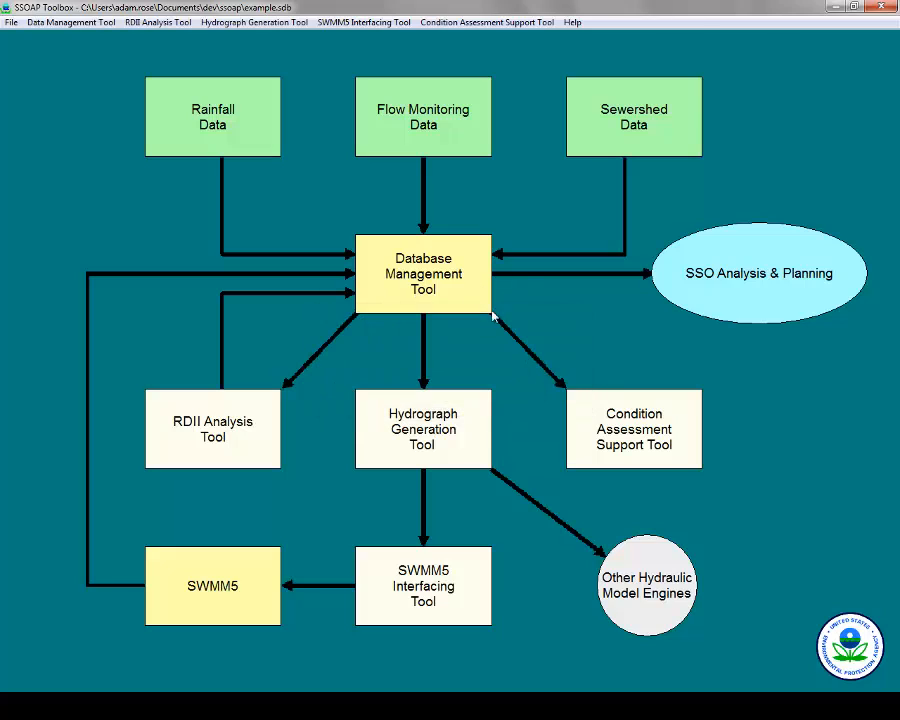
left_click(757, 289)
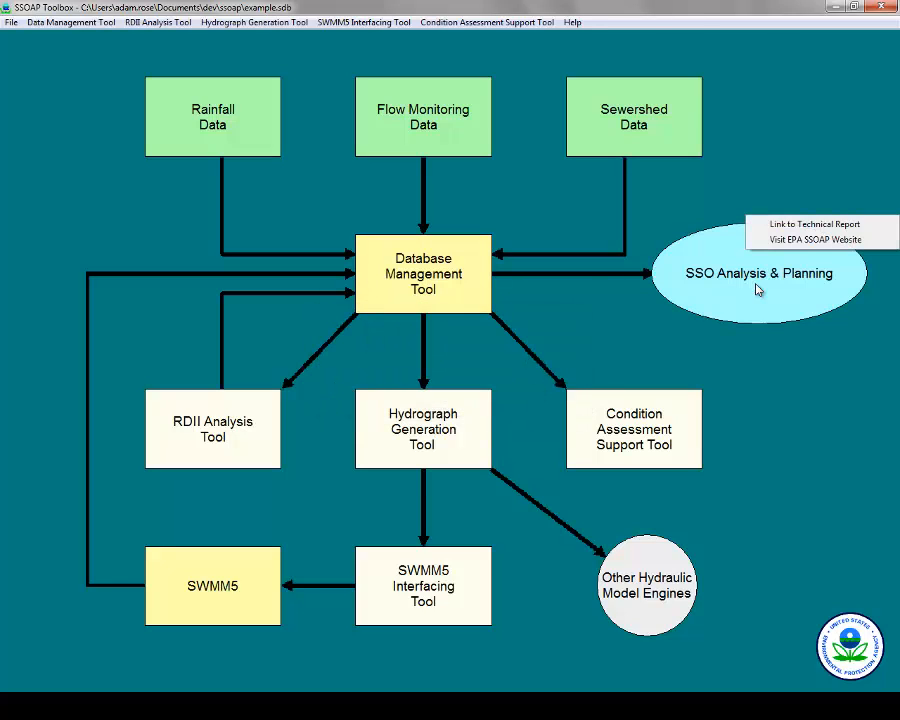
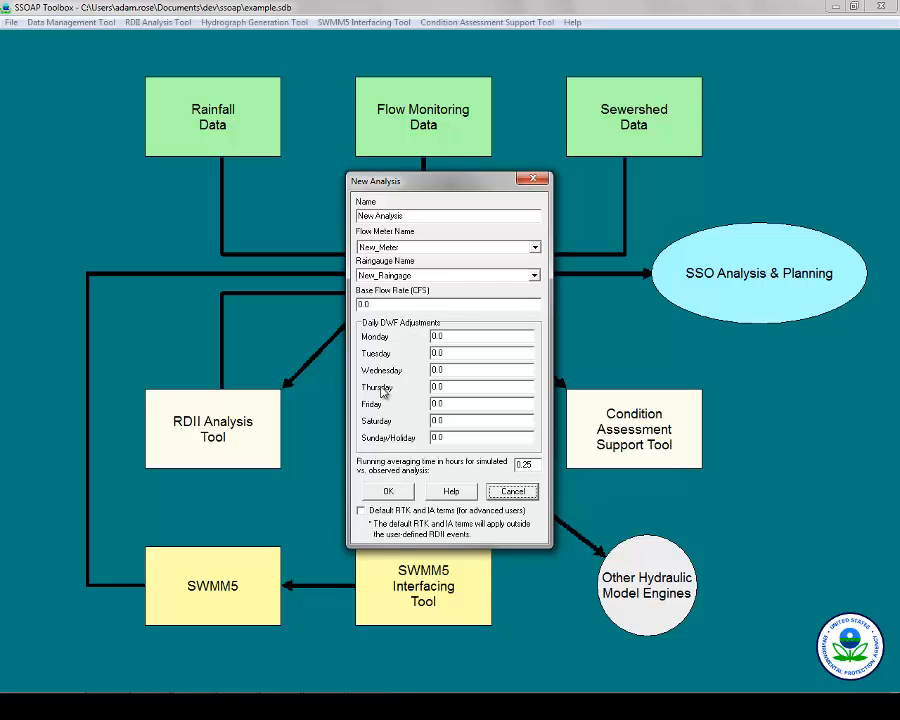
Create the new analysis with 'Default RTK and IA terms' left unticked and close Analysis Management.
left_click(361, 511)
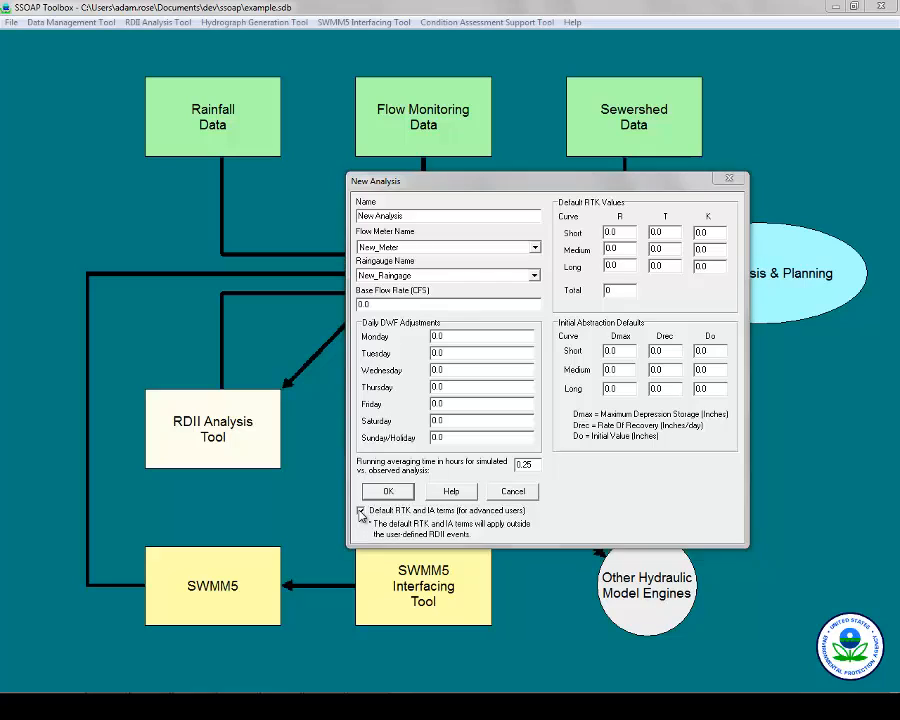
left_click(361, 511)
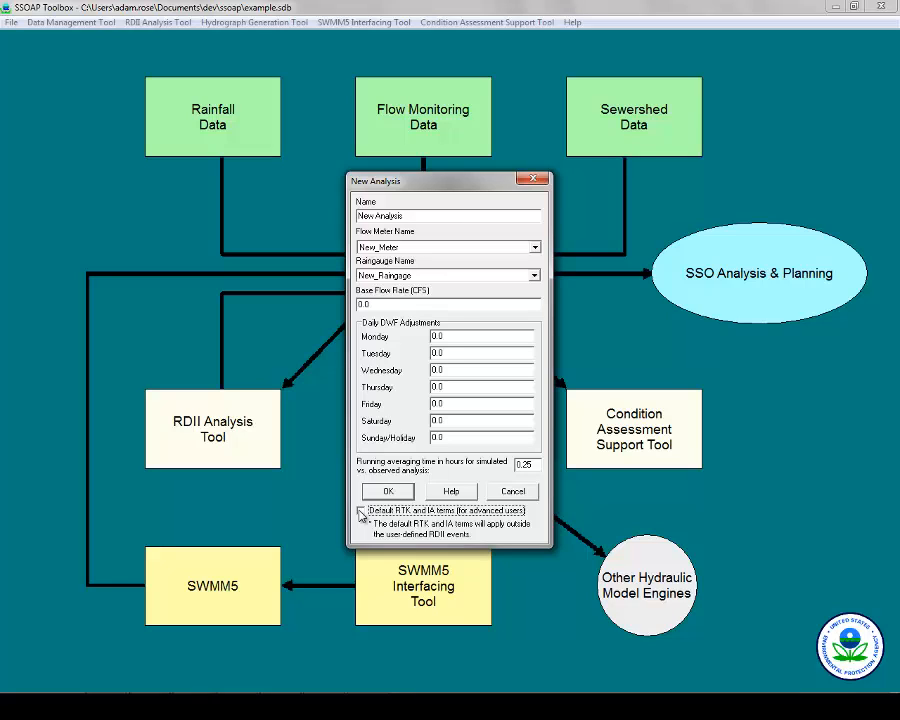
left_click(388, 491)
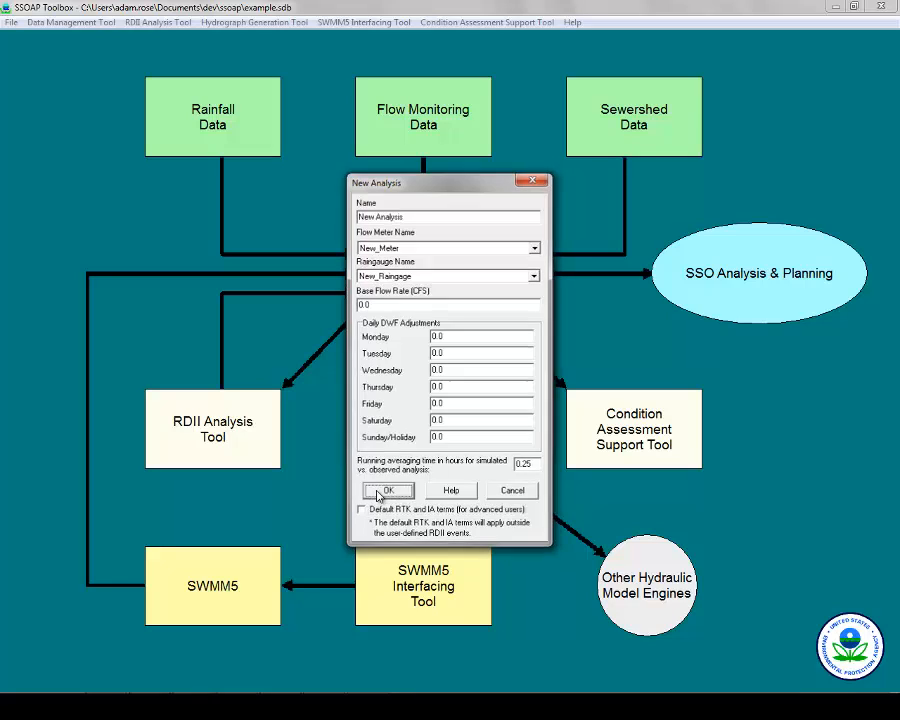
left_click(514, 438)
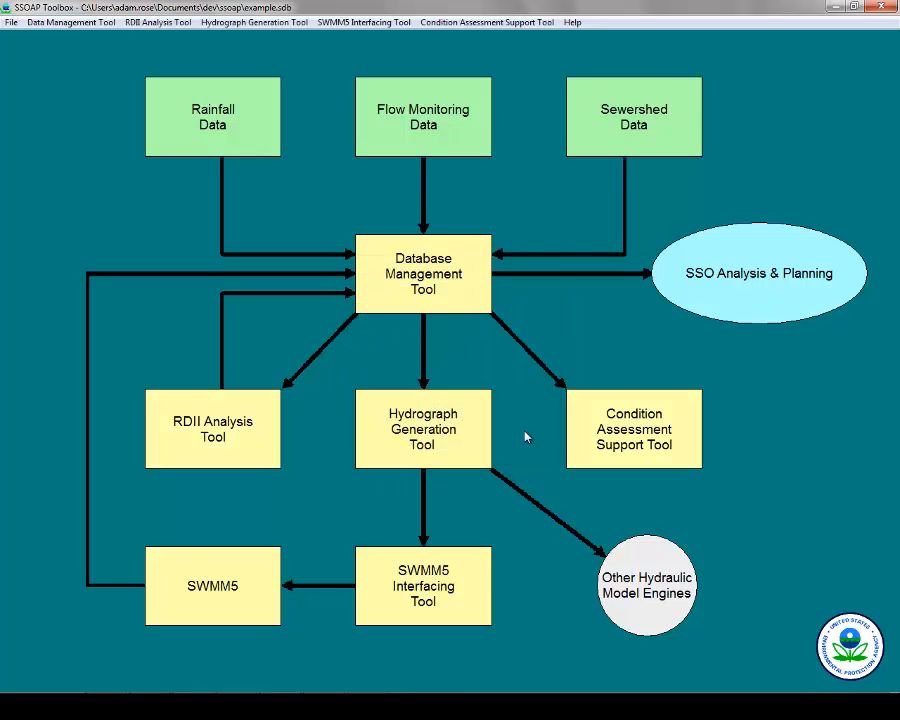
Open Automatic DWF Day Determination for New_Meter, with 2-hour averaging and New_Raingage rainfall screening.
left_click(229, 440)
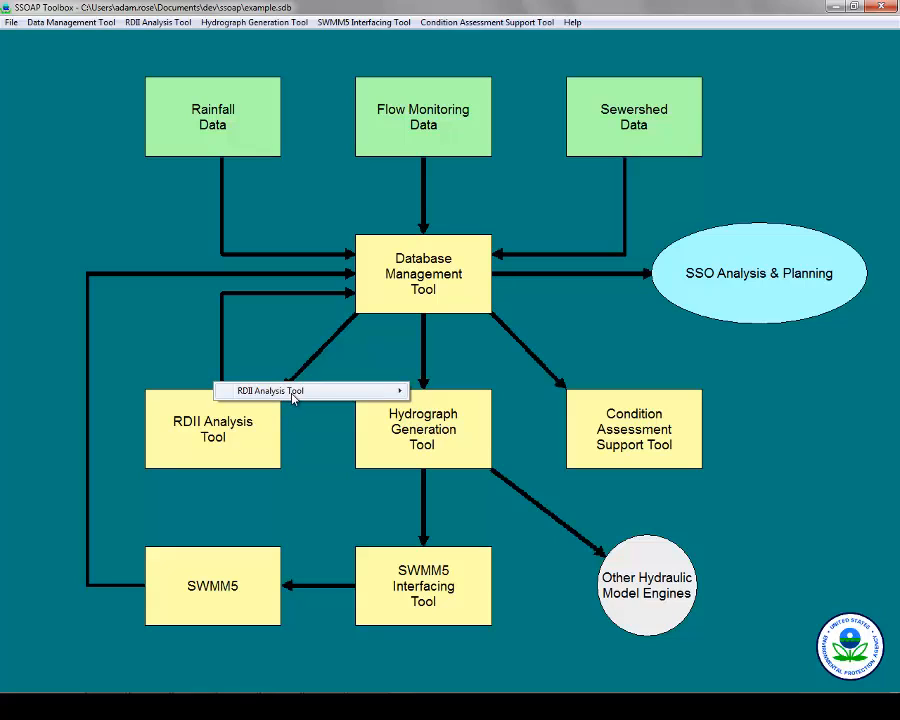
mouse_move(317, 397)
mouse_move(433, 408)
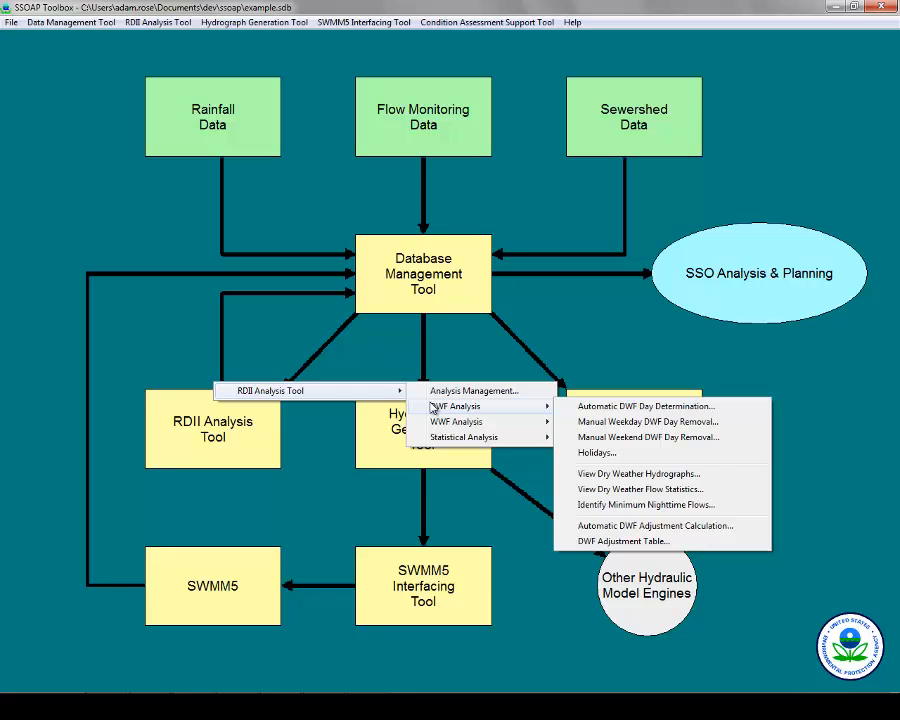
left_click(606, 407)
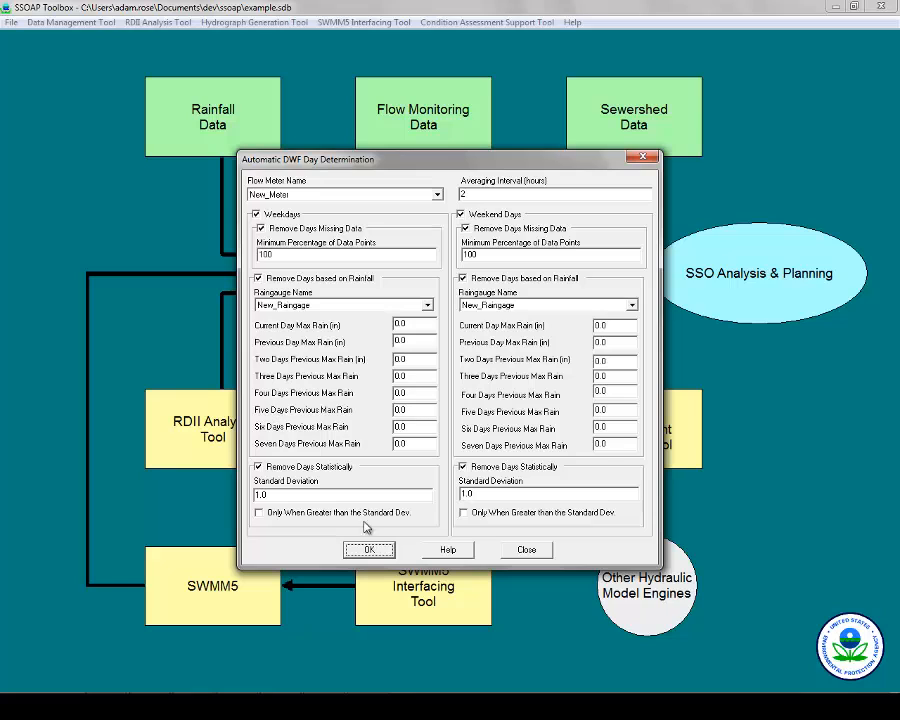
Compute the DWF days, review the weekday and weekend flow statistics, and close the results.
left_click(370, 551)
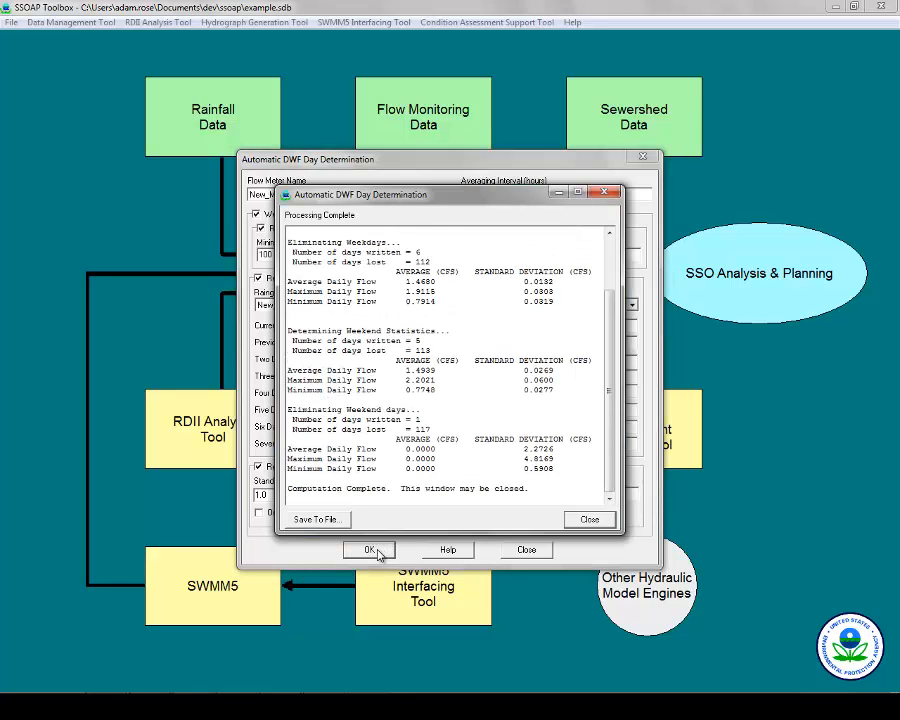
scroll(610, 263, "up", 2)
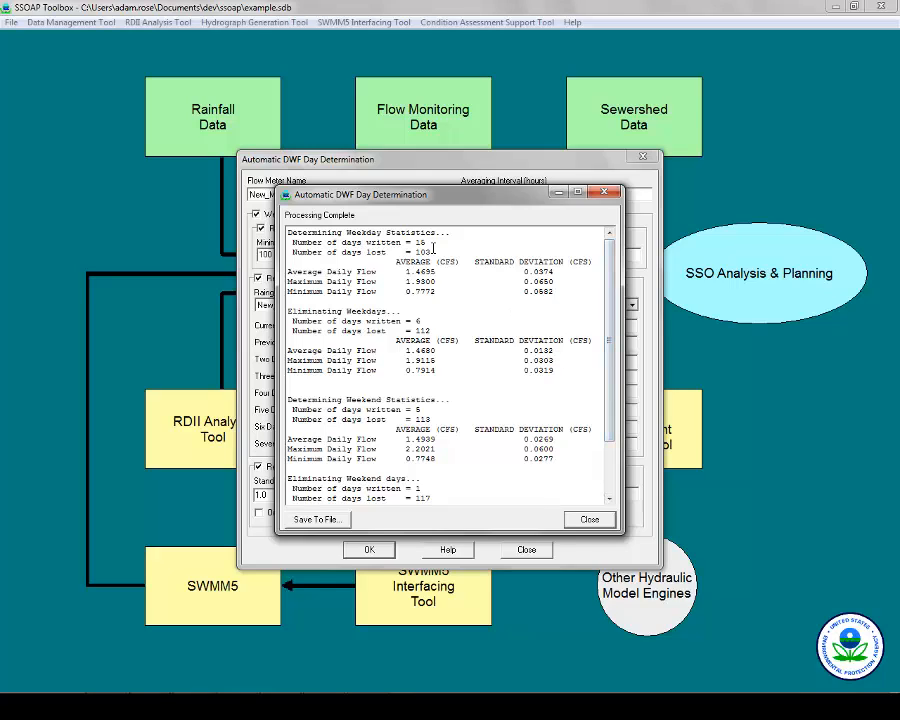
double_click(425, 320)
left_click(605, 191)
left_click(642, 157)
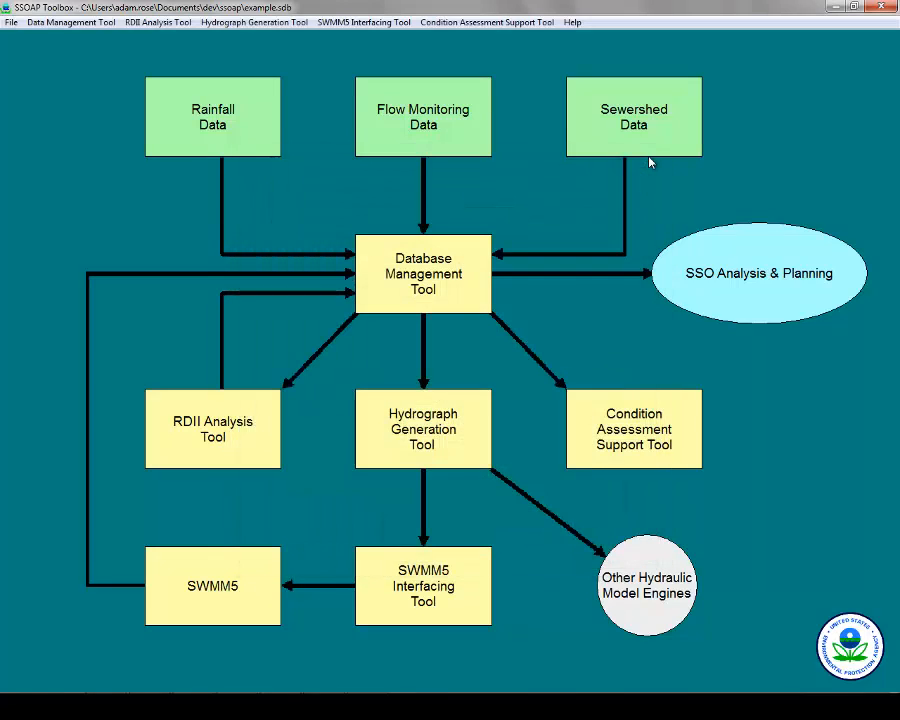
left_click(238, 446)
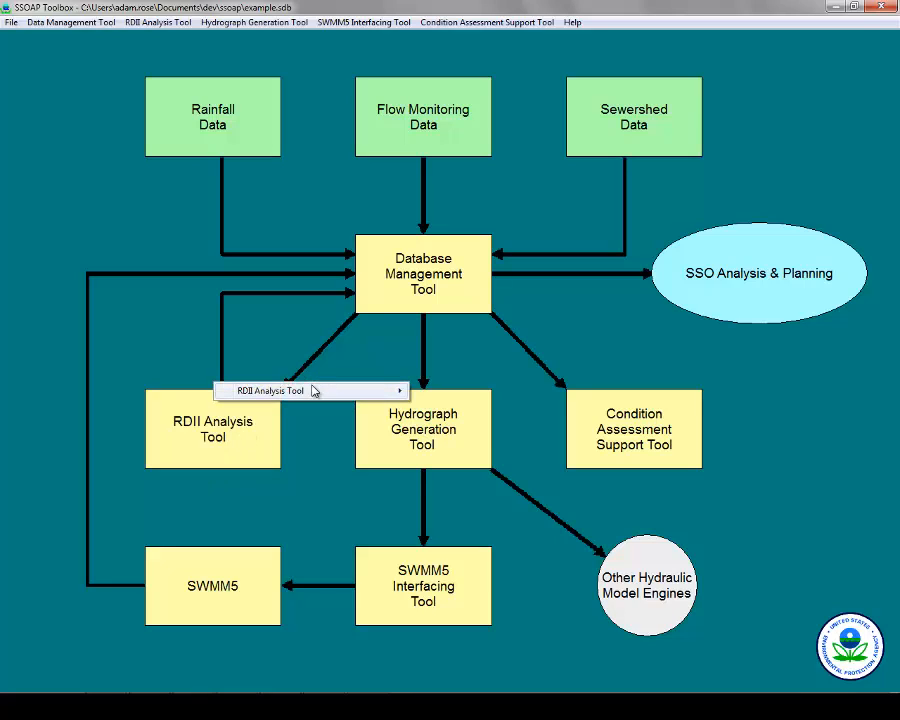
mouse_move(315, 391)
mouse_move(452, 407)
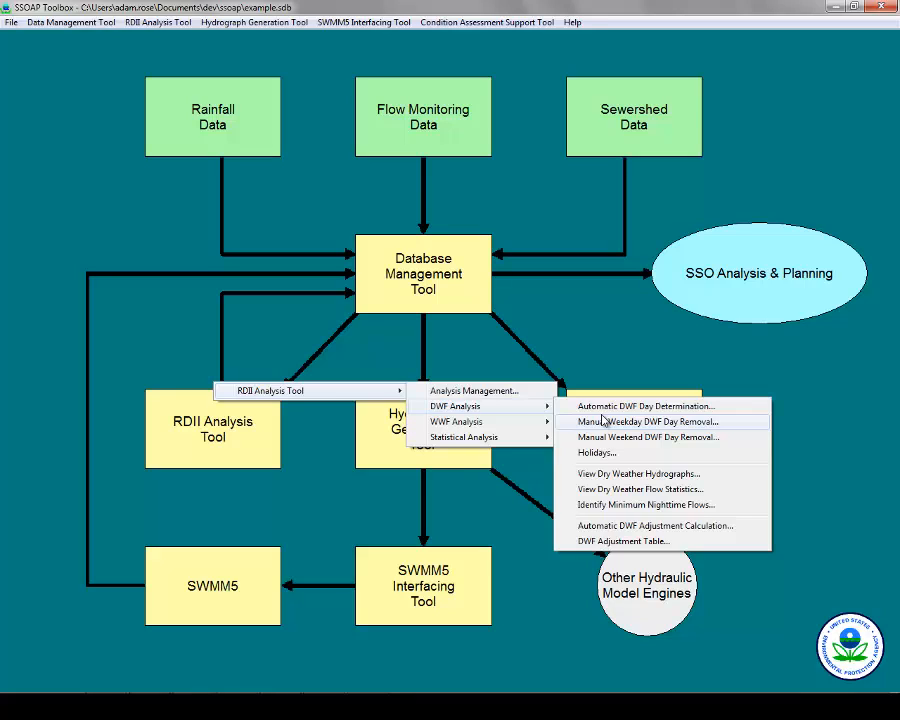
left_click(603, 421)
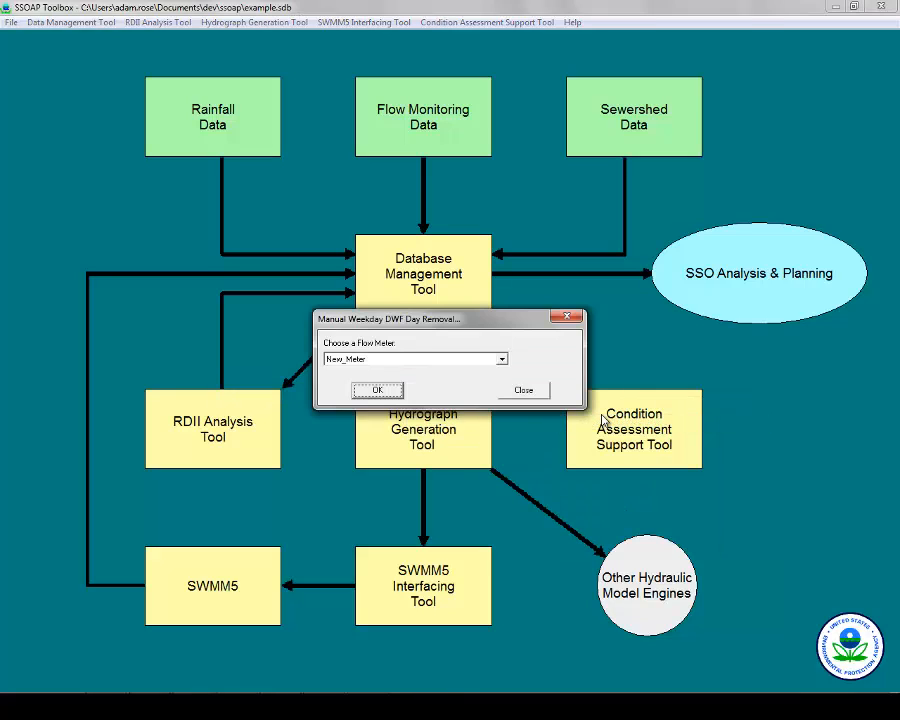
left_click(363, 390)
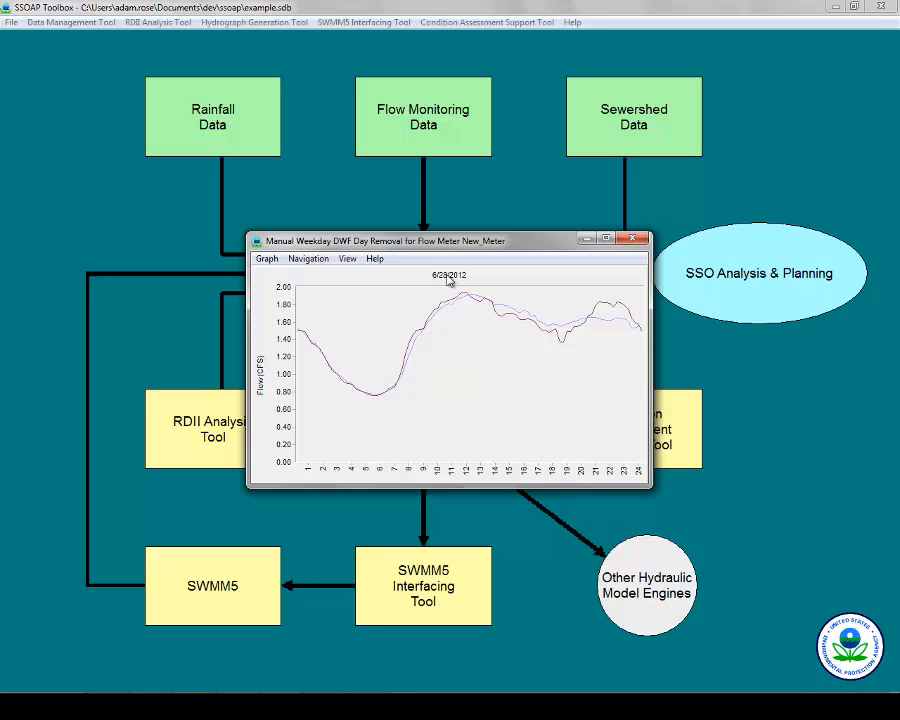
left_click(318, 260)
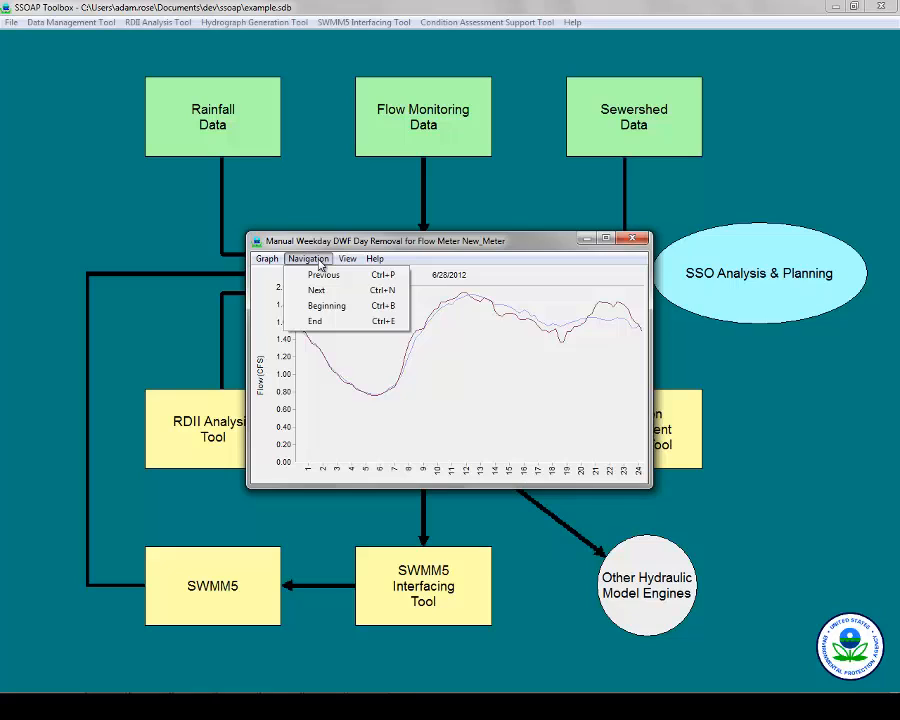
left_click(350, 290)
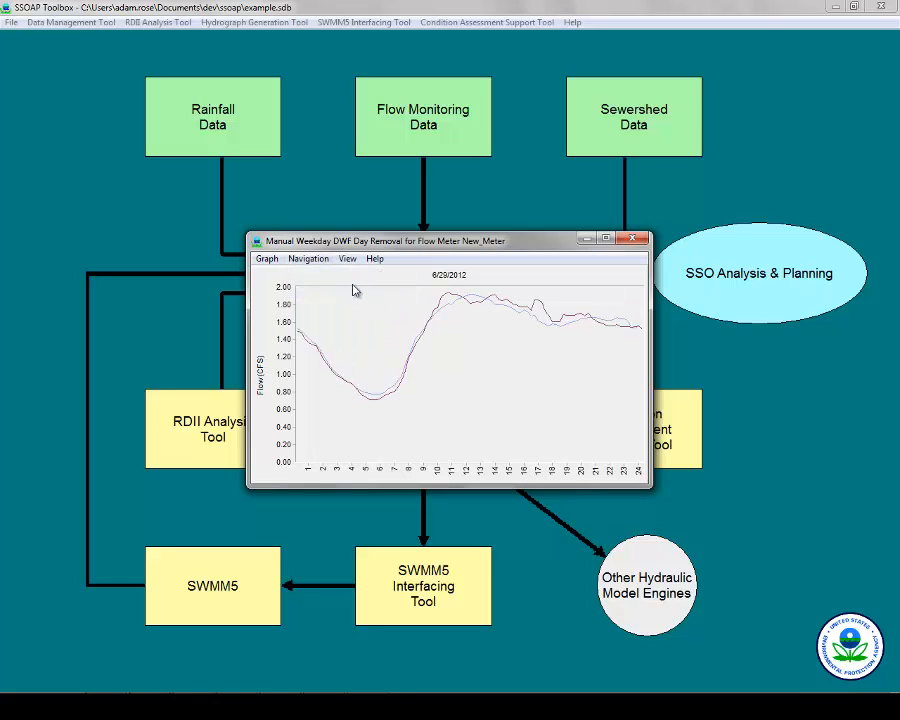
left_click(311, 258)
left_click(327, 292)
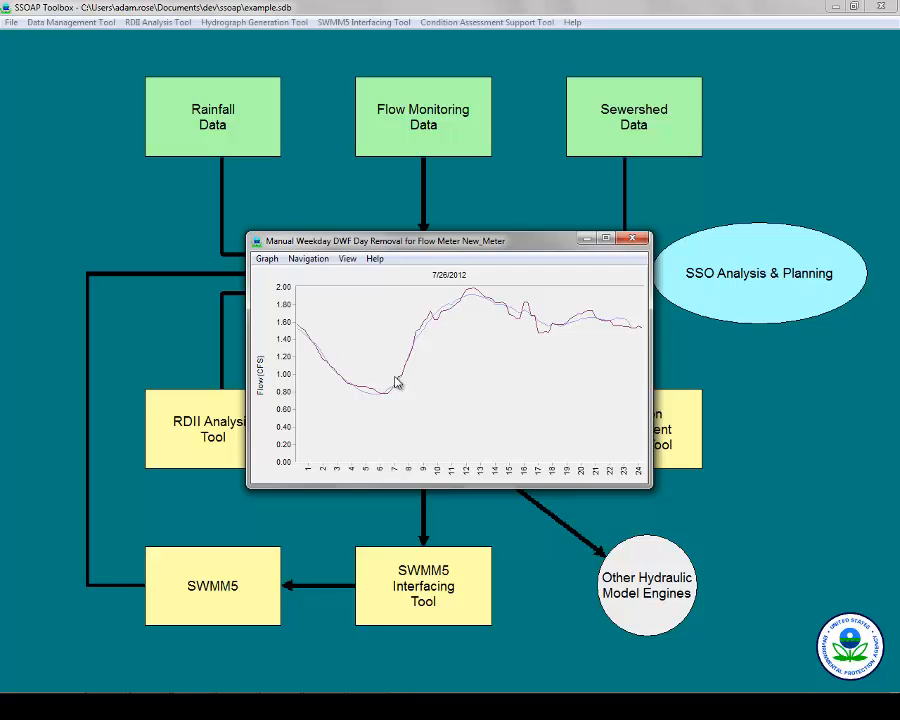
left_click(265, 258)
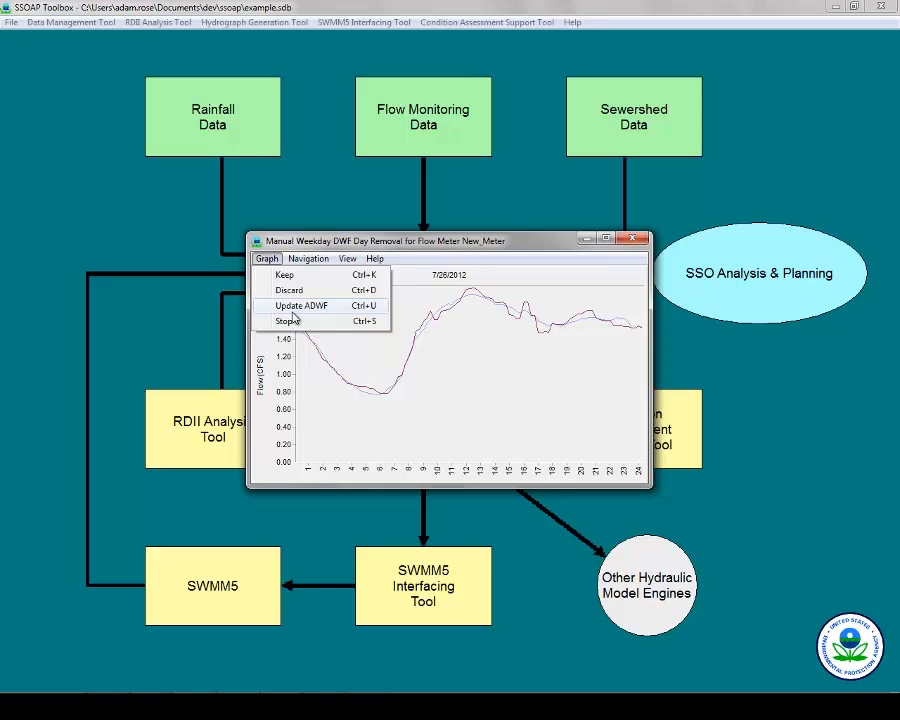
left_click(633, 240)
left_click(571, 315)
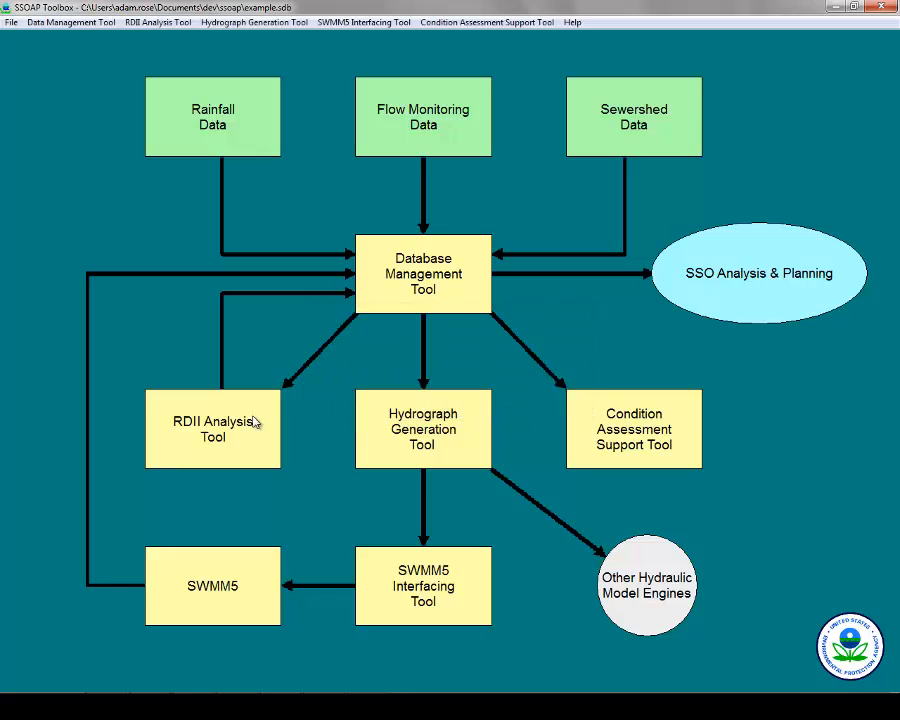
left_click(255, 423)
mouse_move(304, 392)
mouse_move(440, 406)
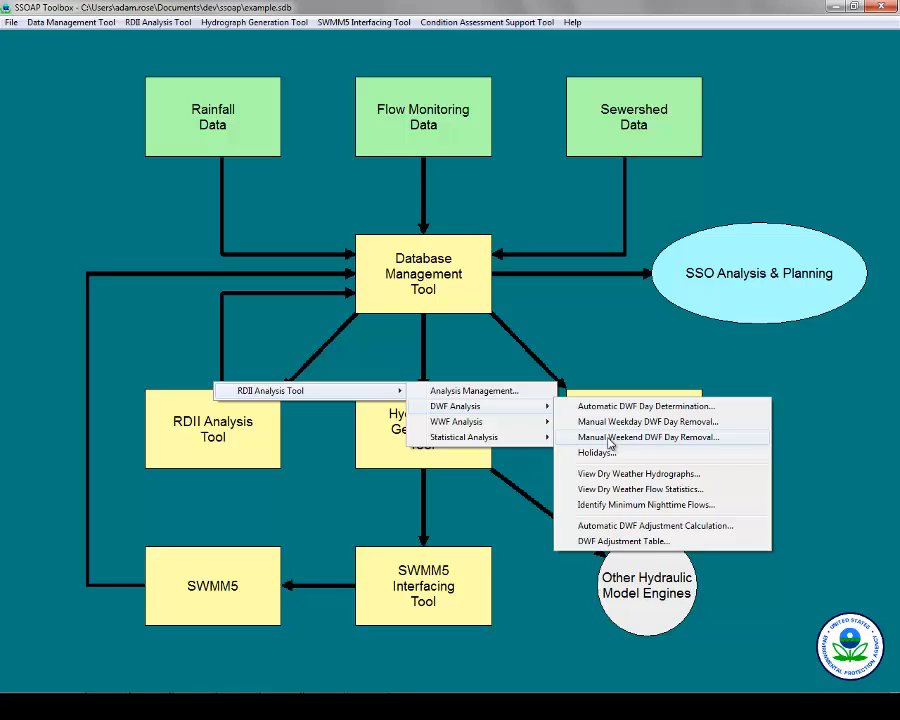
left_click(612, 455)
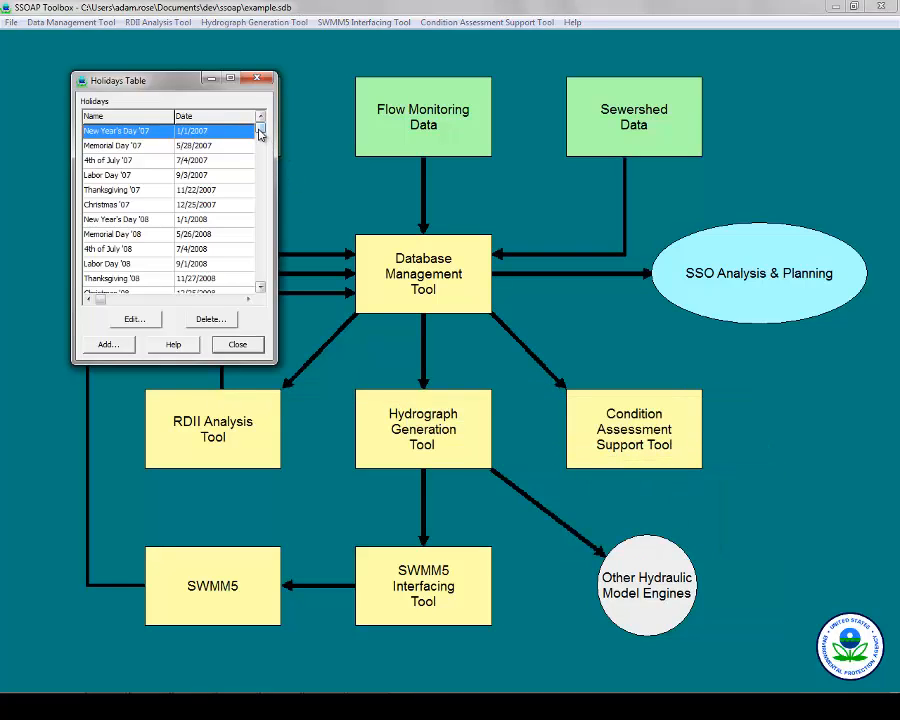
left_click_drag(259, 133, 243, 287)
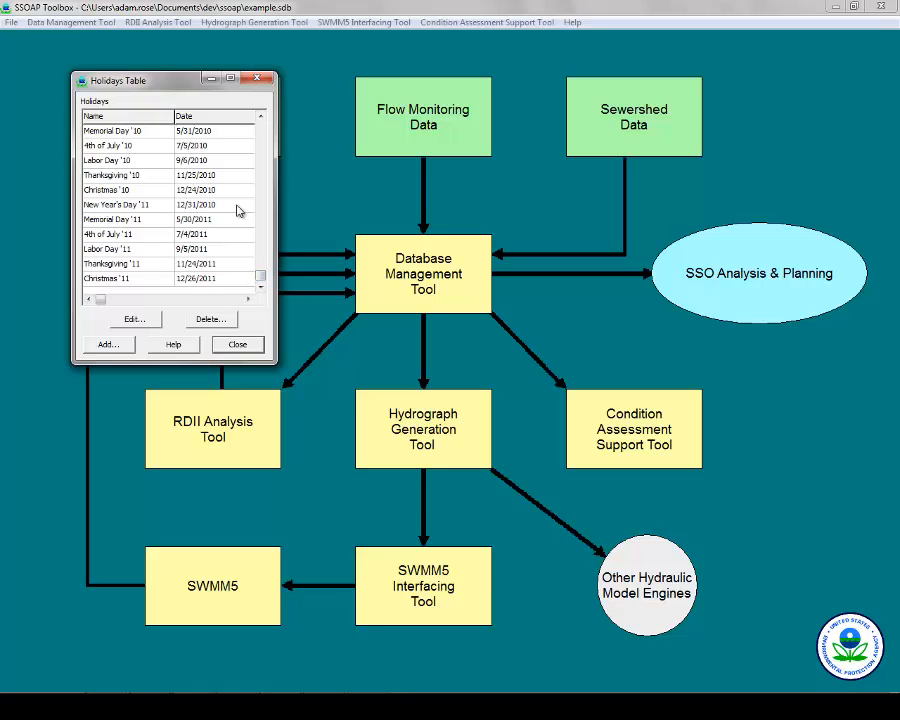
left_click(92, 278)
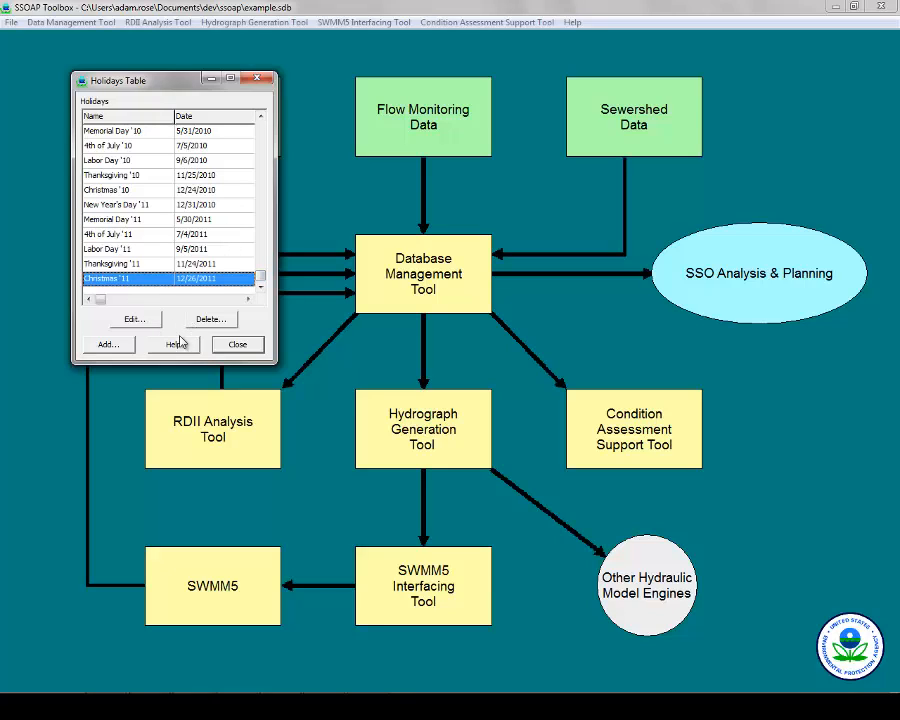
left_click(257, 80)
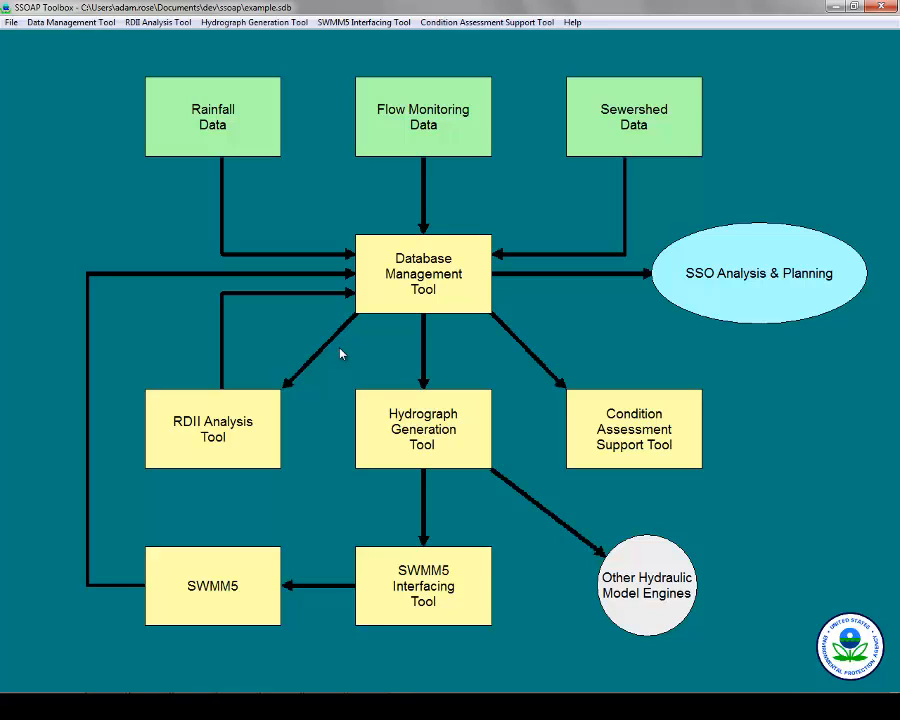
View New_Meter's weekday and weekend dry-weather hydrographs, then close the chart and meter selection.
left_click(190, 427)
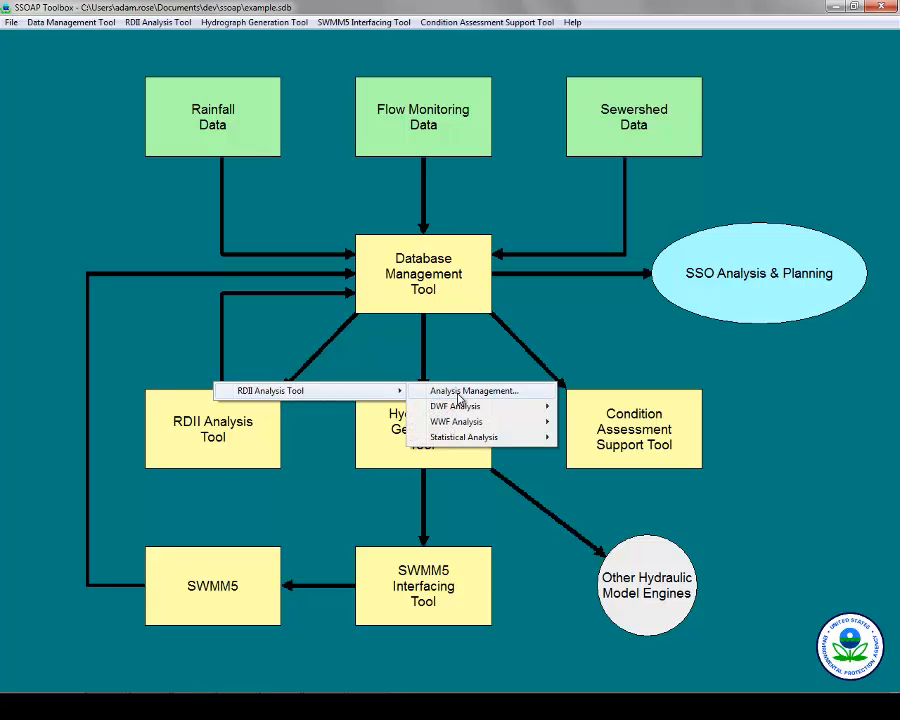
mouse_move(474, 409)
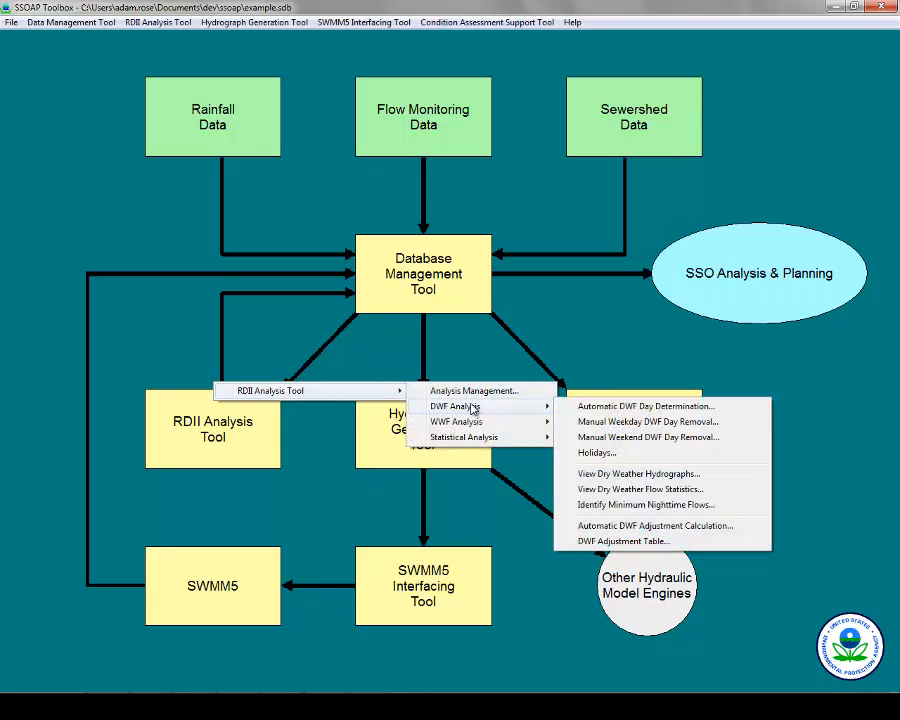
left_click(675, 481)
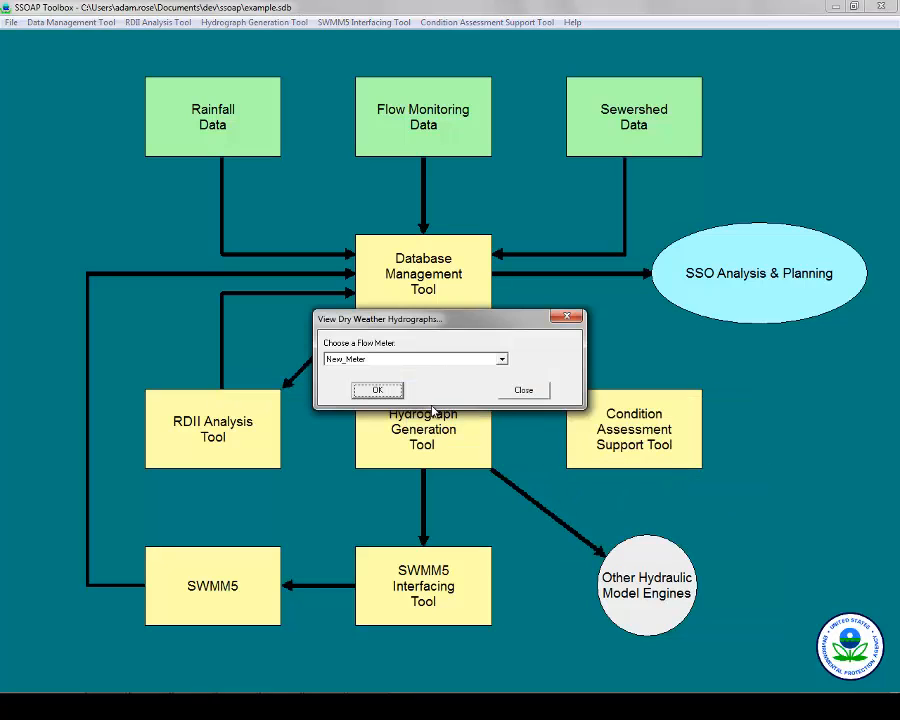
left_click(375, 390)
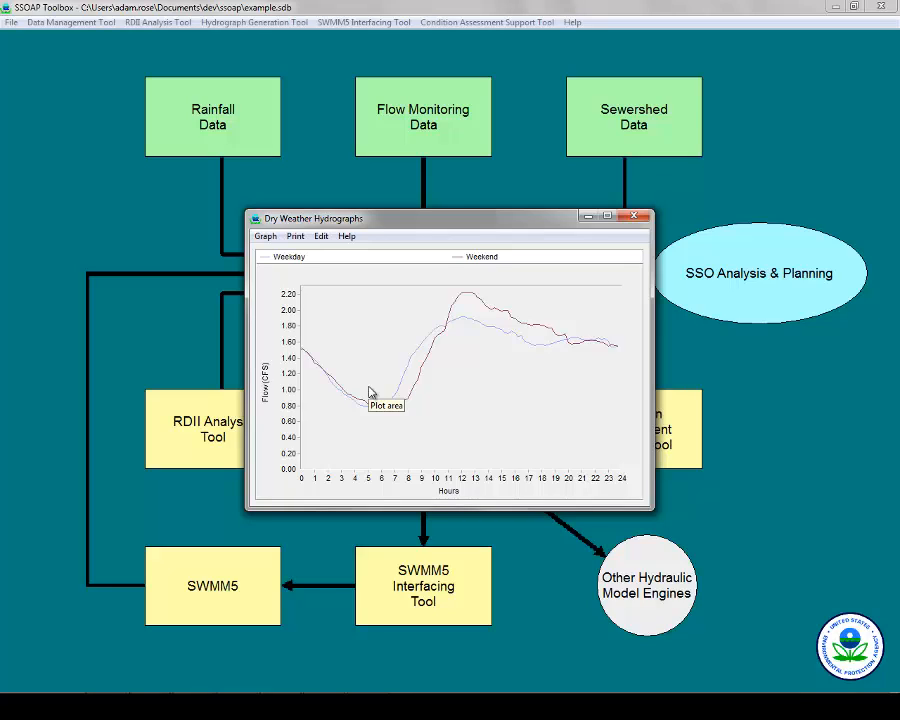
left_click(634, 216)
left_click(525, 389)
left_click(267, 421)
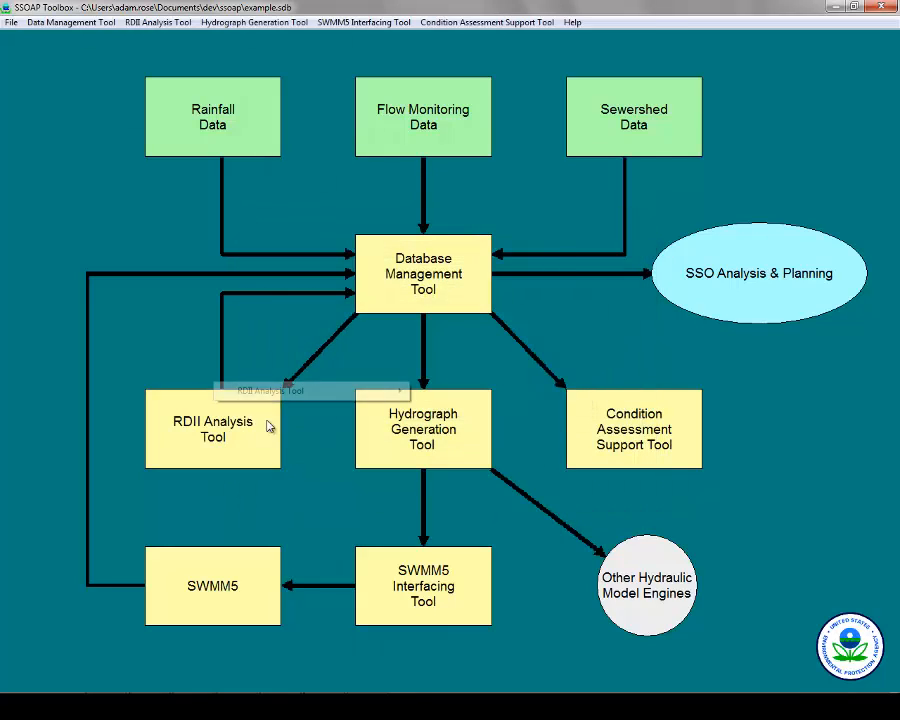
mouse_move(367, 393)
mouse_move(480, 406)
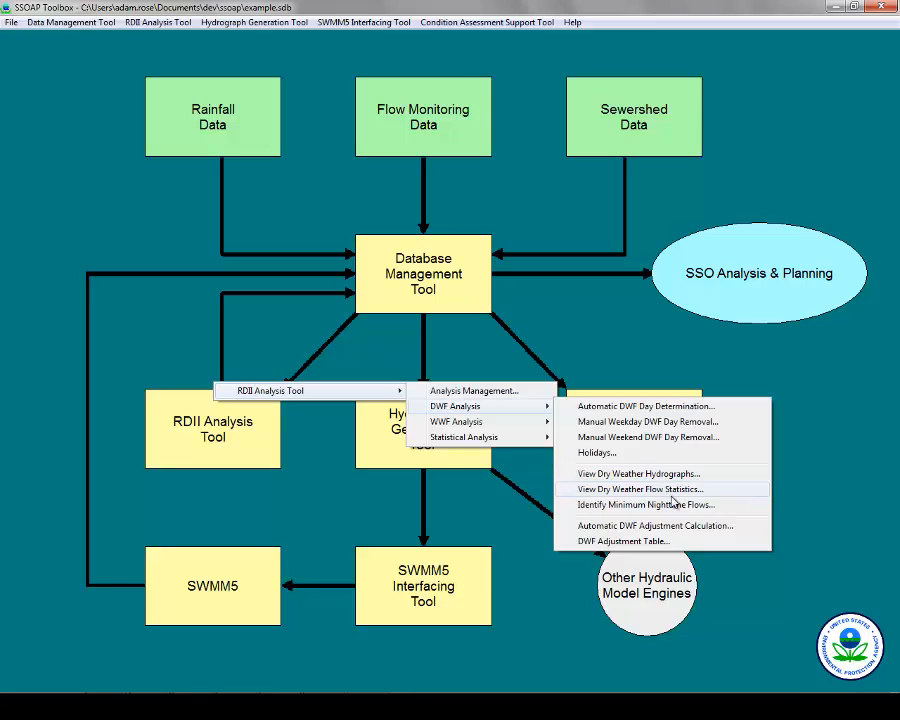
left_click(672, 496)
left_click(374, 388)
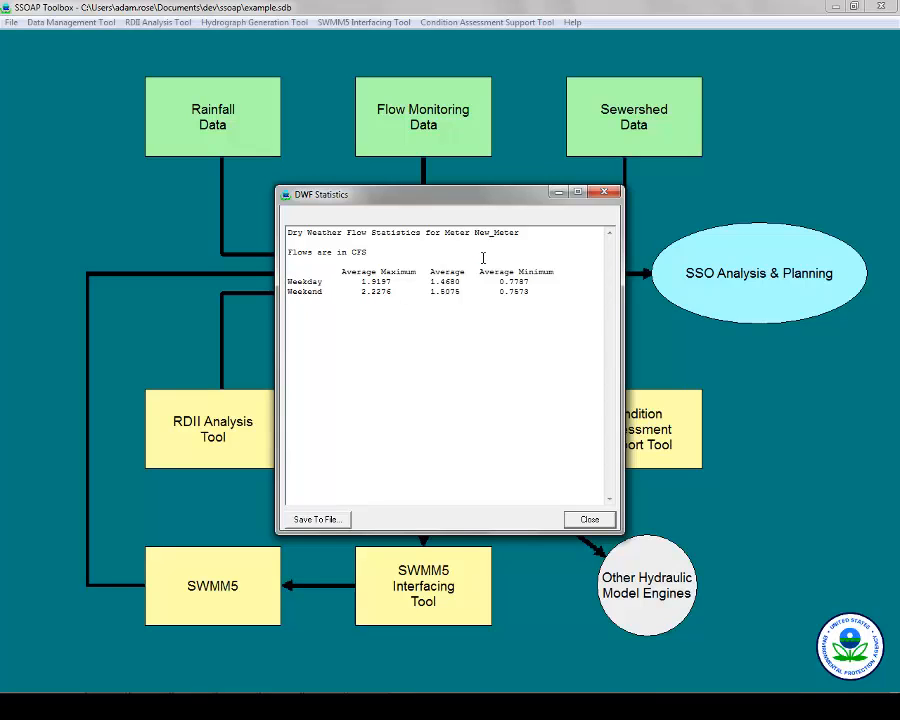
left_click(599, 194)
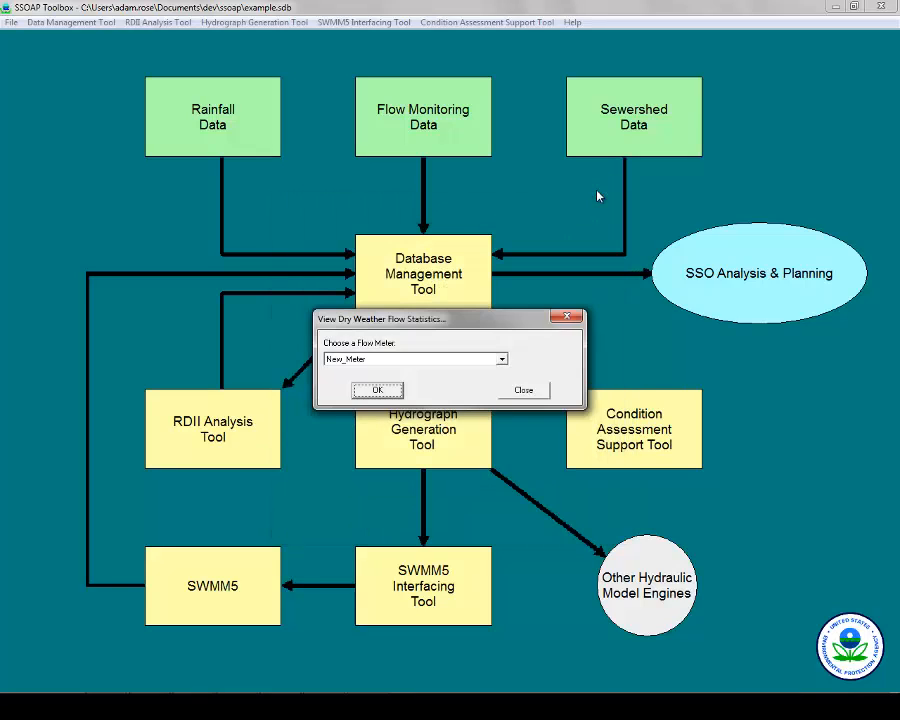
left_click(567, 317)
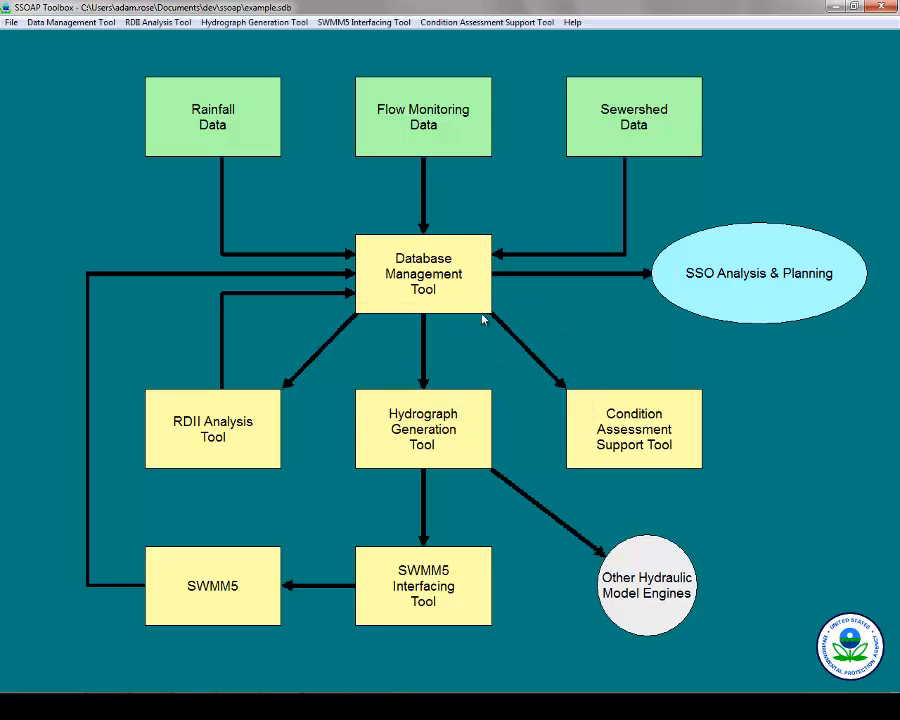
left_click(263, 440)
mouse_move(351, 397)
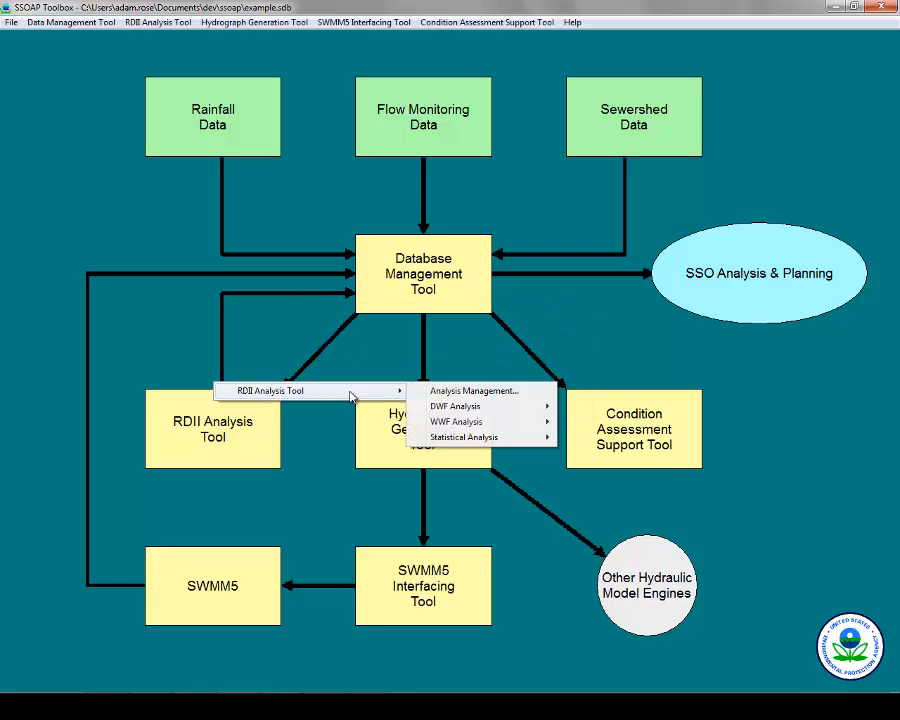
mouse_move(460, 411)
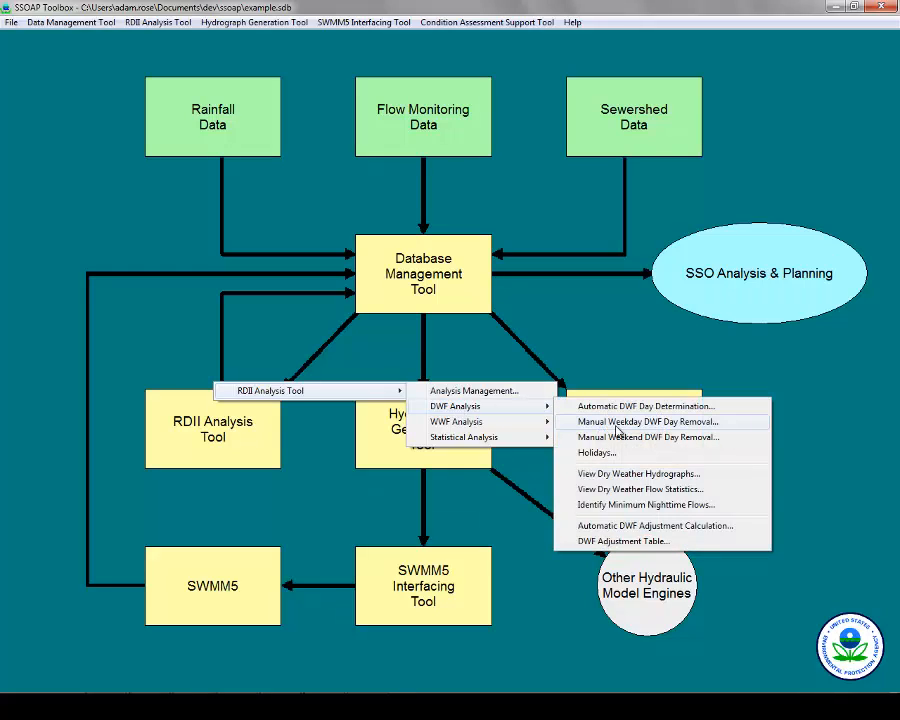
left_click(651, 506)
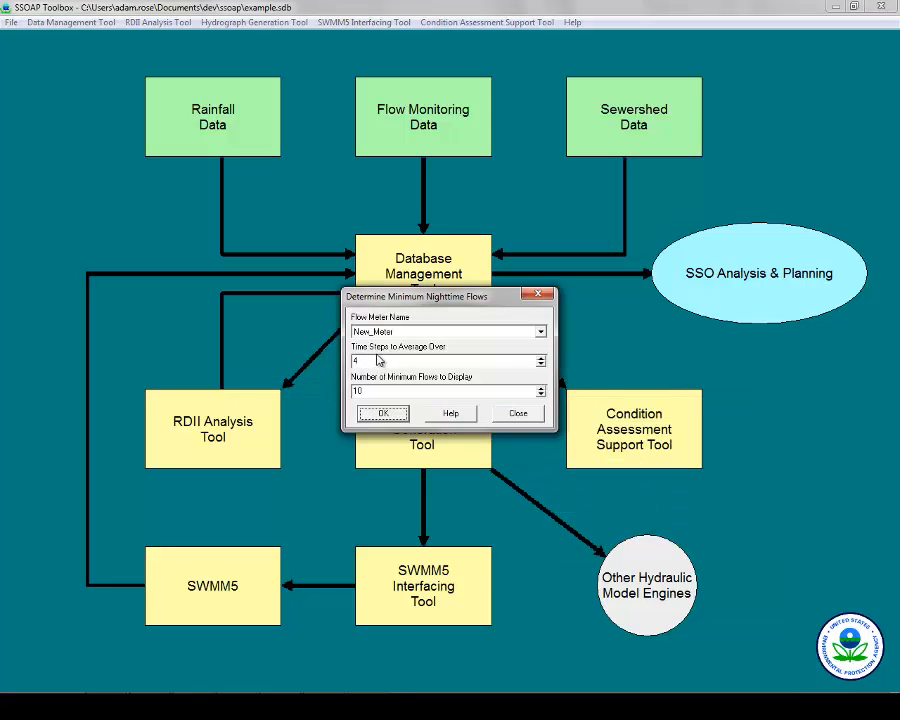
left_click(384, 415)
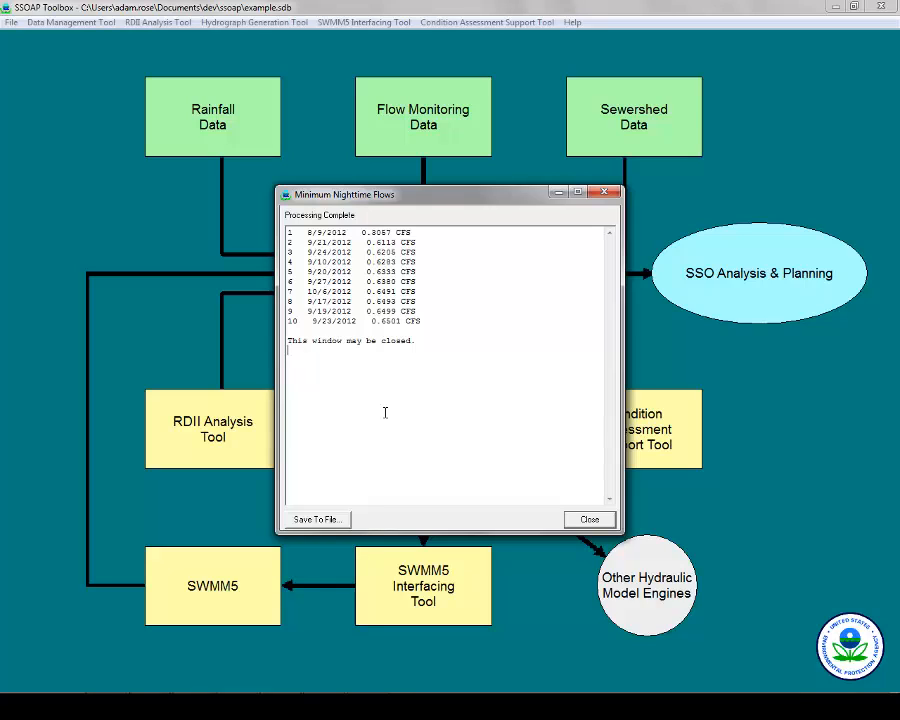
left_click(604, 193)
Compute DWF adjustments for New Analysis, giving seven adjustment days from 6/28/2012 to 8/4/2012.
left_click(543, 296)
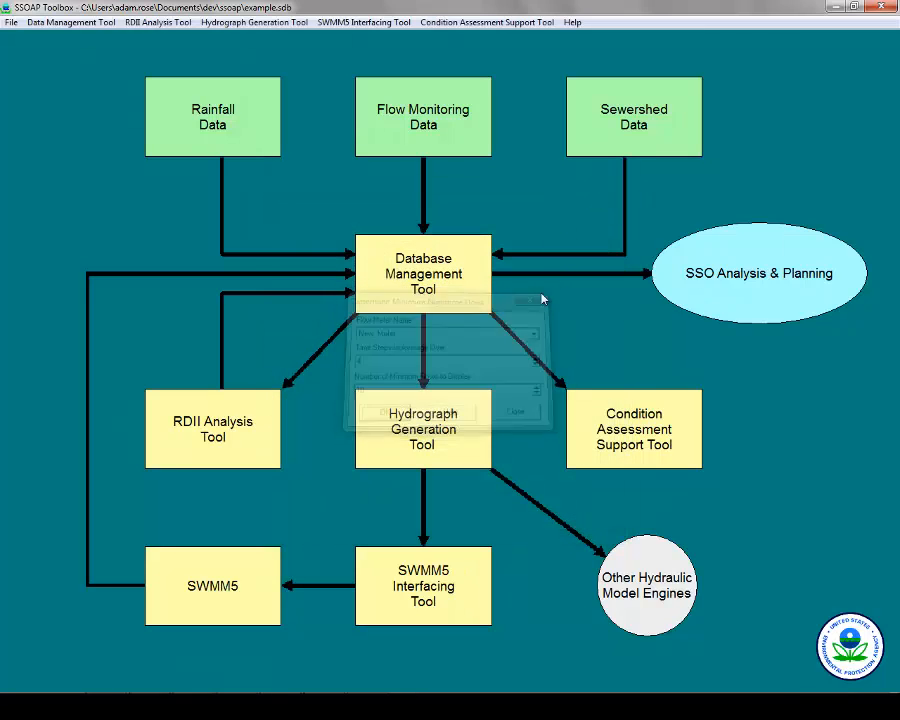
left_click(235, 425)
mouse_move(297, 398)
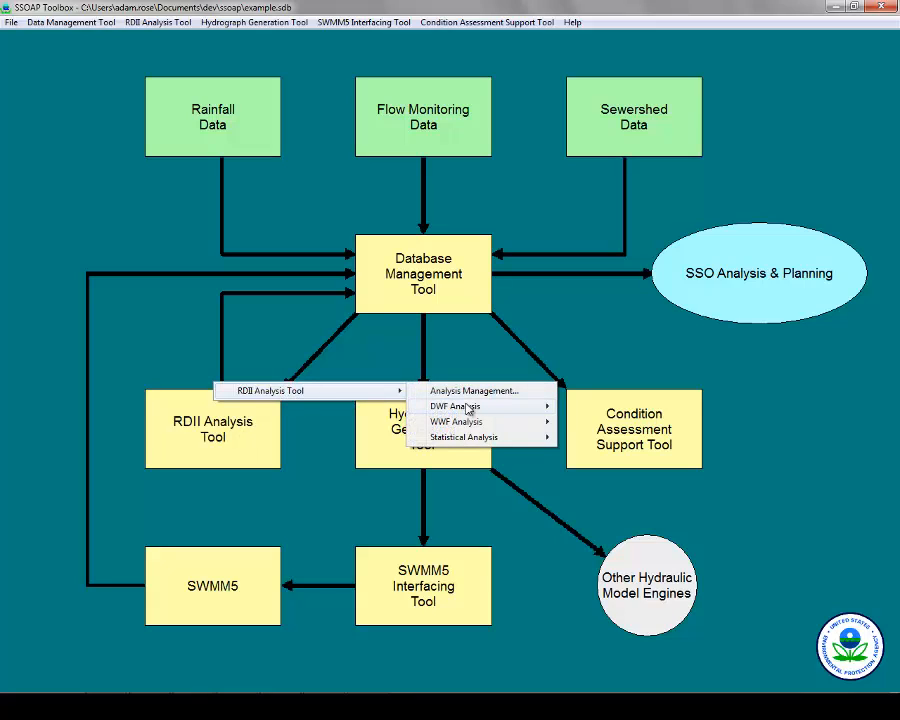
mouse_move(468, 408)
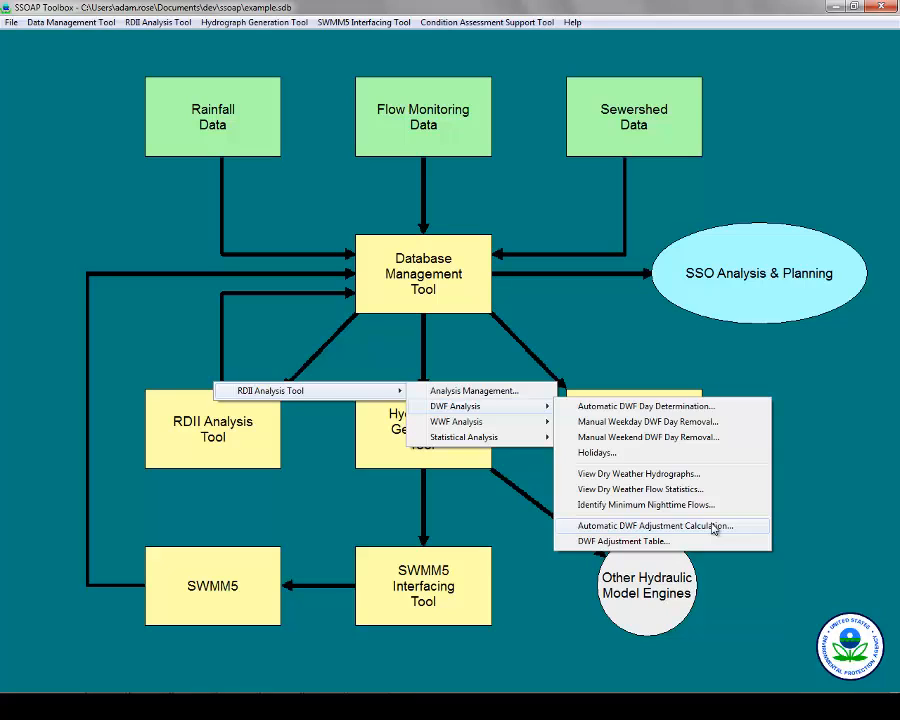
left_click(714, 527)
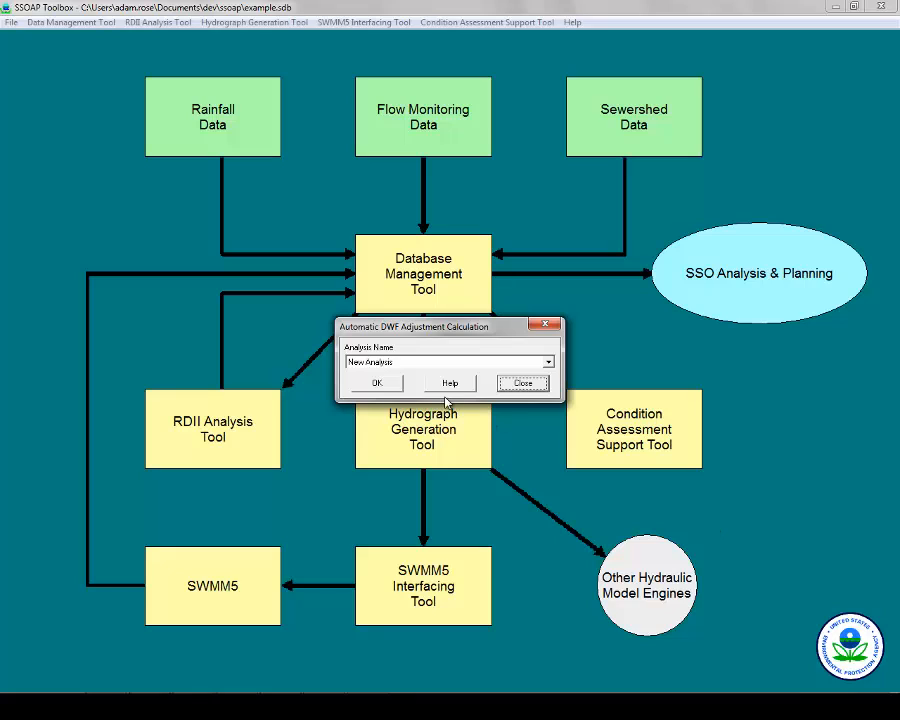
left_click(374, 382)
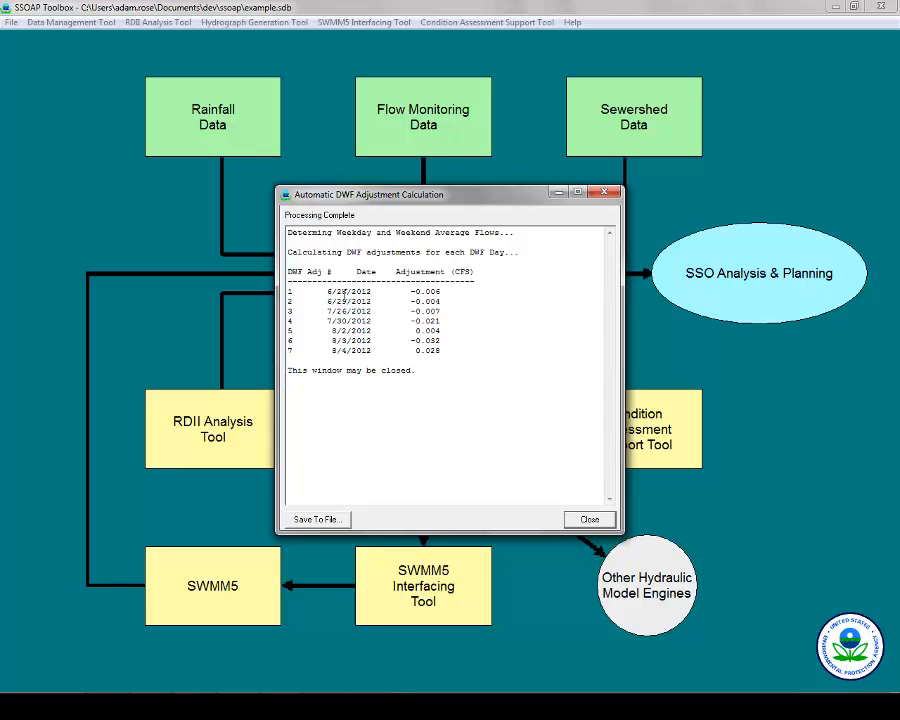
left_click(607, 195)
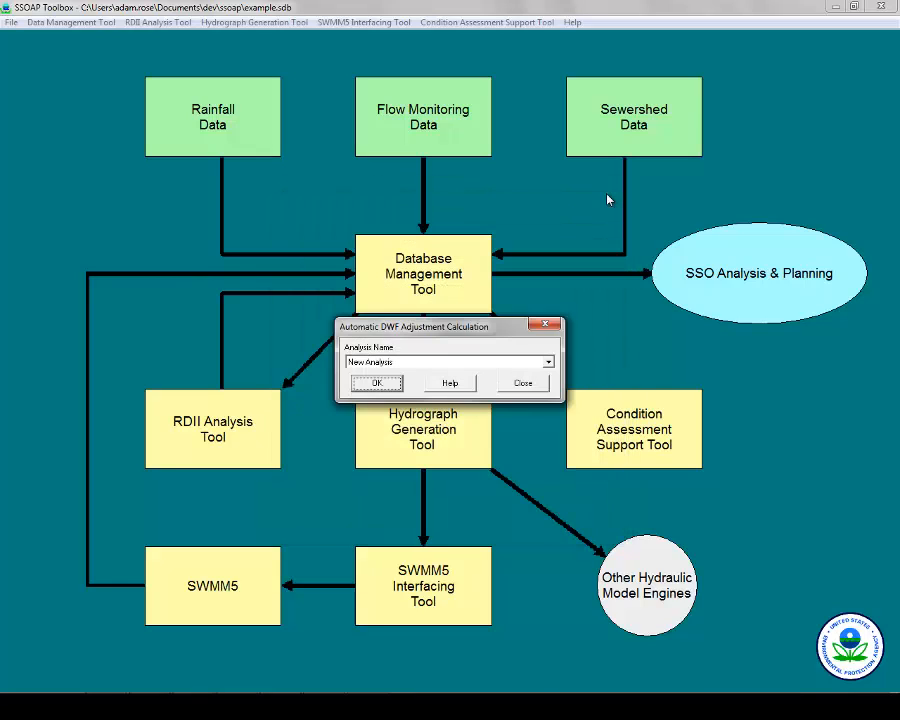
left_click(516, 382)
Open the DWF Adjustment Table from the DWF Analysis menu.
left_click(241, 424)
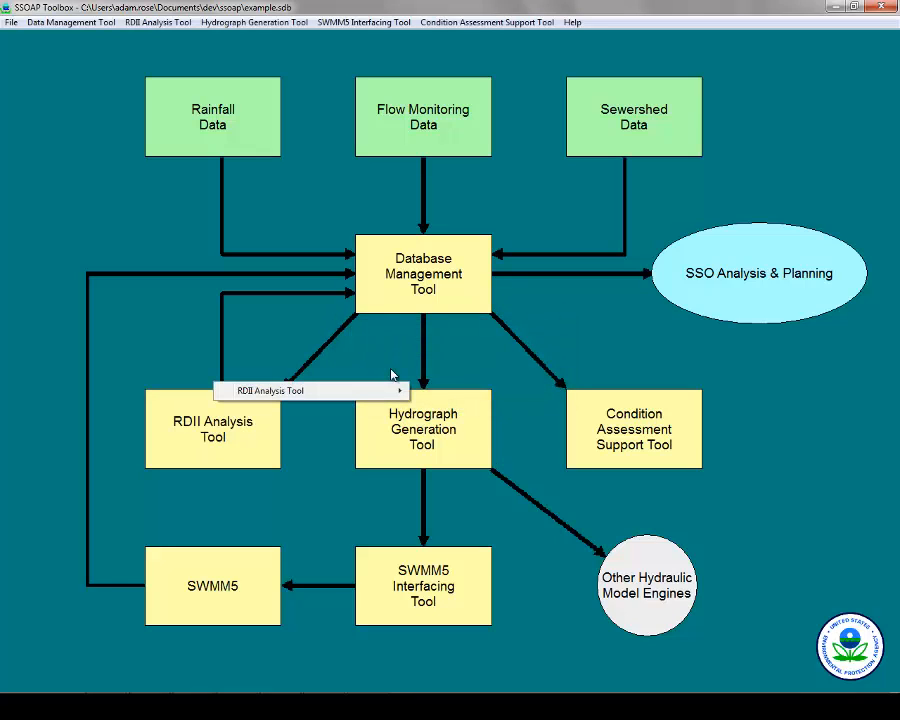
mouse_move(396, 390)
mouse_move(480, 408)
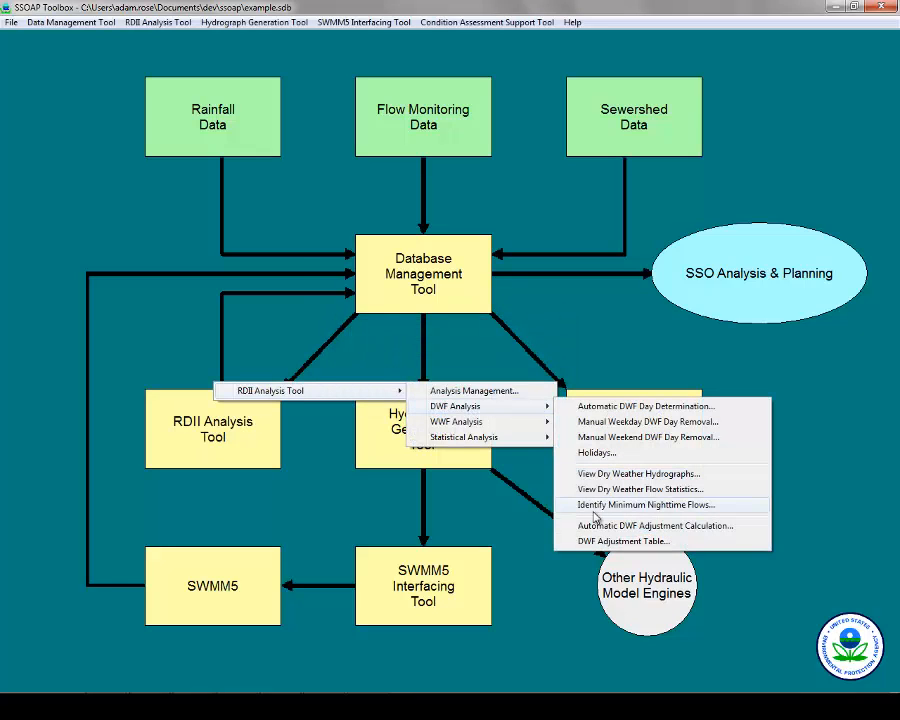
left_click(607, 541)
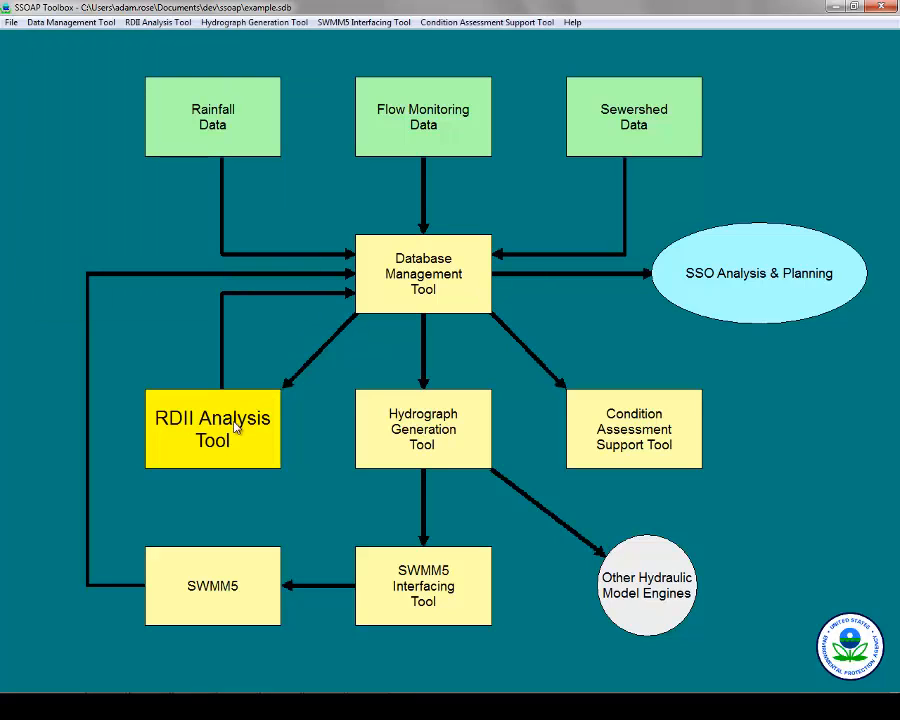
Run Automatic RDII Event Identification with default thresholds, defining four events from 7/9/2012 to 8/27/2012.
left_click(236, 427)
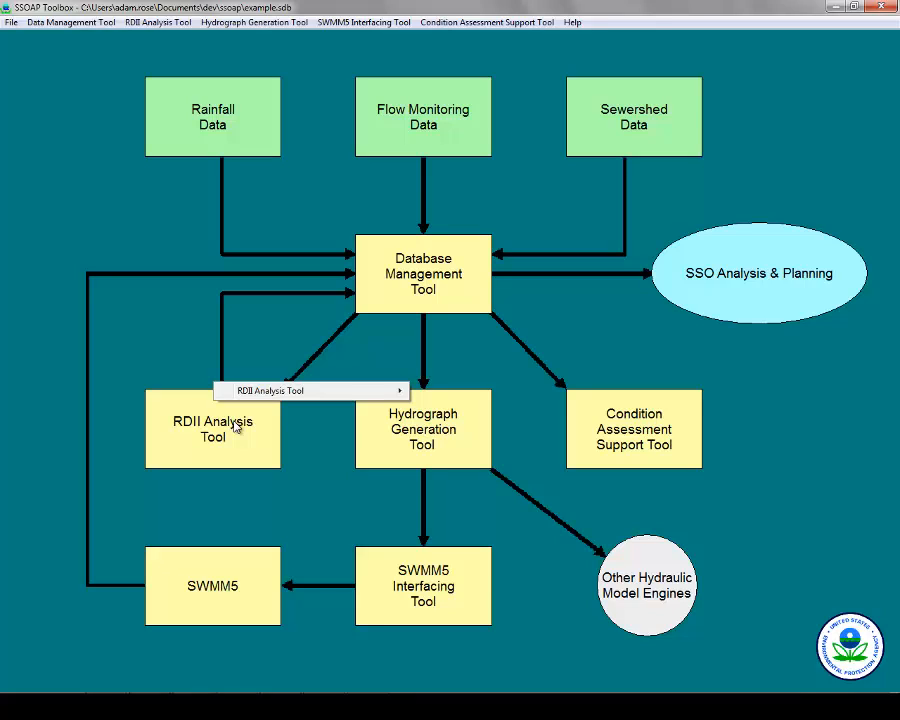
mouse_move(293, 394)
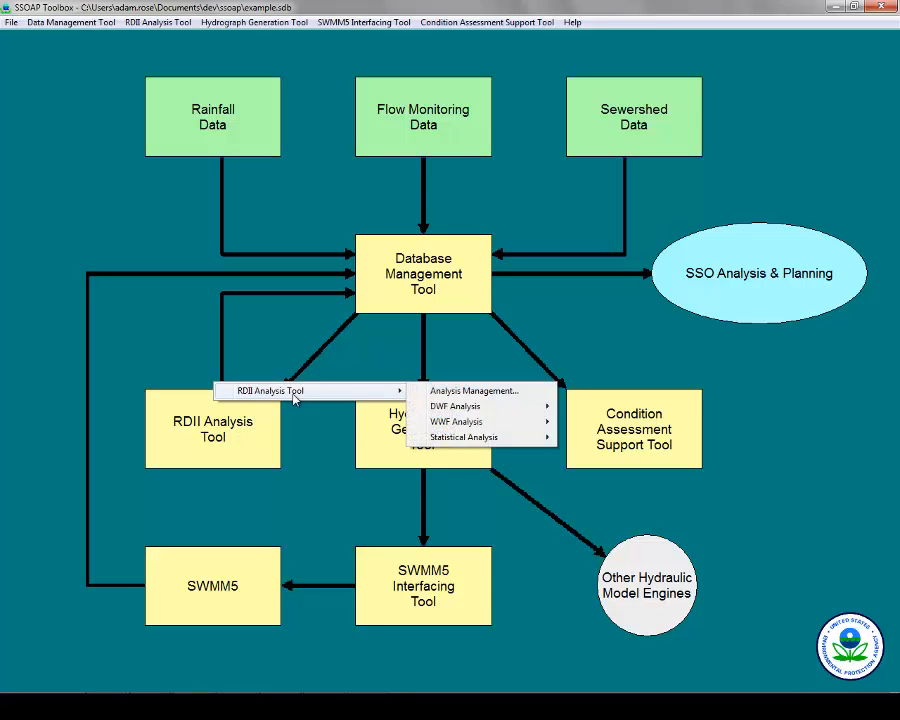
mouse_move(534, 424)
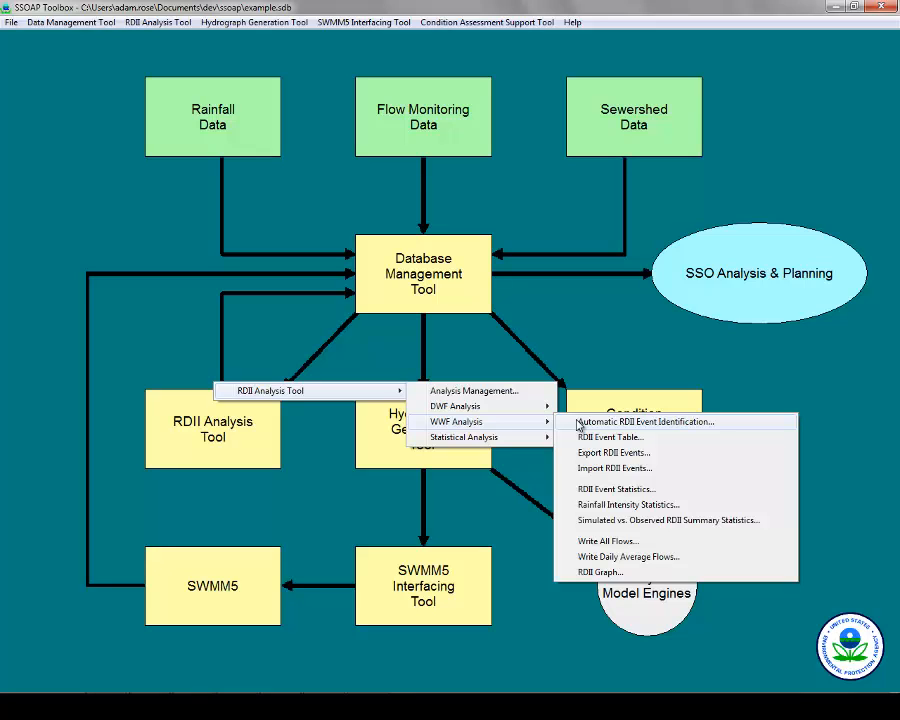
left_click(578, 424)
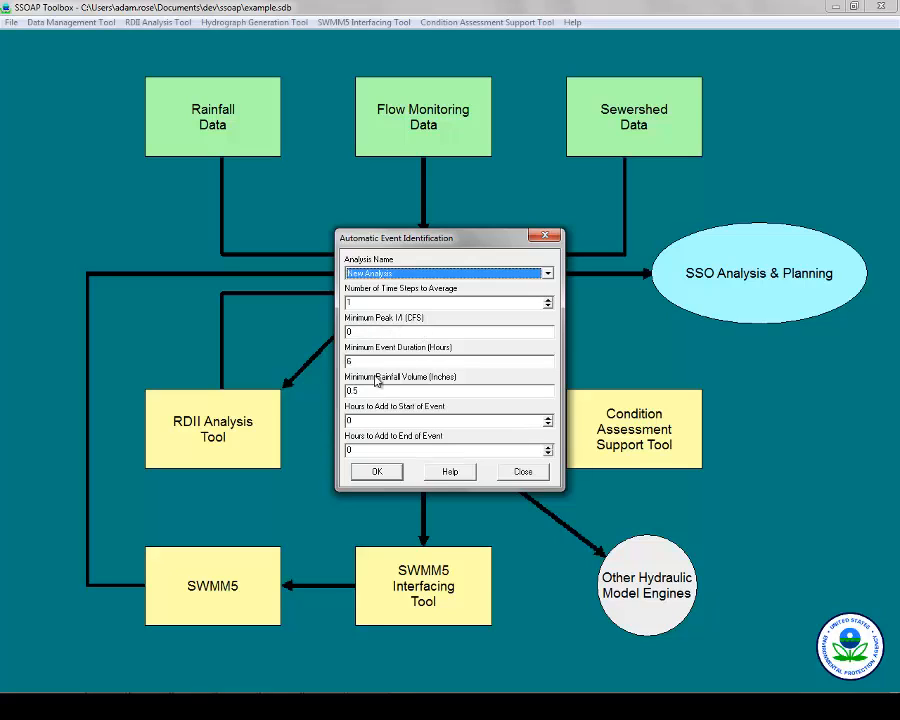
left_click(387, 473)
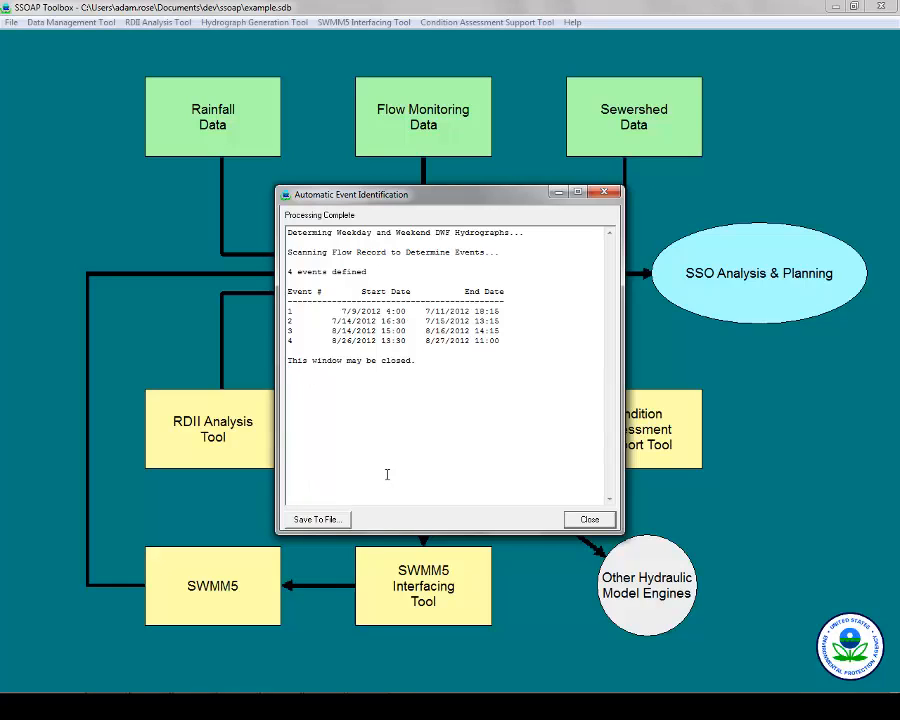
left_click(592, 520)
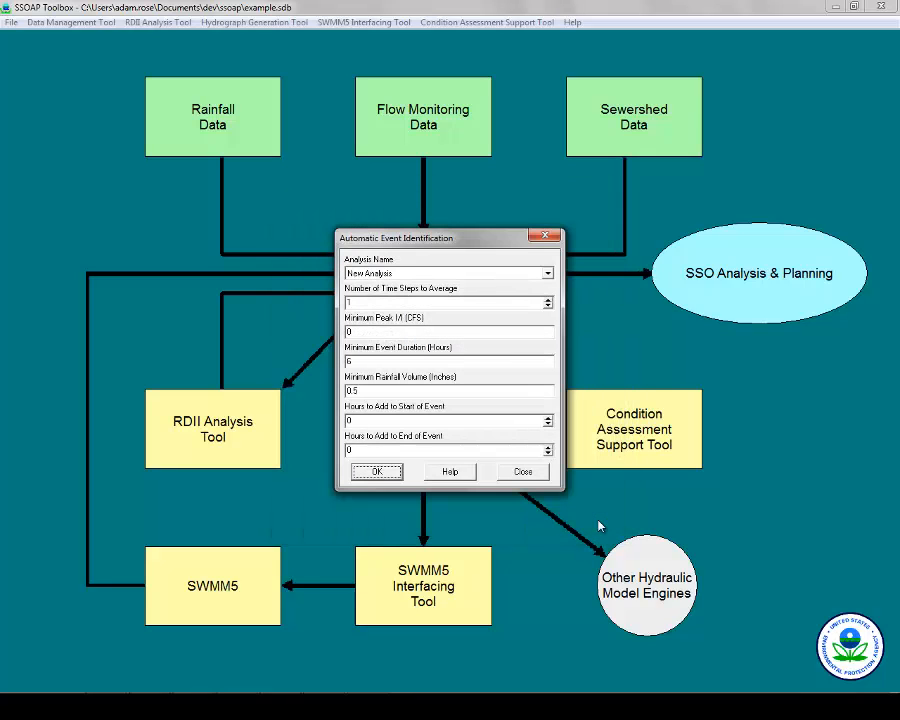
left_click(523, 471)
left_click(262, 444)
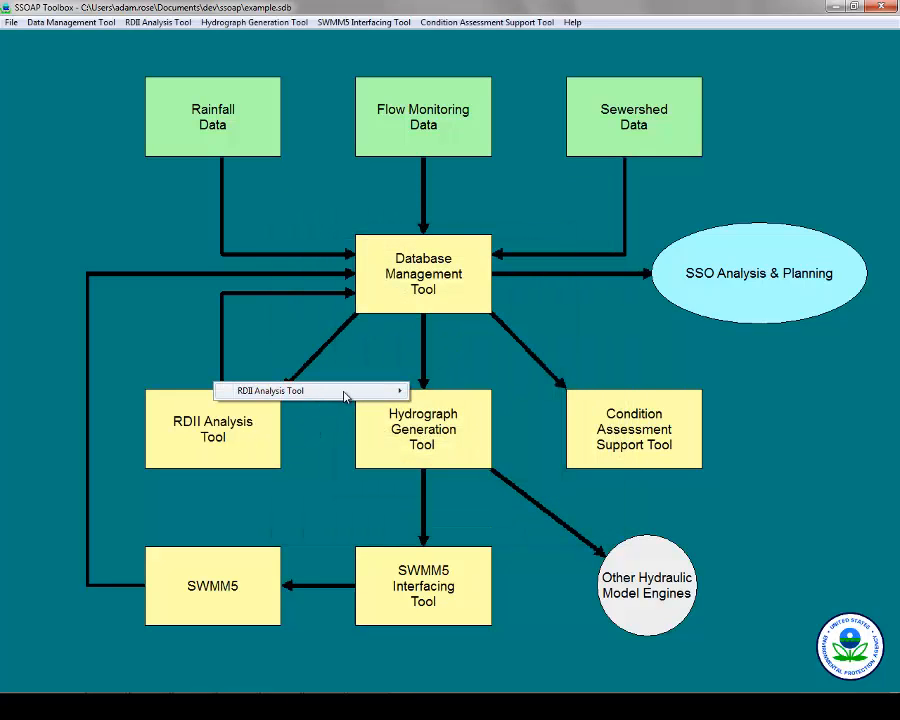
mouse_move(344, 392)
mouse_move(476, 423)
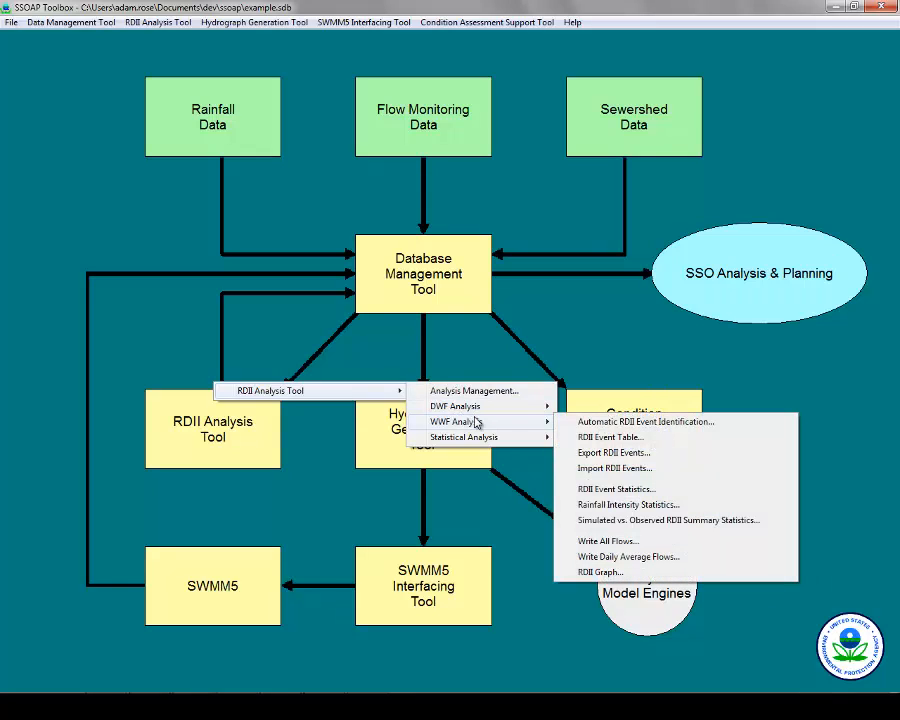
left_click(590, 436)
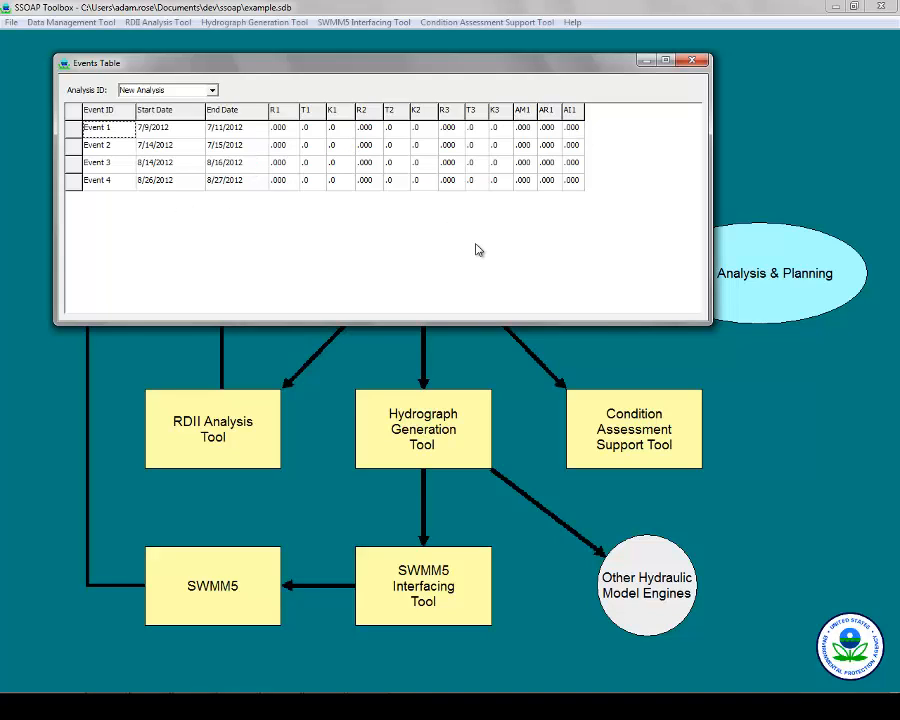
left_click(693, 63)
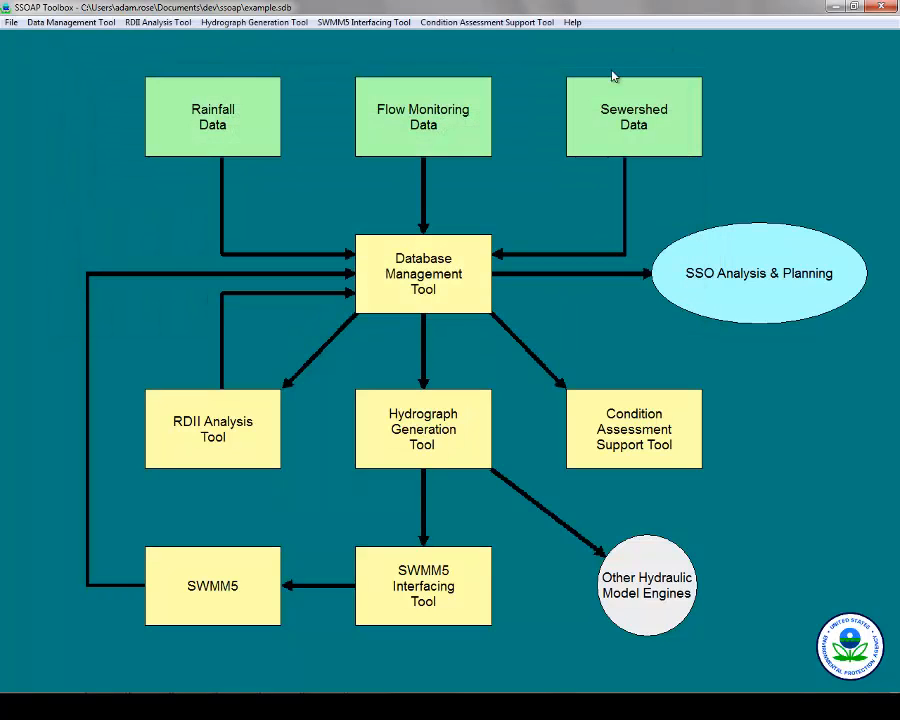
Draw the RDII Graph for New Analysis and maximize its window.
left_click(271, 420)
mouse_move(341, 394)
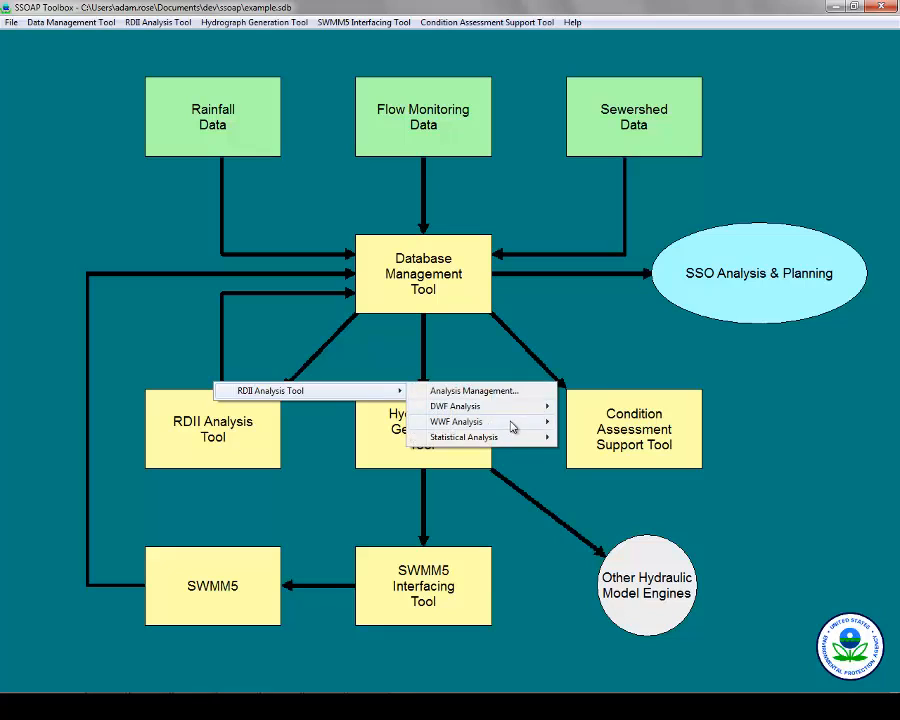
mouse_move(514, 428)
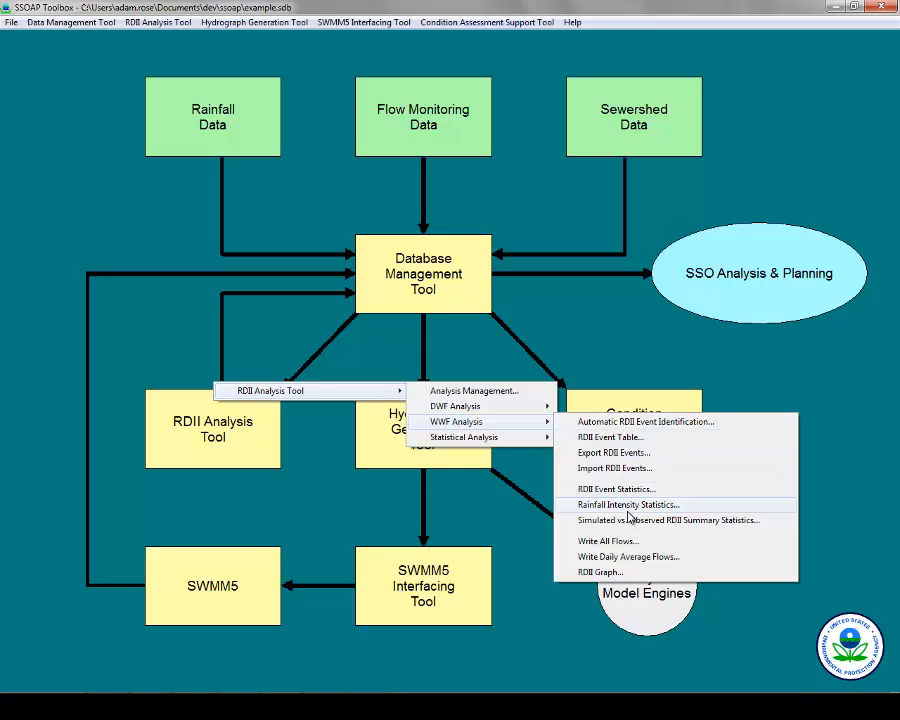
left_click(600, 572)
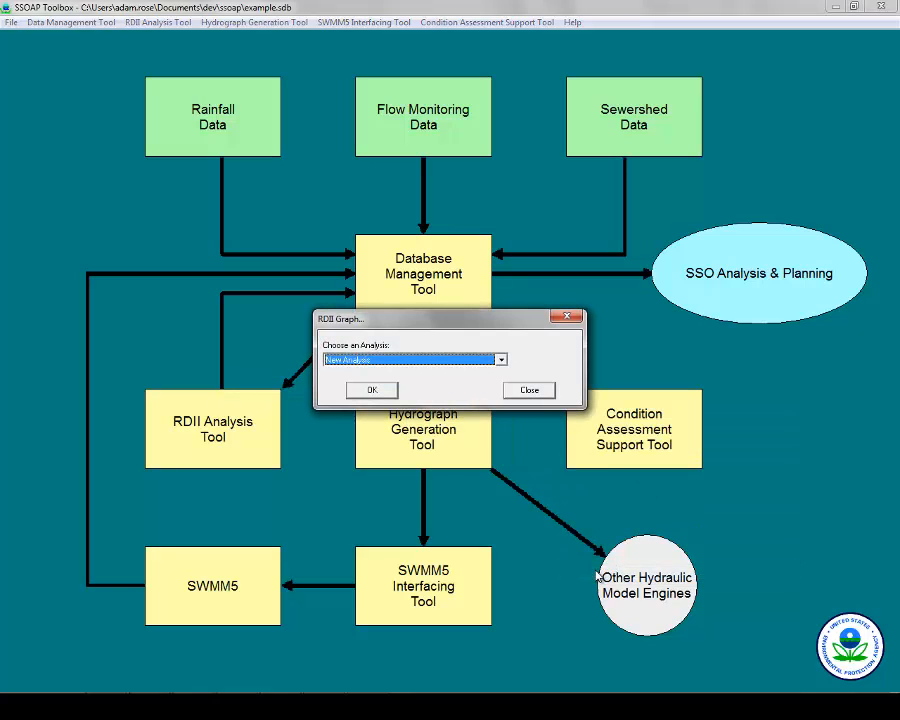
left_click(373, 390)
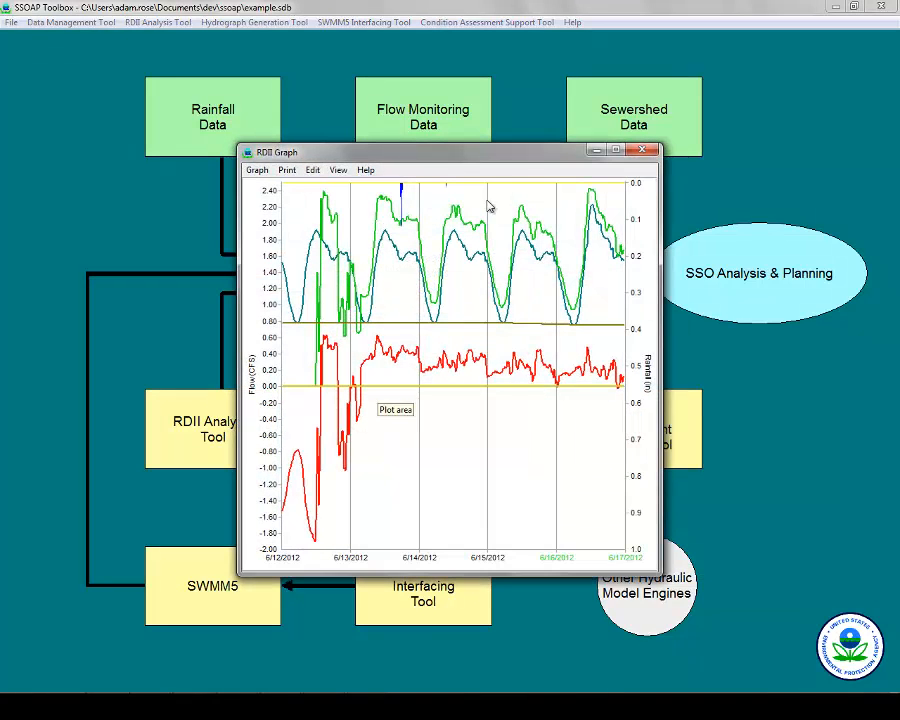
double_click(517, 153)
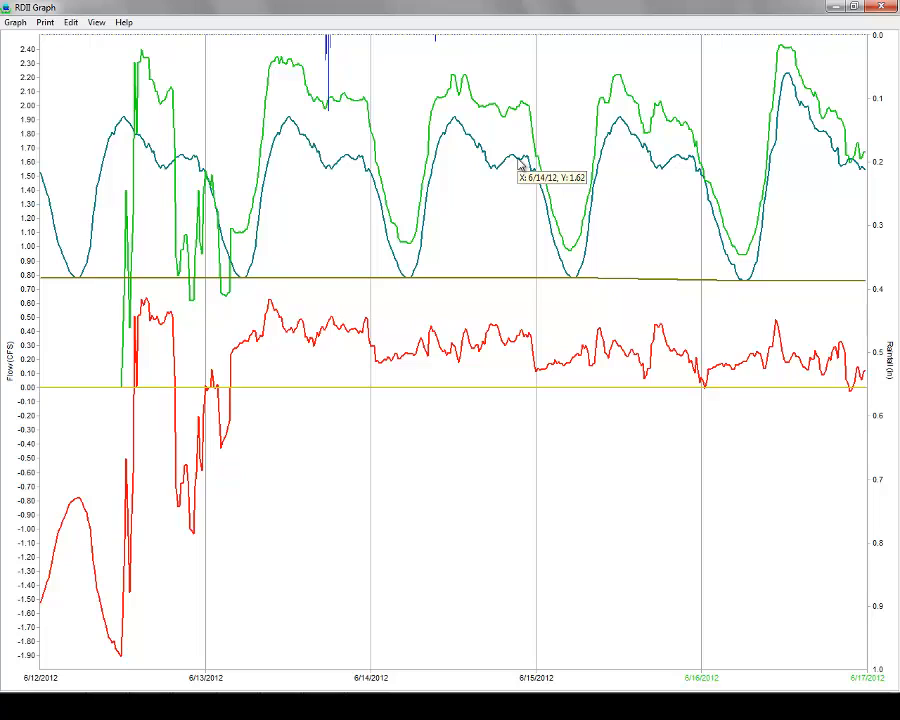
Hide the Average DWF, Observed Flow and DWF Adj series on the graph.
left_click(15, 23)
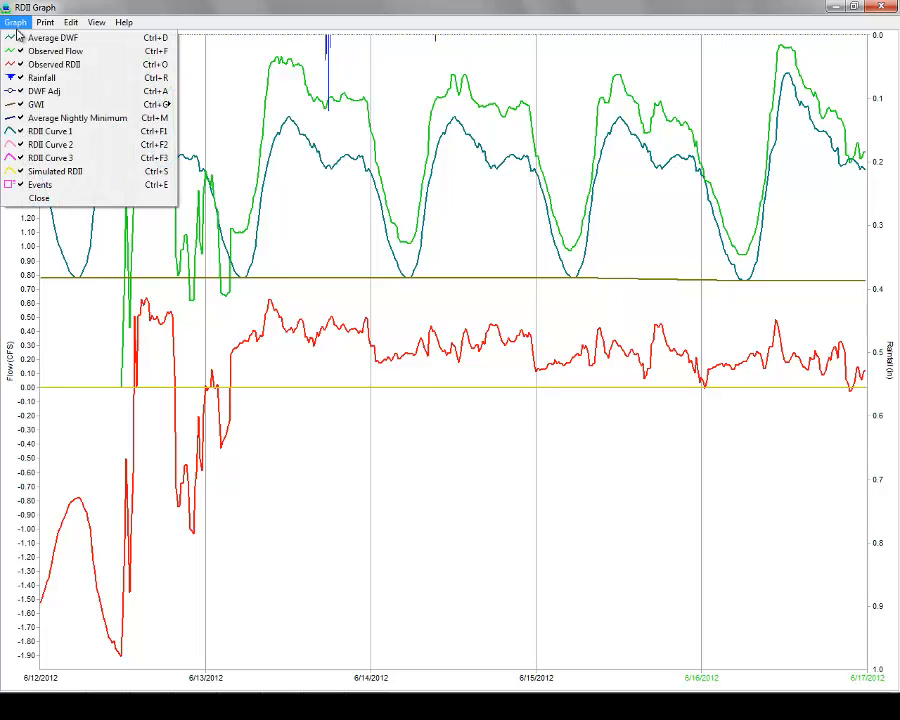
left_click(22, 39)
left_click(15, 22)
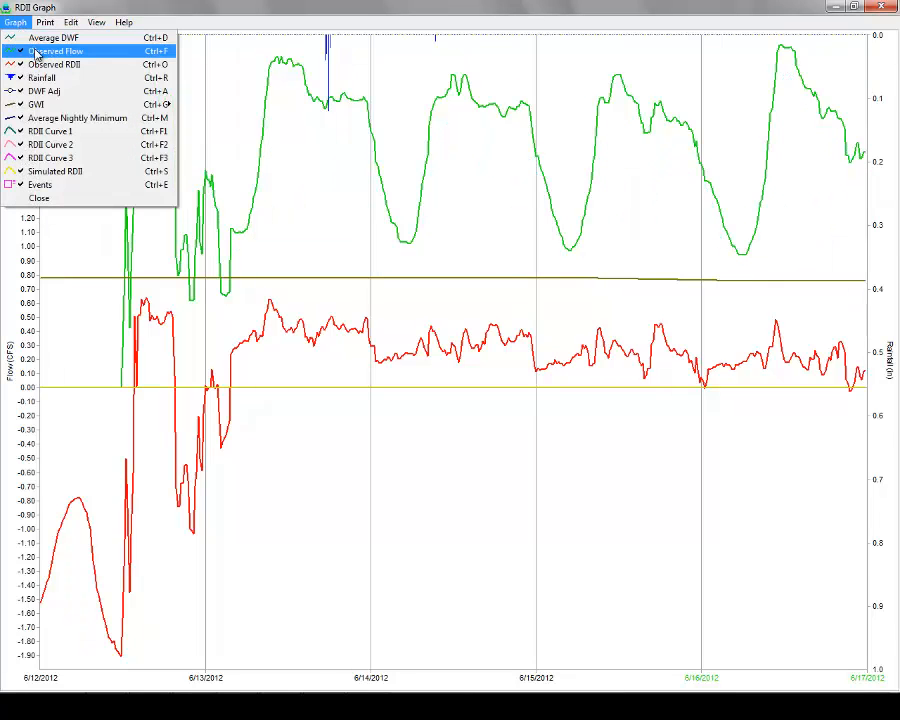
left_click(37, 52)
left_click(15, 22)
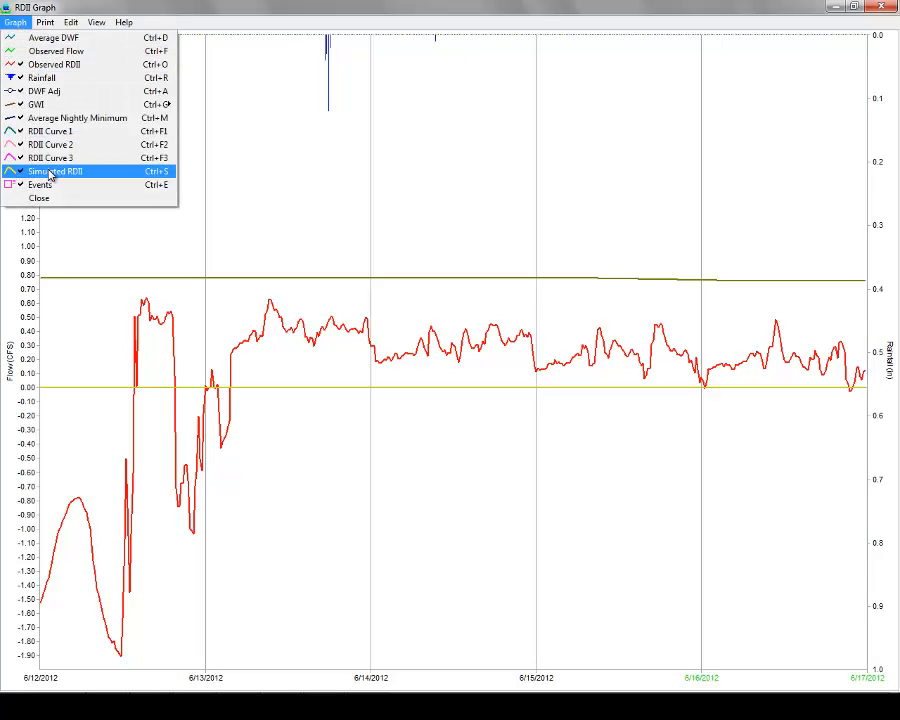
left_click(53, 92)
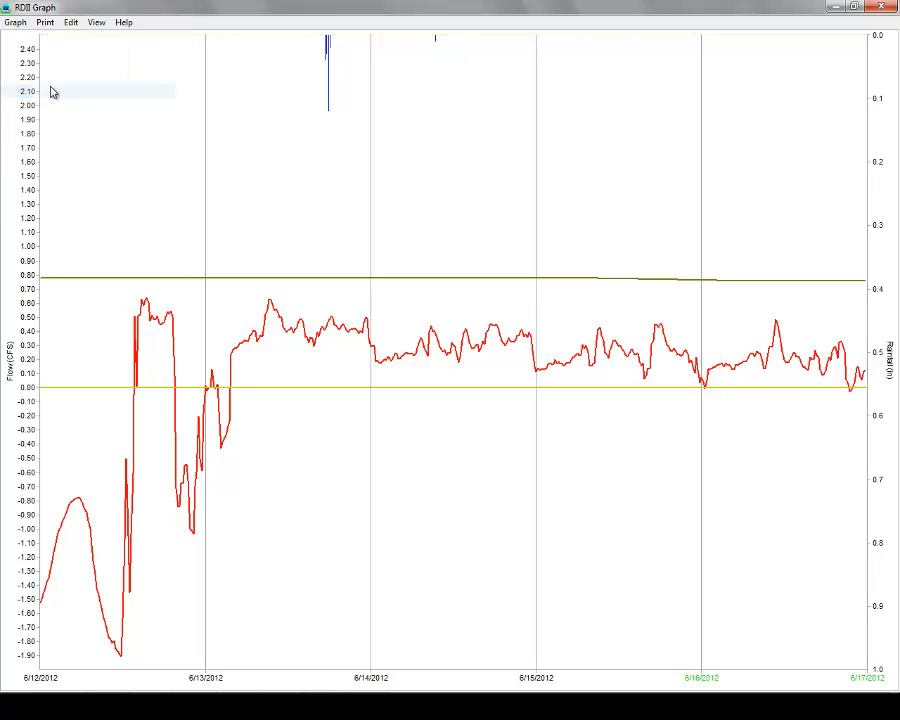
left_click(16, 21)
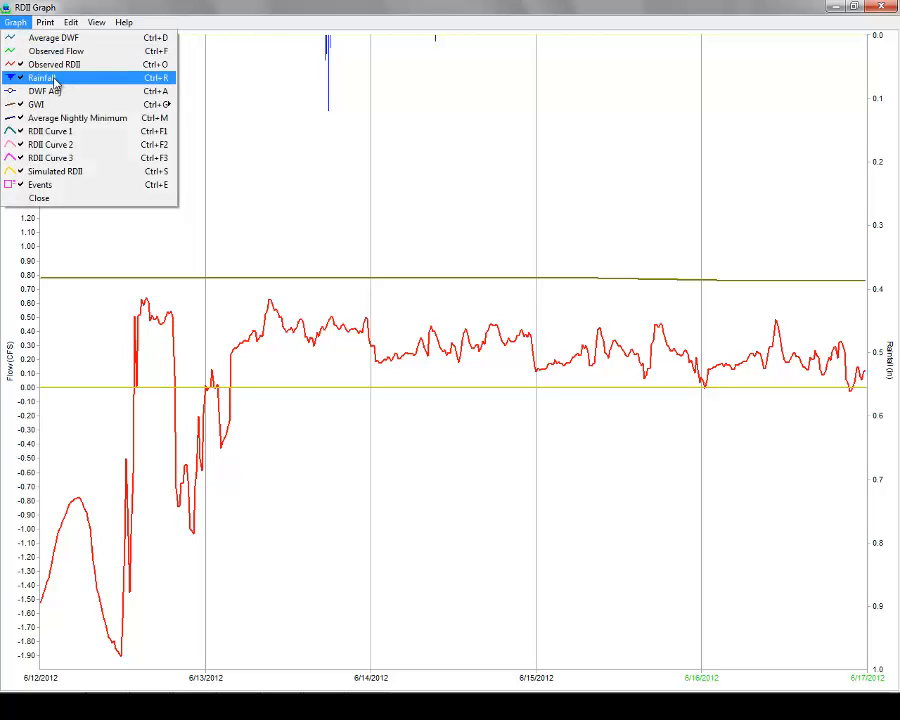
Hide the GWI and Average Nightly Minimum lines and bring up the RDII Event Edit dialog.
mouse_move(170, 104)
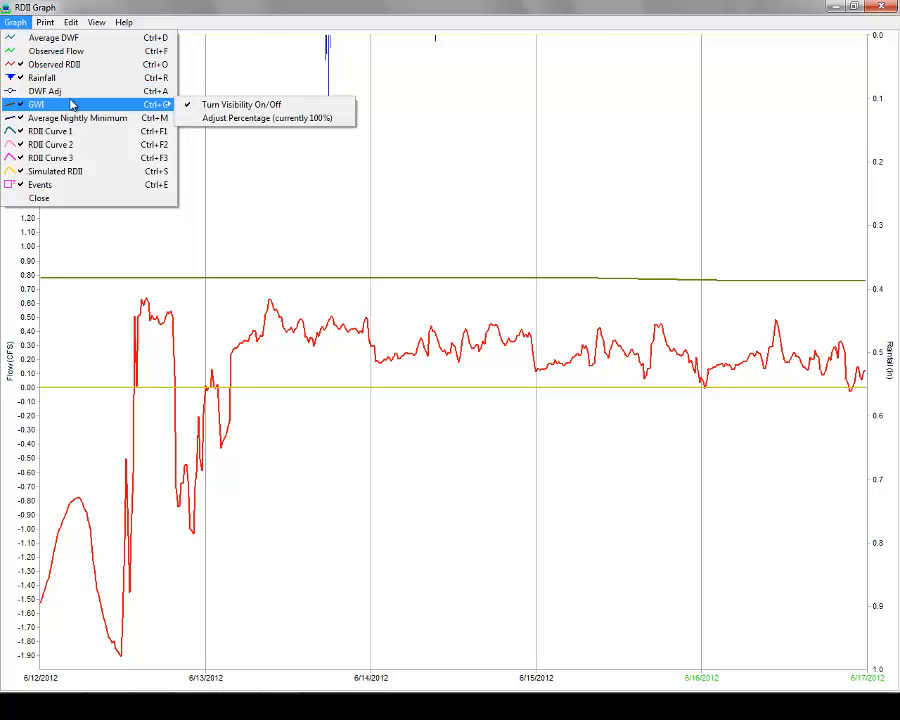
left_click(252, 106)
left_click(16, 24)
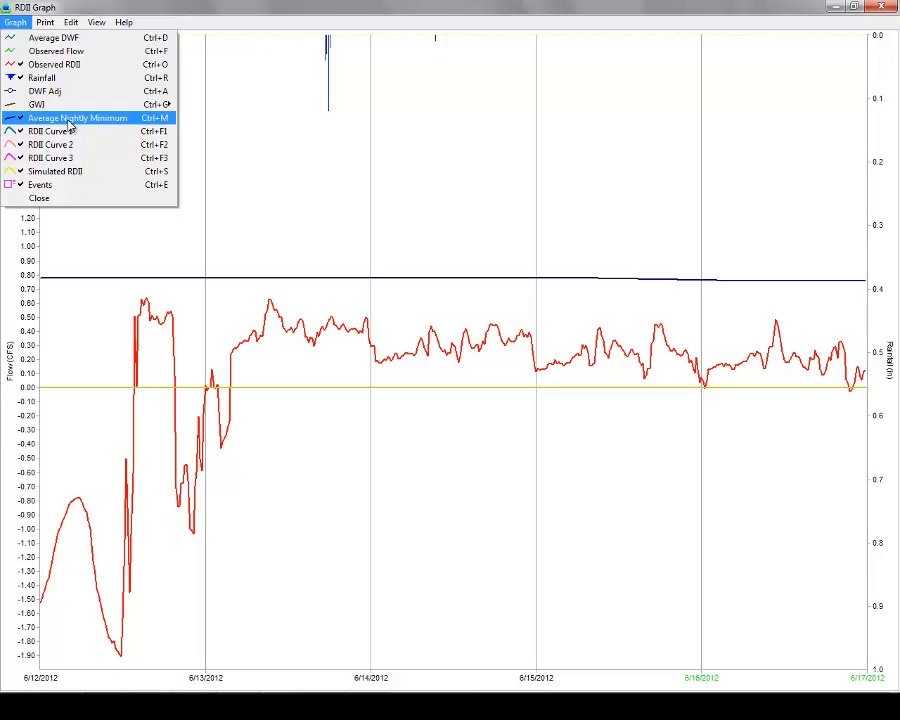
left_click(120, 118)
left_click(18, 24)
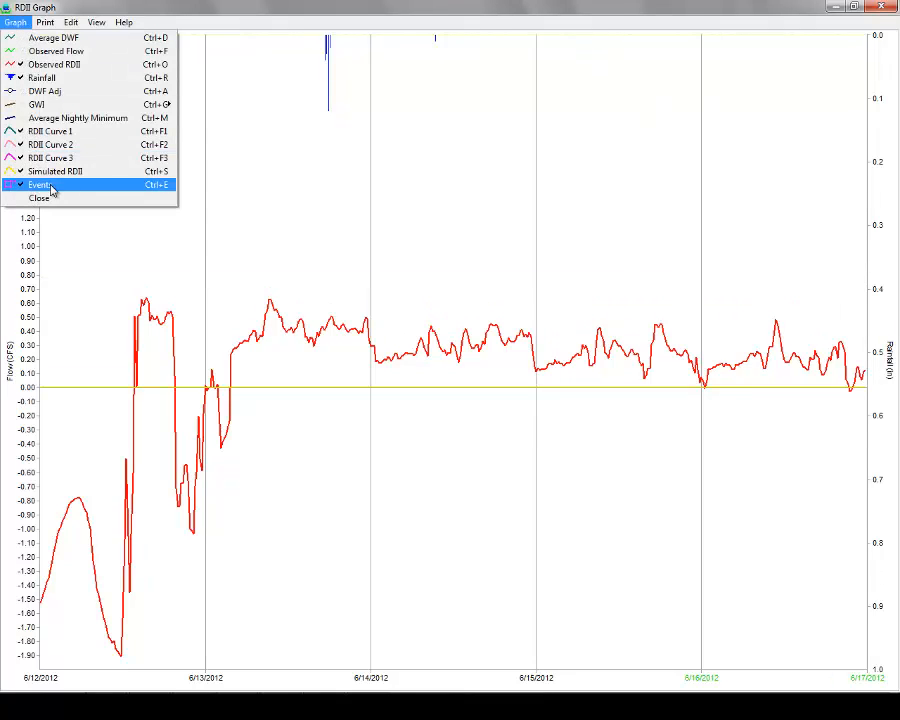
left_click(134, 4)
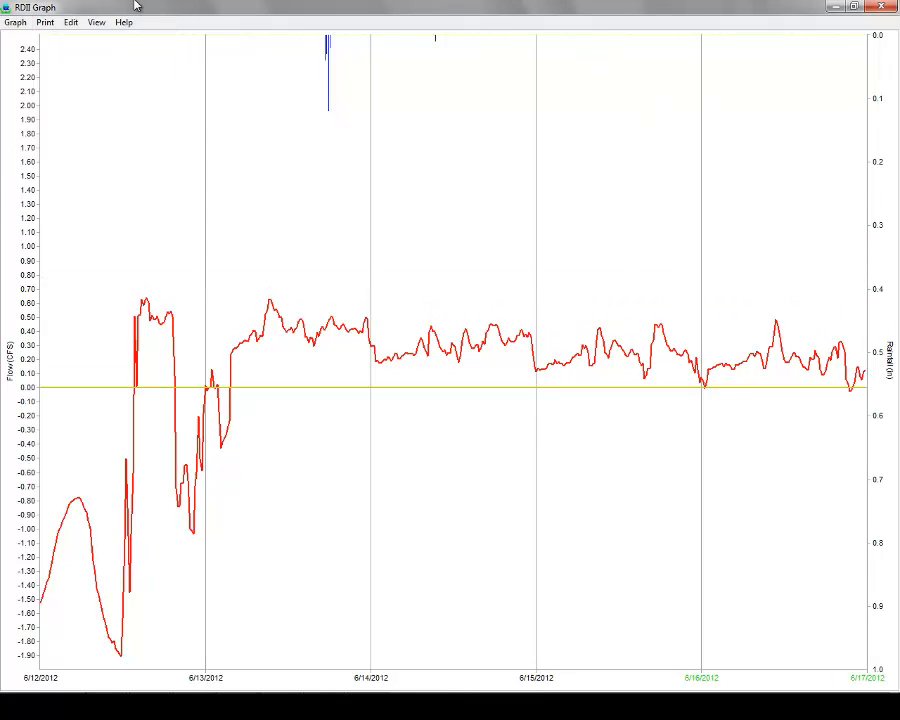
left_click(17, 22)
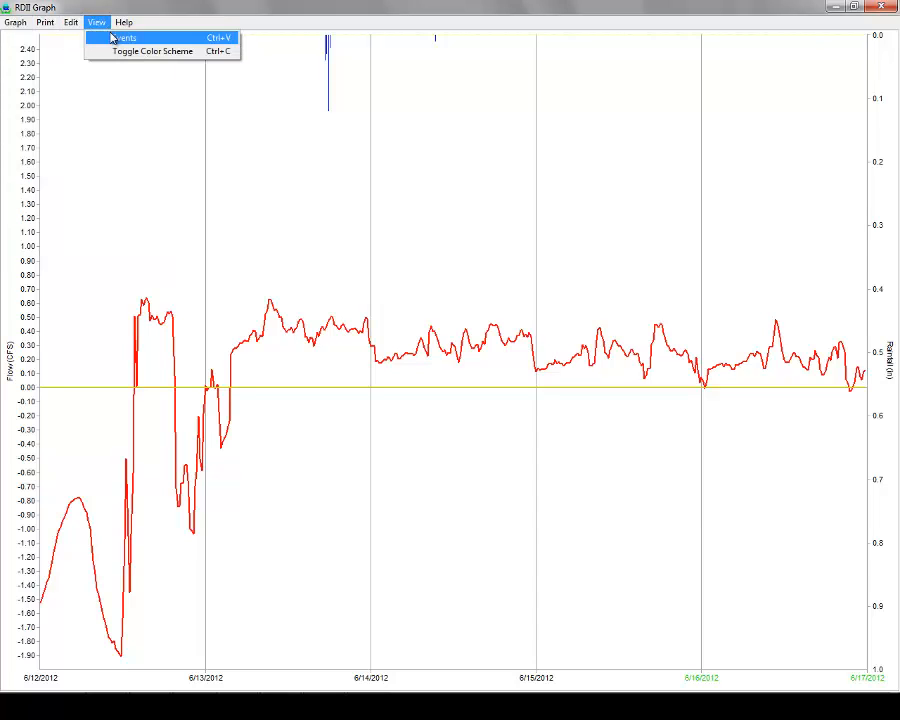
left_click(120, 37)
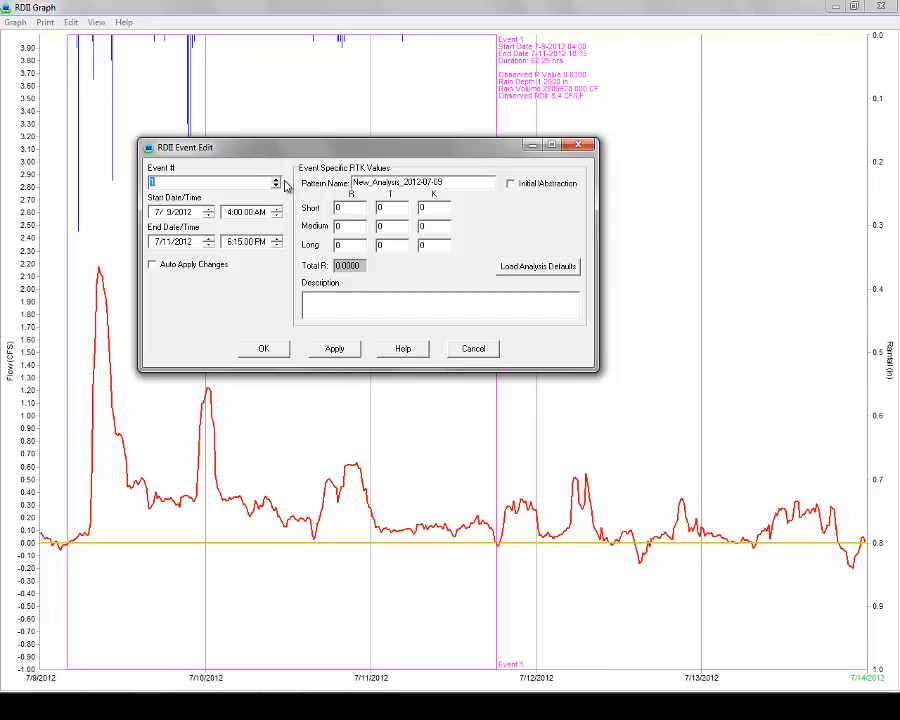
Step the Event # through events 1 to 4 and back to event 1.
left_click(276, 180)
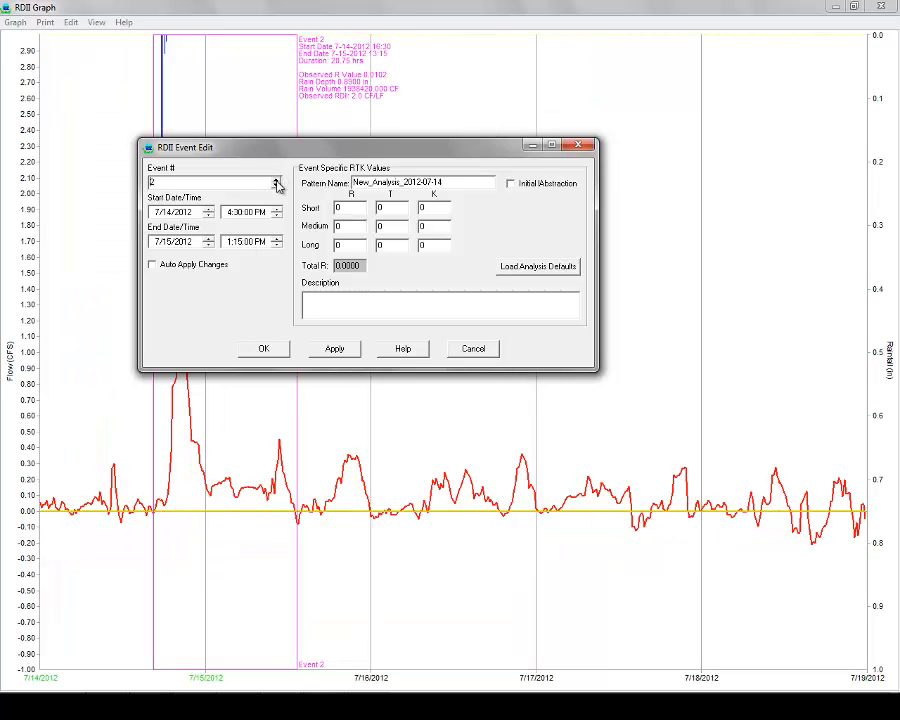
left_click(276, 180)
left_click(276, 180)
left_click(276, 186)
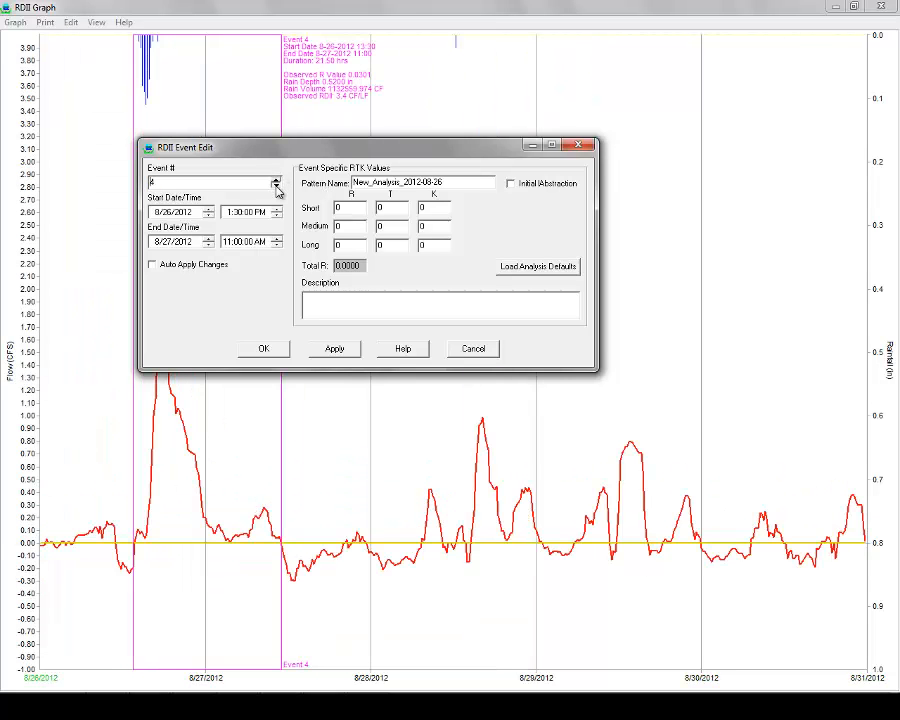
left_click(276, 186)
left_click(276, 186)
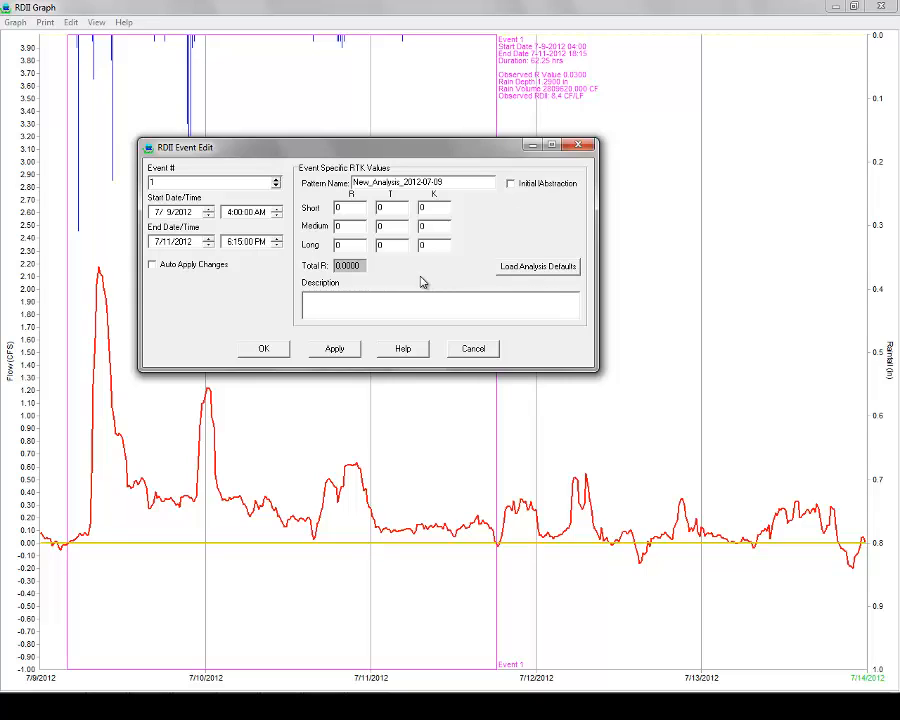
Turn on Auto Apply Changes and nudge event 1's start hour, leaving it at 7/9/2012 4:00 AM.
left_click(154, 266)
left_click(277, 210)
left_click(277, 216)
left_click(277, 210)
left_click(277, 216)
Move the event editor aside and step through events 2, 3 and 4 (ending 8/27/2012 11:00 AM).
left_click_drag(388, 158, 548, 167)
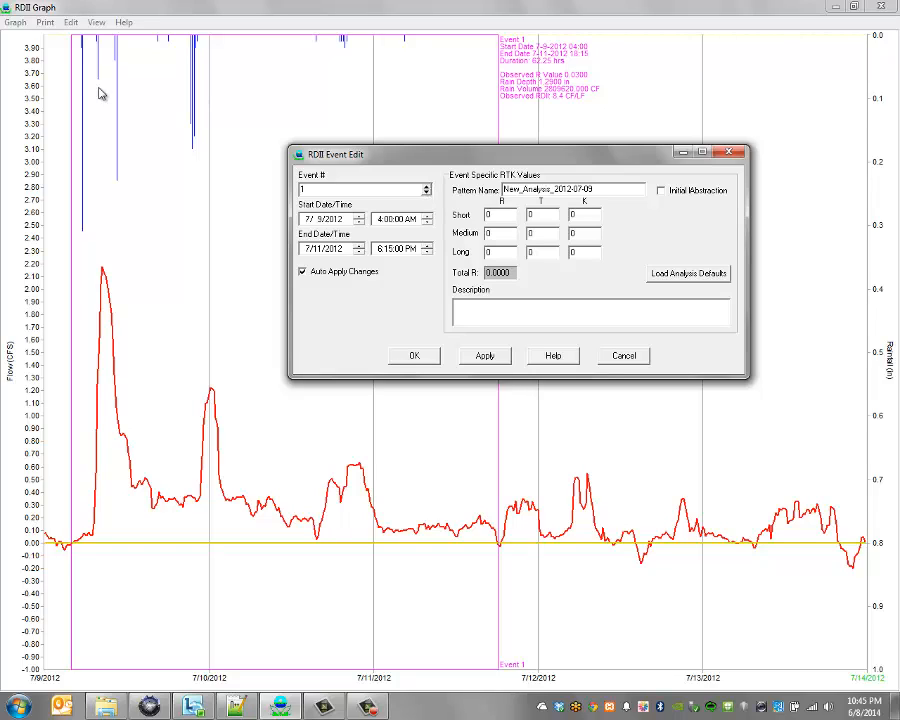
left_click(426, 187)
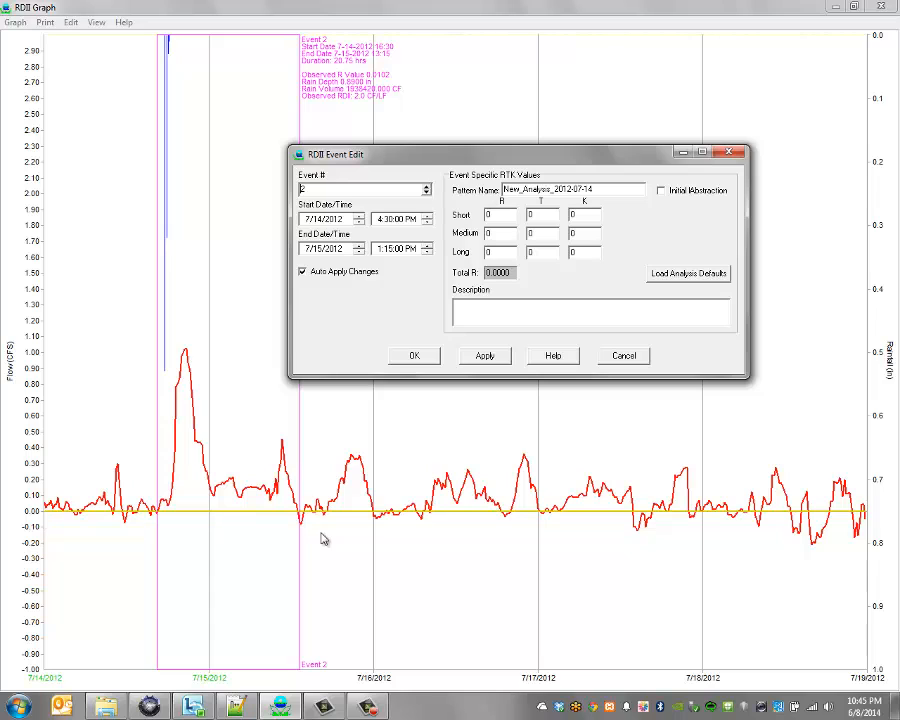
left_click(426, 187)
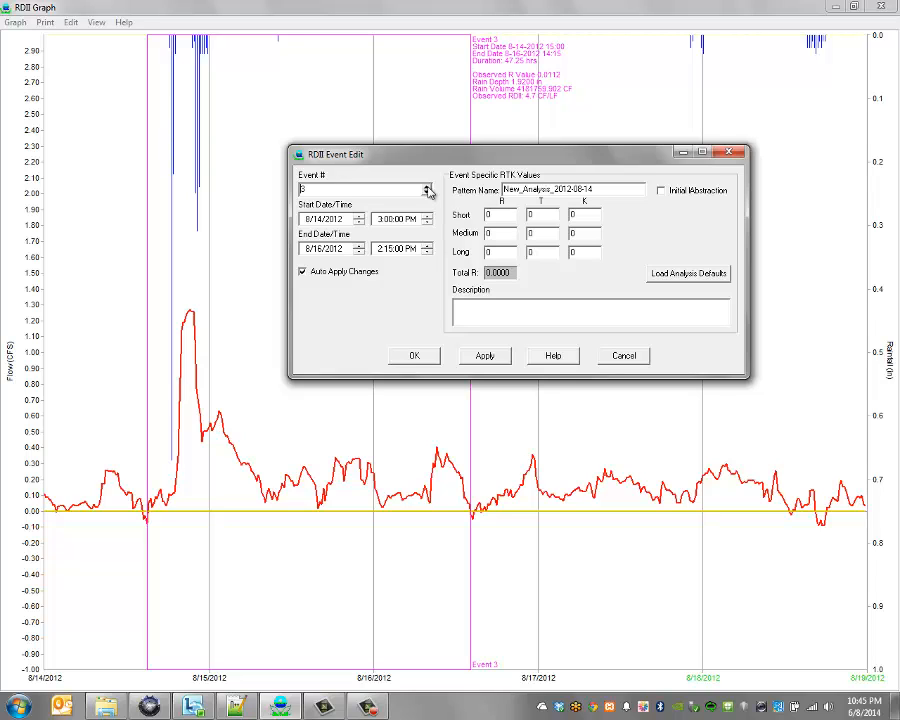
left_click(426, 187)
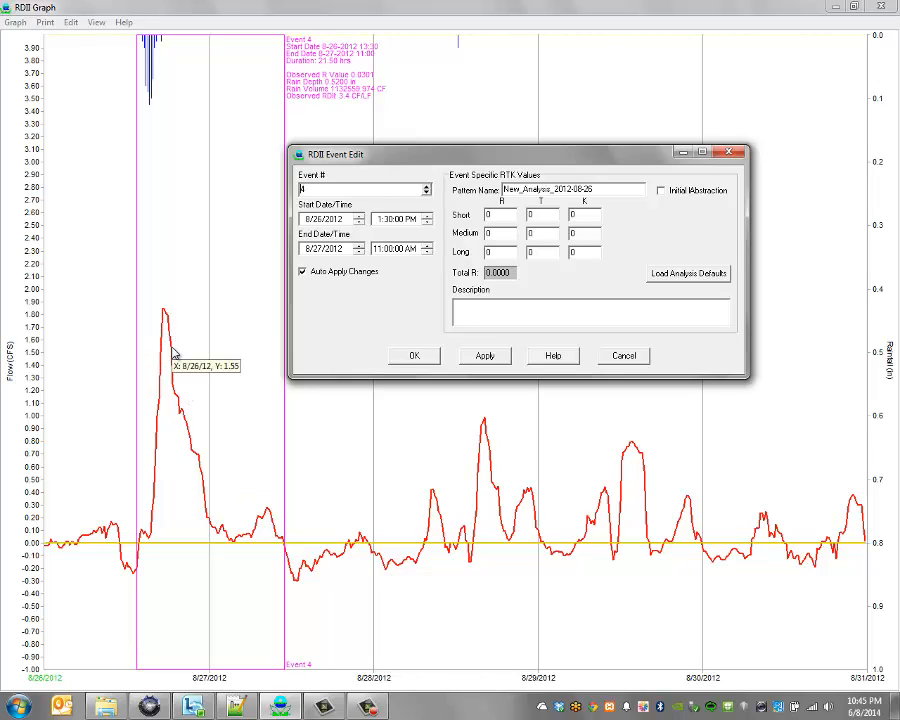
Cancel the event editor and re-check Average DWF and Observed Flow in the Graph menu.
left_click(615, 358)
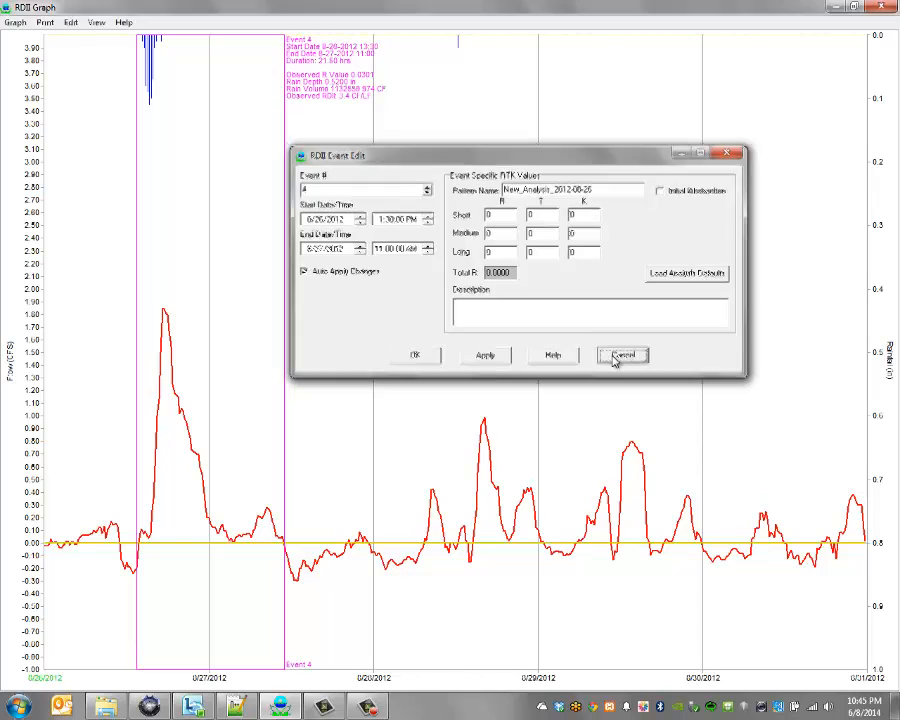
left_click(15, 22)
left_click(24, 36)
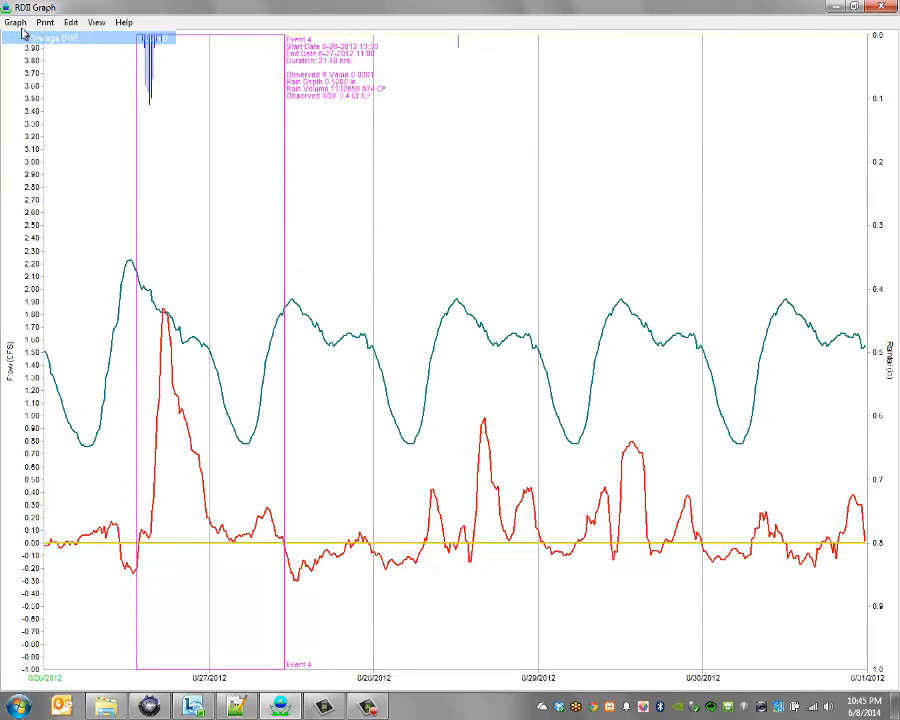
left_click(15, 22)
left_click(24, 52)
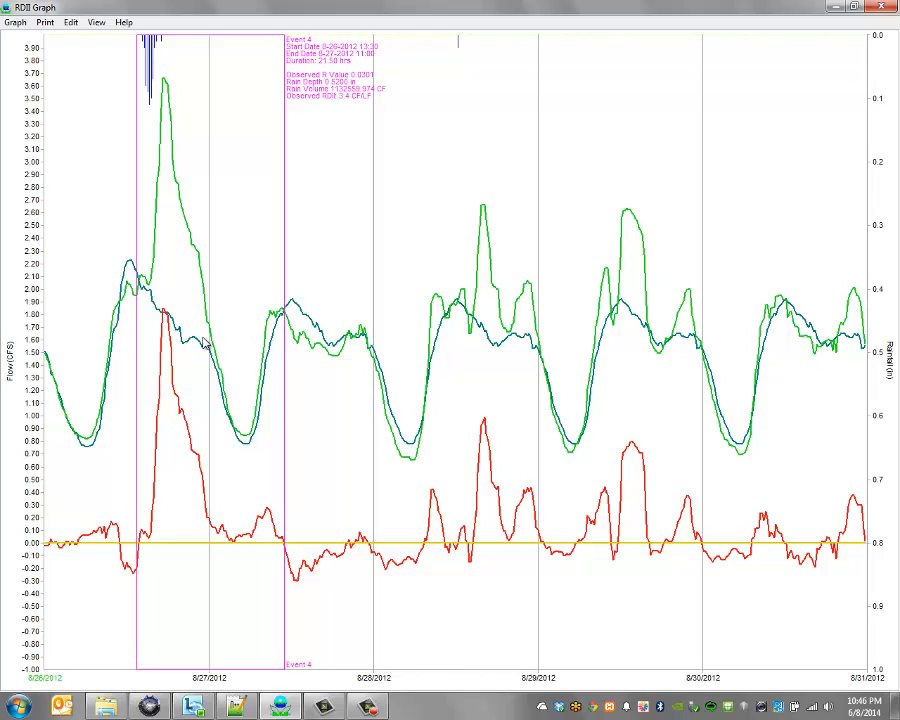
Reopen the RDII Event Edit dialog on Event 1, 7/9/2012 4:00 AM to 7/11/2012 6:15 PM.
left_click(15, 23)
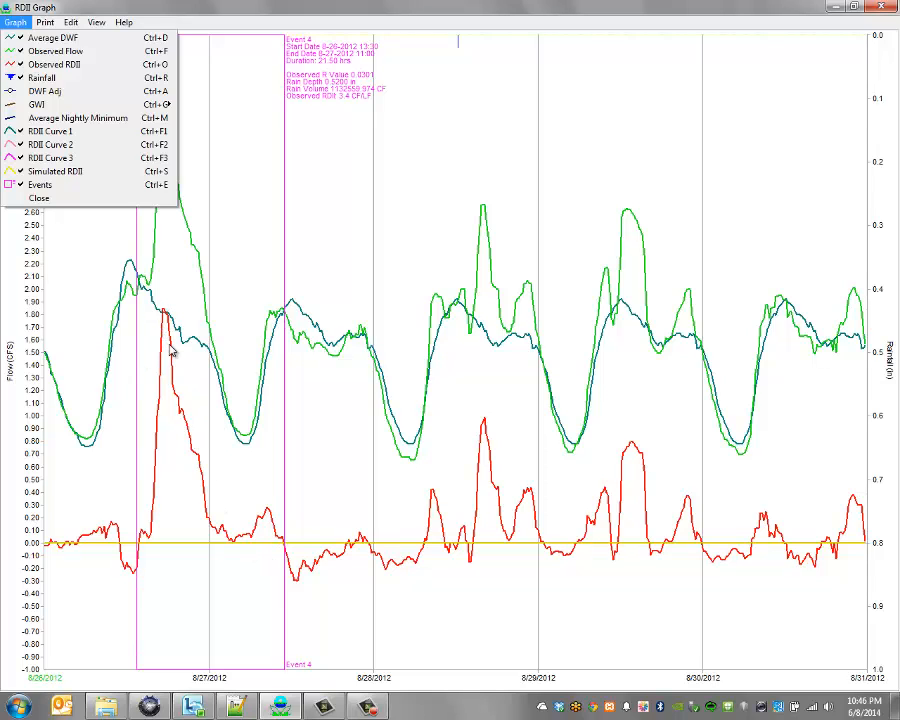
mouse_move(96, 22)
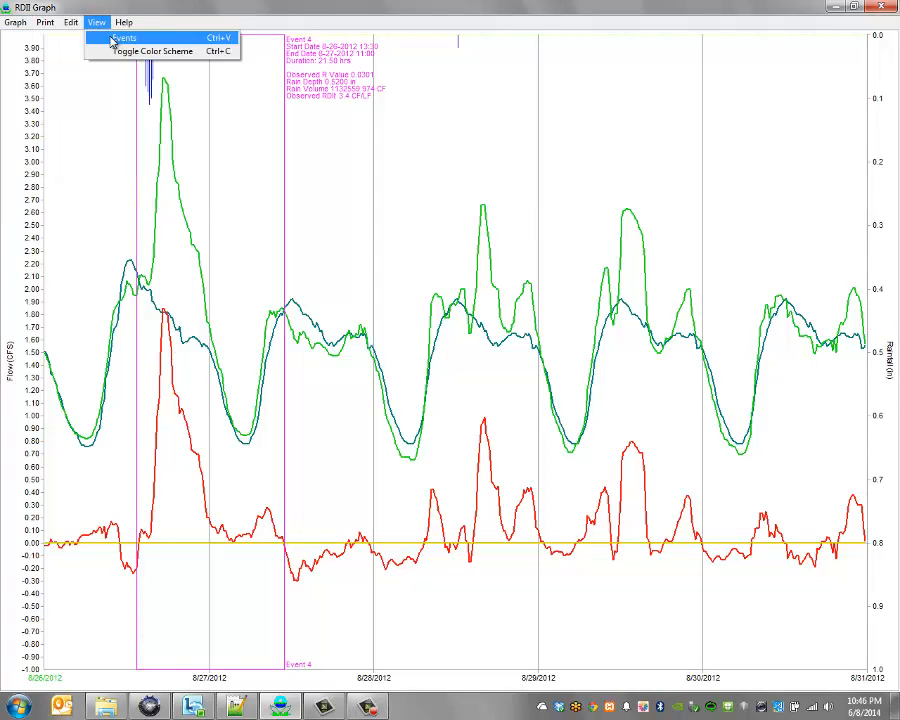
left_click(121, 38)
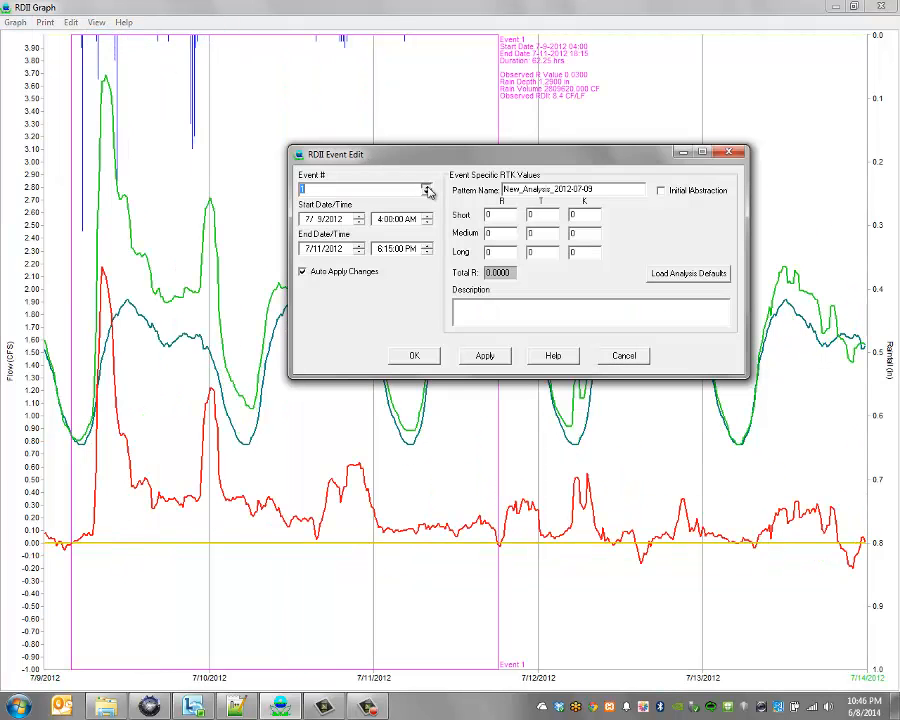
Select event 4 and enter RTK values: short 0.025/2/4, medium 0.008/2/8, long 0.008/44/16.
left_click(427, 188)
left_click(427, 188)
left_click(427, 188)
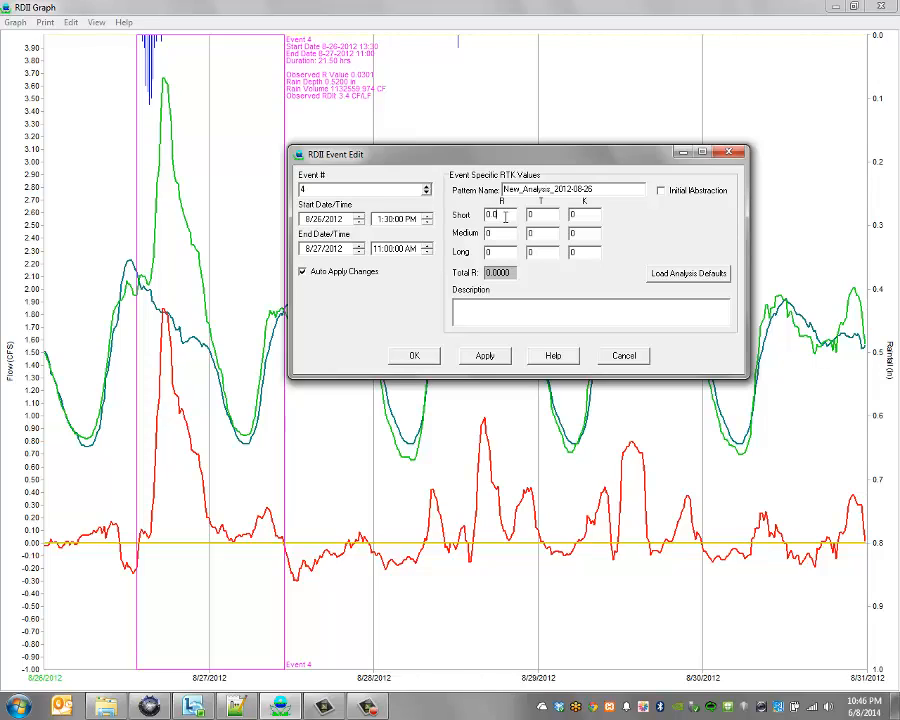
type("2")
type("2")
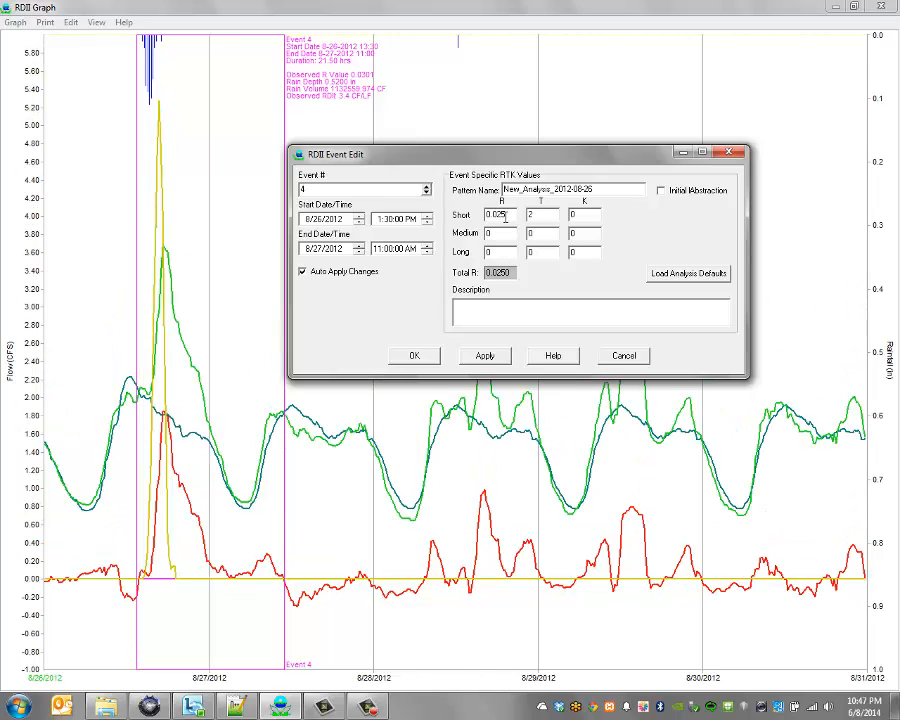
type("4")
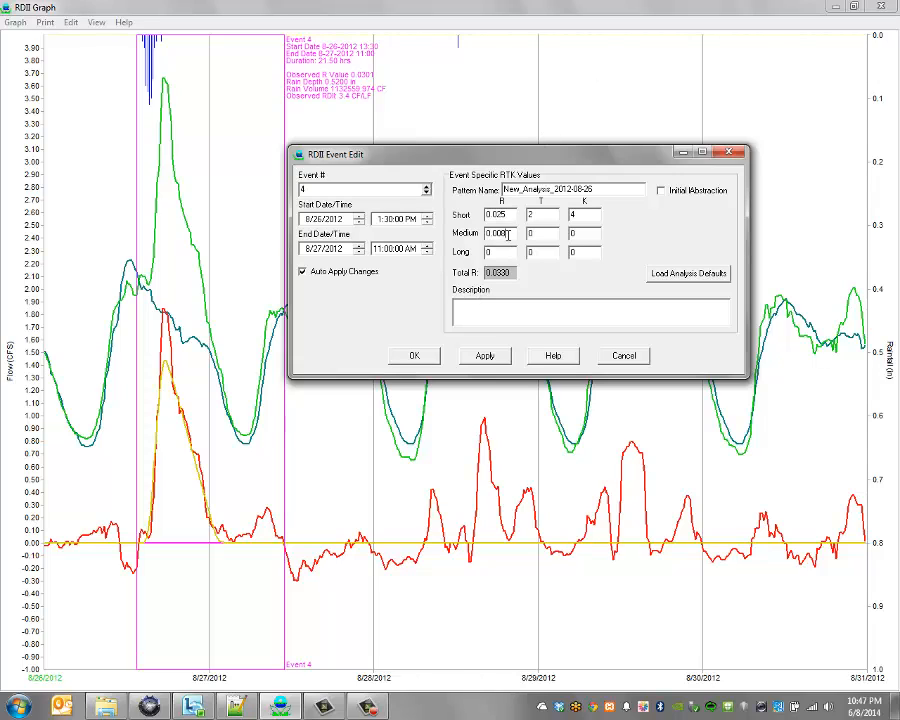
left_click(577, 236)
key("Tab")
type("2")
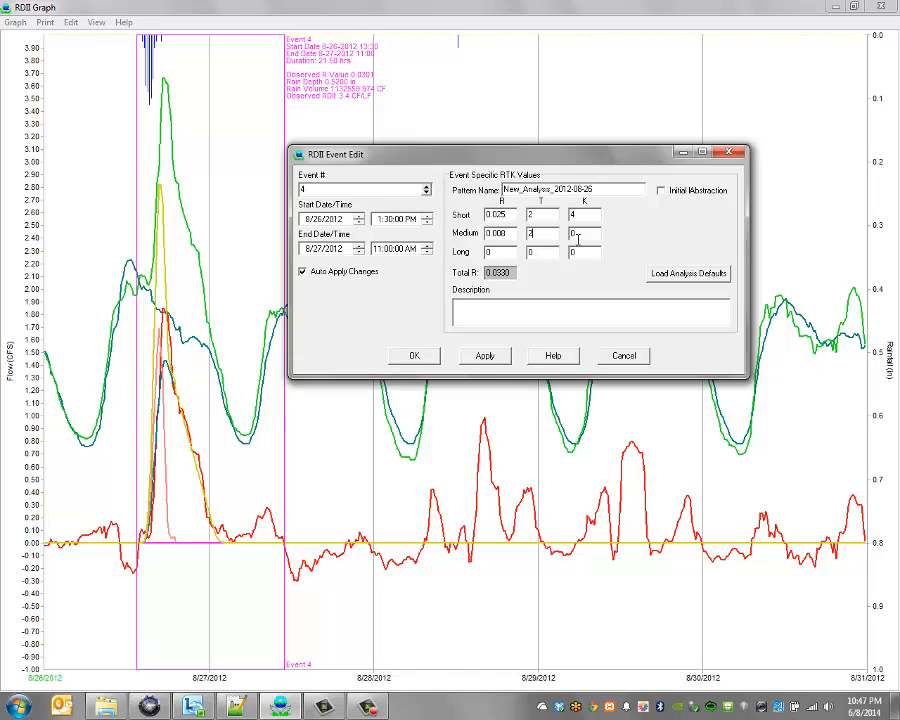
key("Tab")
type("0.008")
key("Tab")
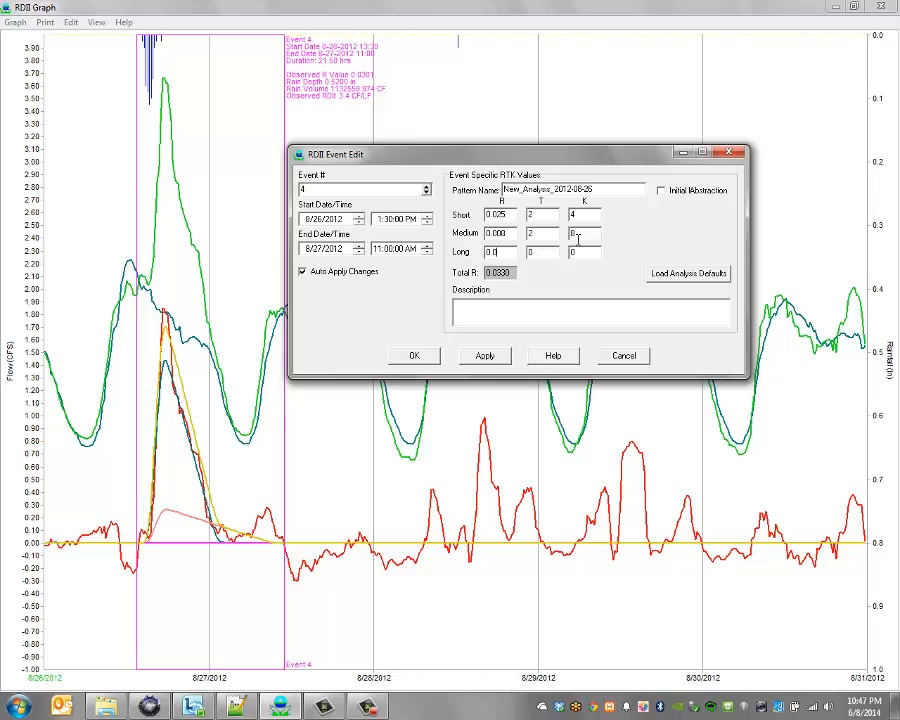
type("44")
key("Tab")
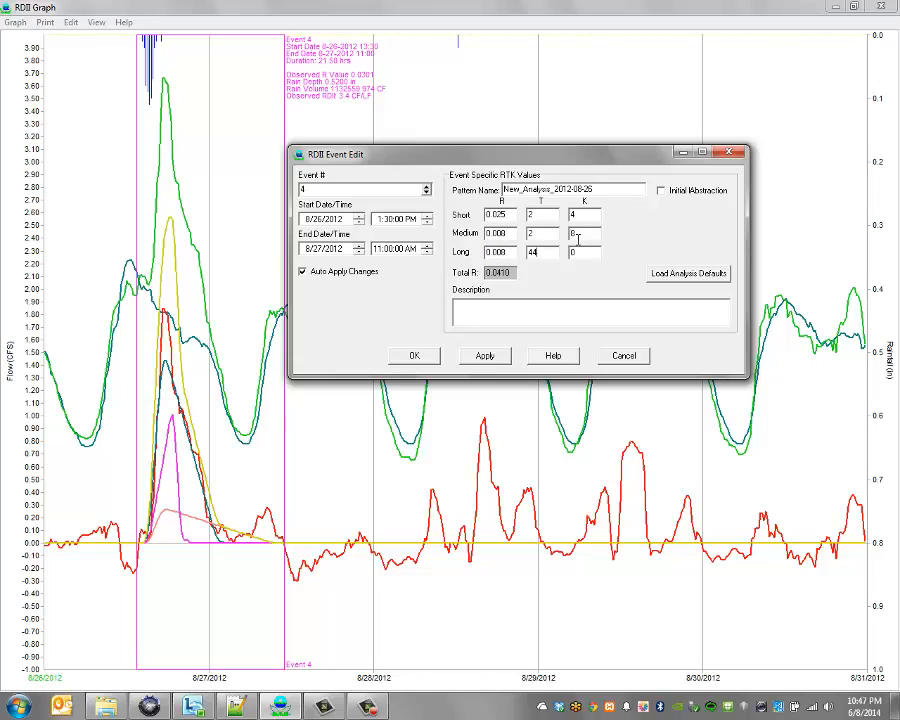
type("16")
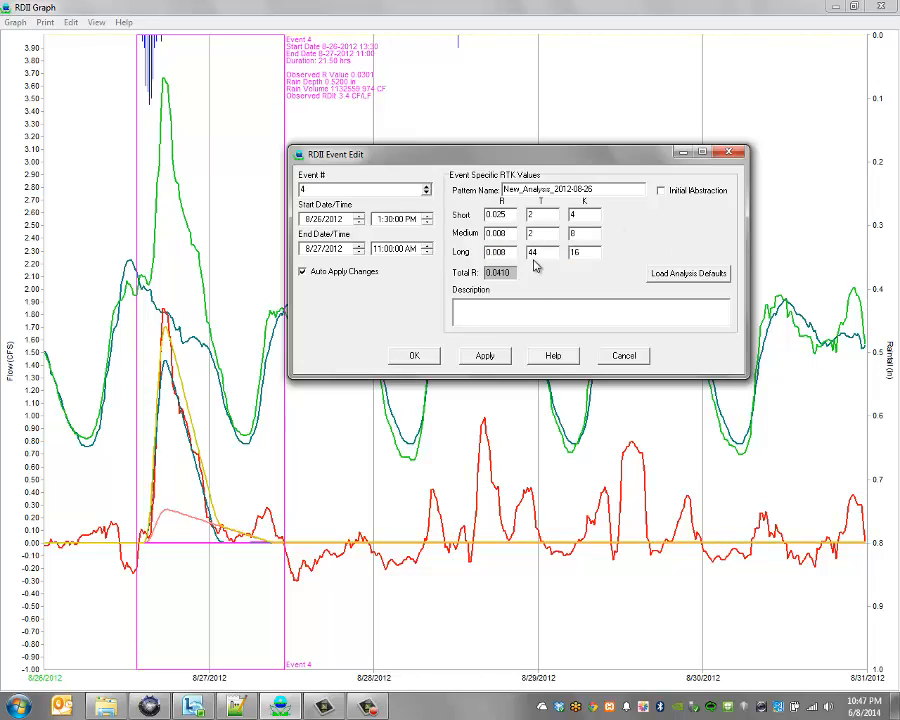
Correct Long T from 44 to 4, keeping Short R at 0.025 and Short T at 2.
left_click(545, 253)
key("BackSpace")
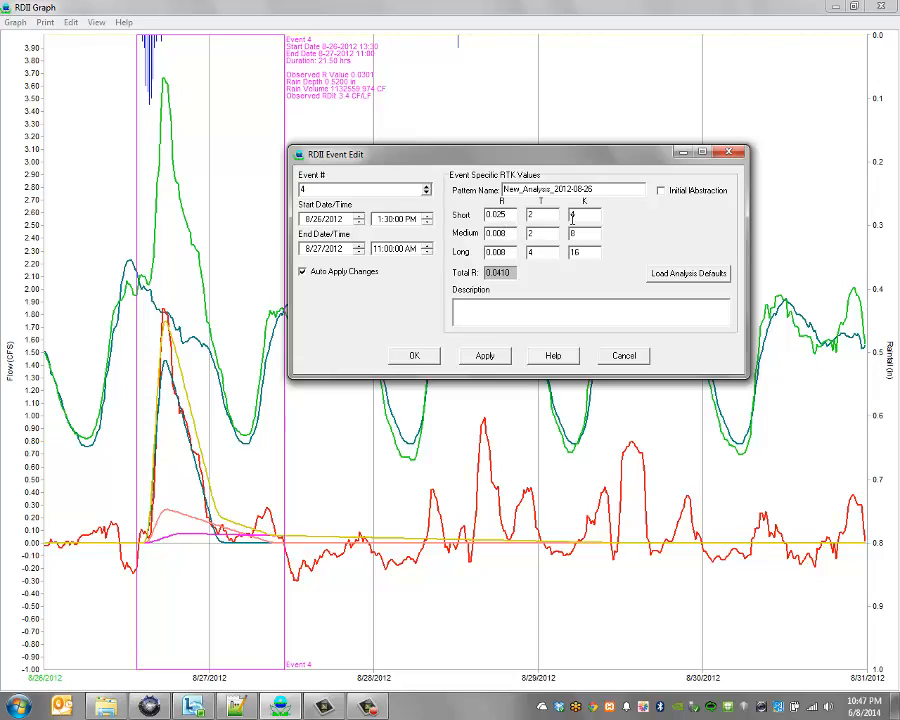
key("BackSpace")
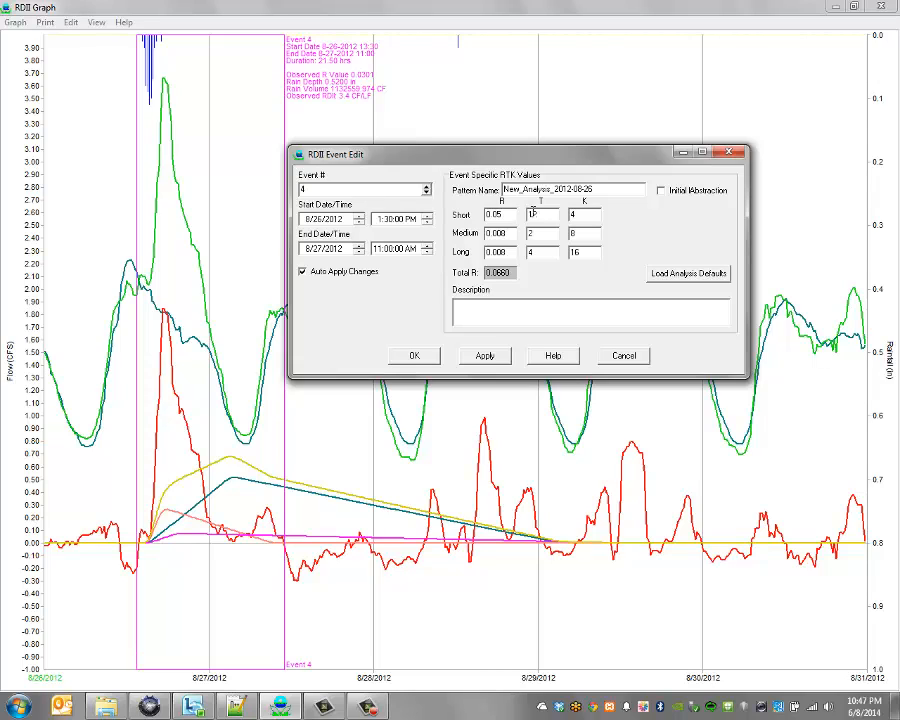
key("BackSpace")
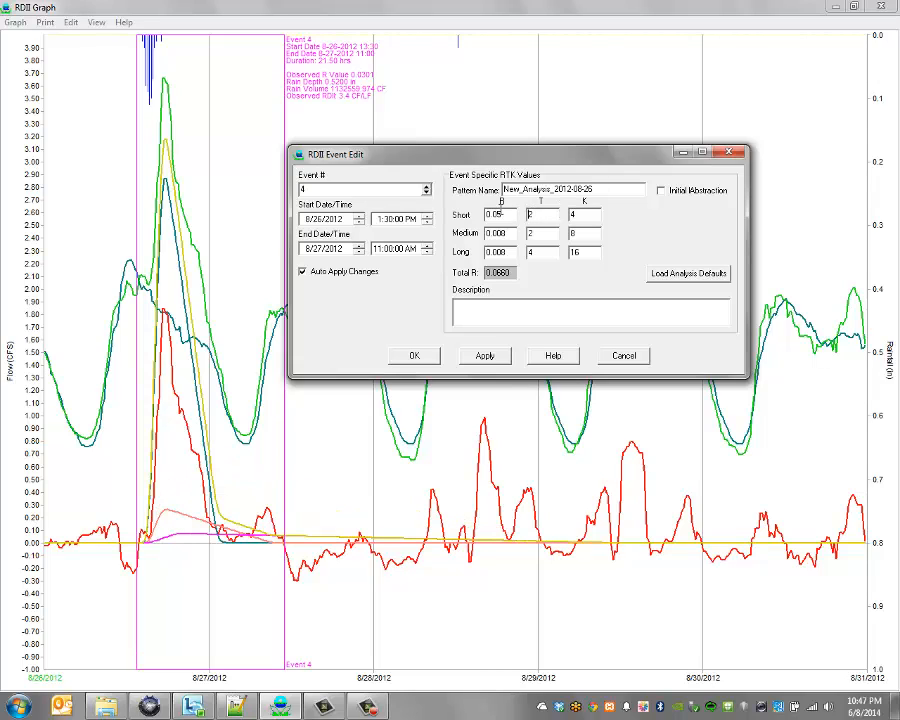
type("2")
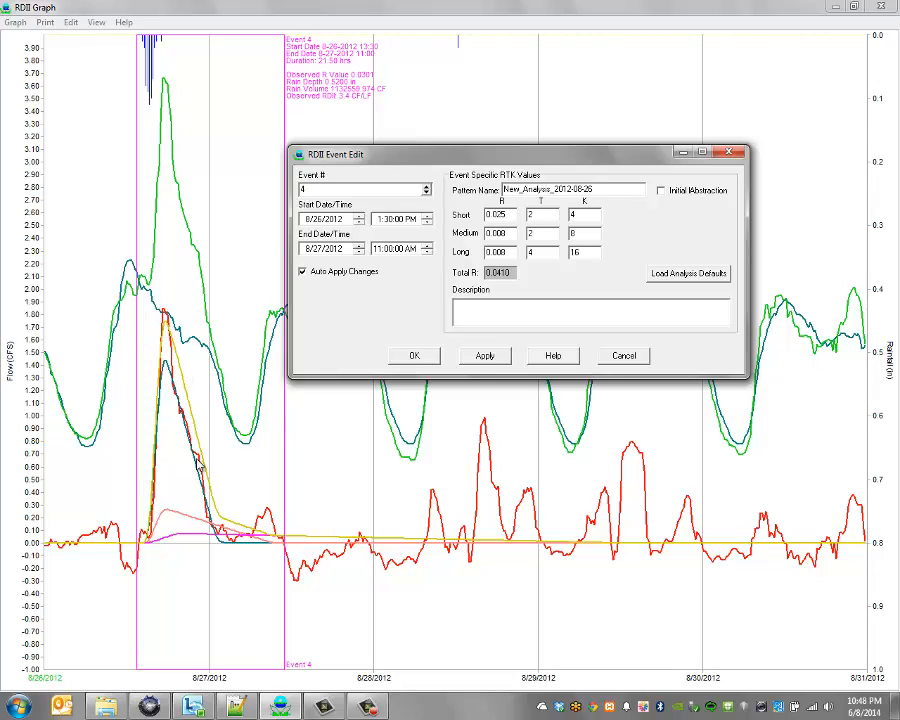
Apply event 4's edited RTK values to the graph and close the event editor.
mouse_move(210, 497)
left_click(476, 360)
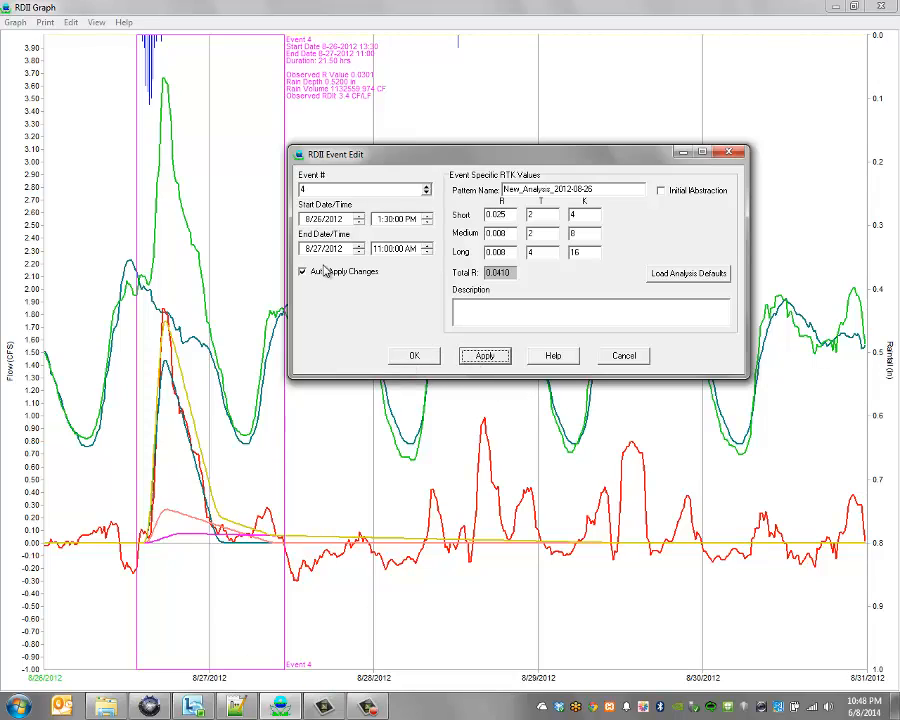
left_click(413, 356)
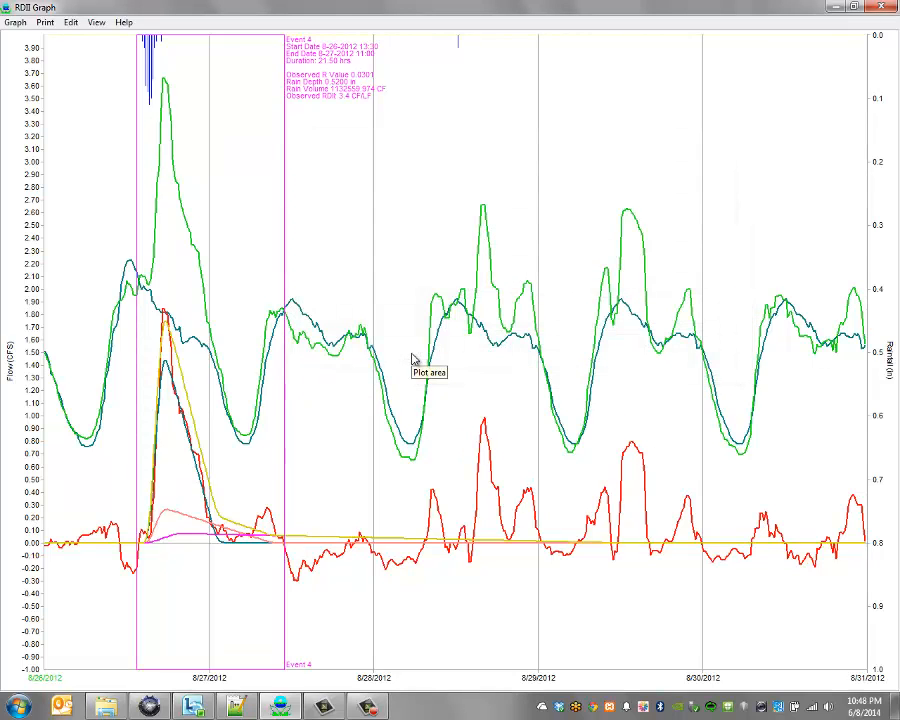
Close the RDII graph and confirm event 4's stored RTK values in the RDII Event Table.
left_click(882, 6)
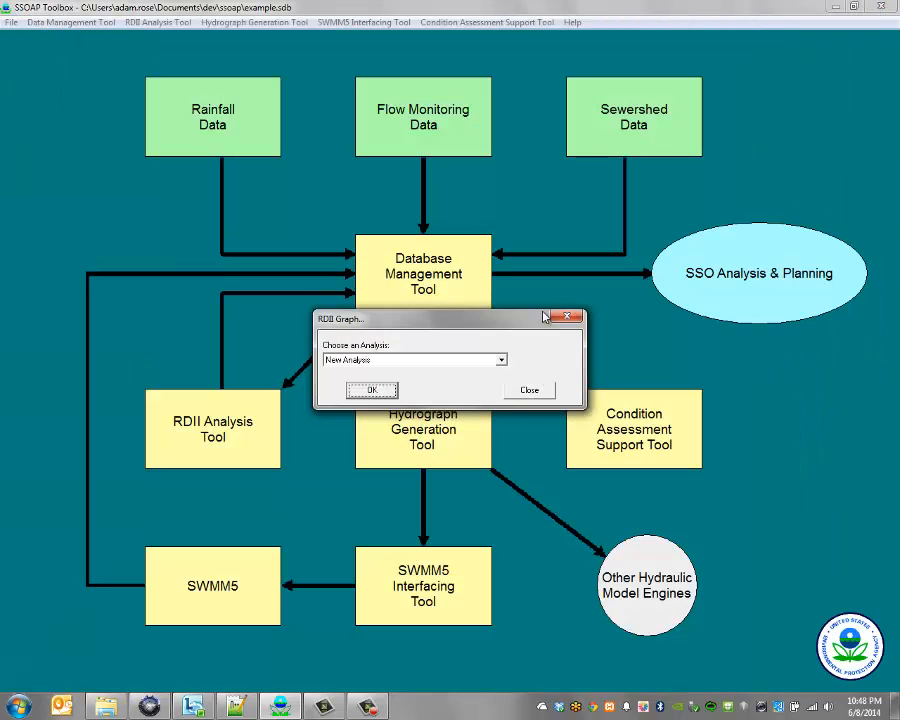
left_click(533, 396)
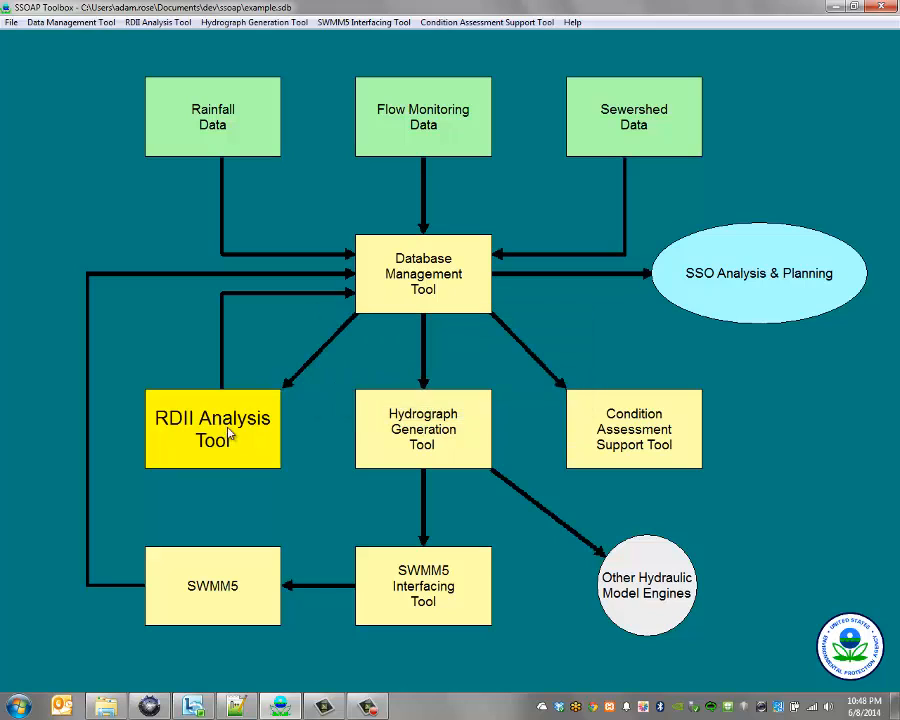
left_click(245, 434)
mouse_move(305, 398)
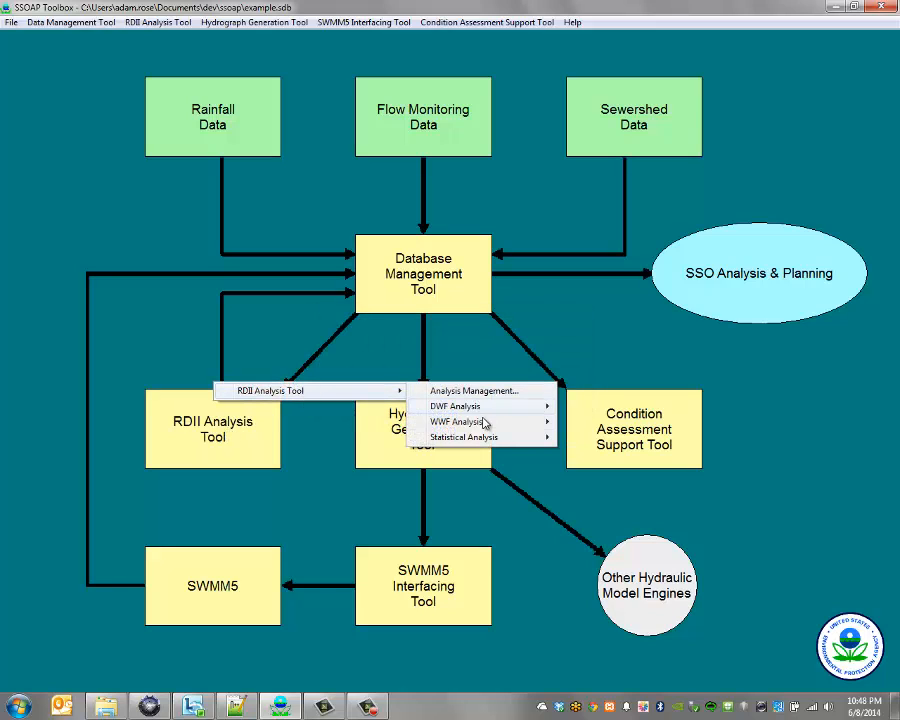
mouse_move(484, 422)
left_click(612, 437)
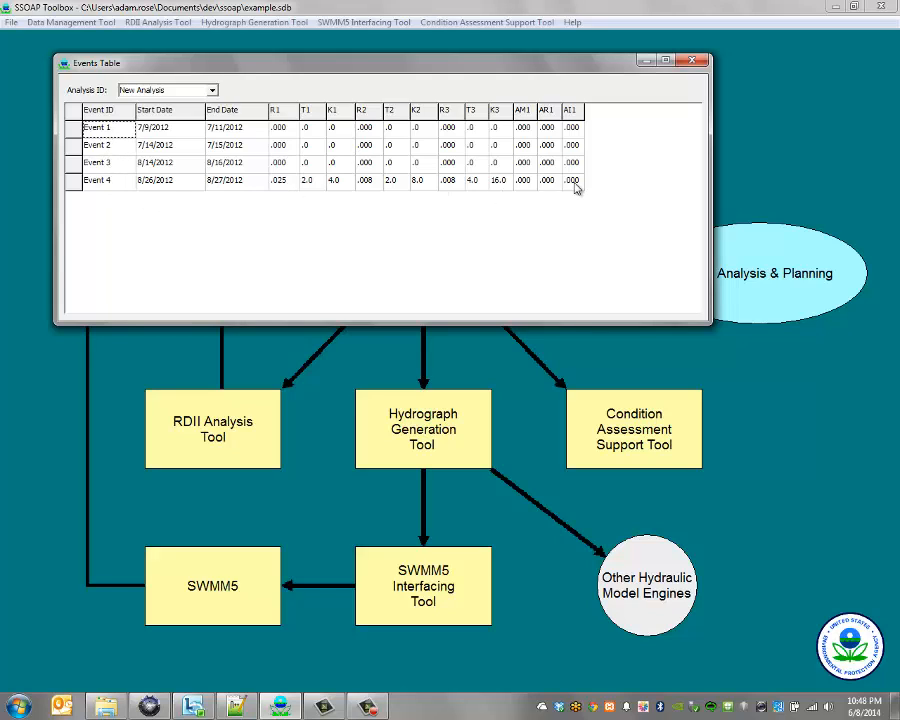
left_click(215, 93)
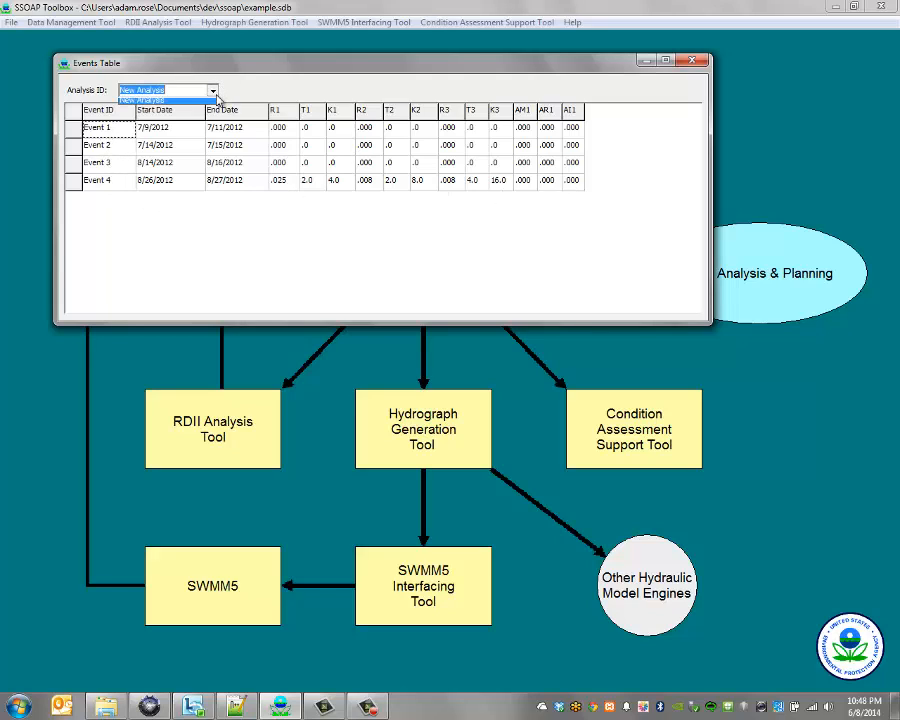
left_click(216, 94)
Close the events table and open the RDII Event Statistics summary for event 1.
left_click(692, 61)
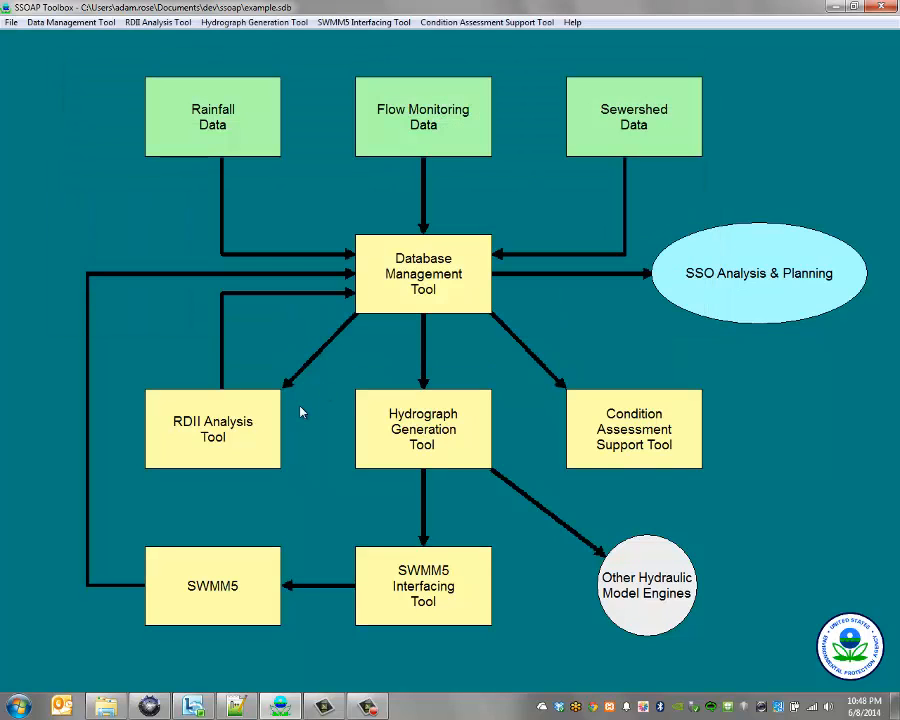
left_click(208, 419)
mouse_move(342, 392)
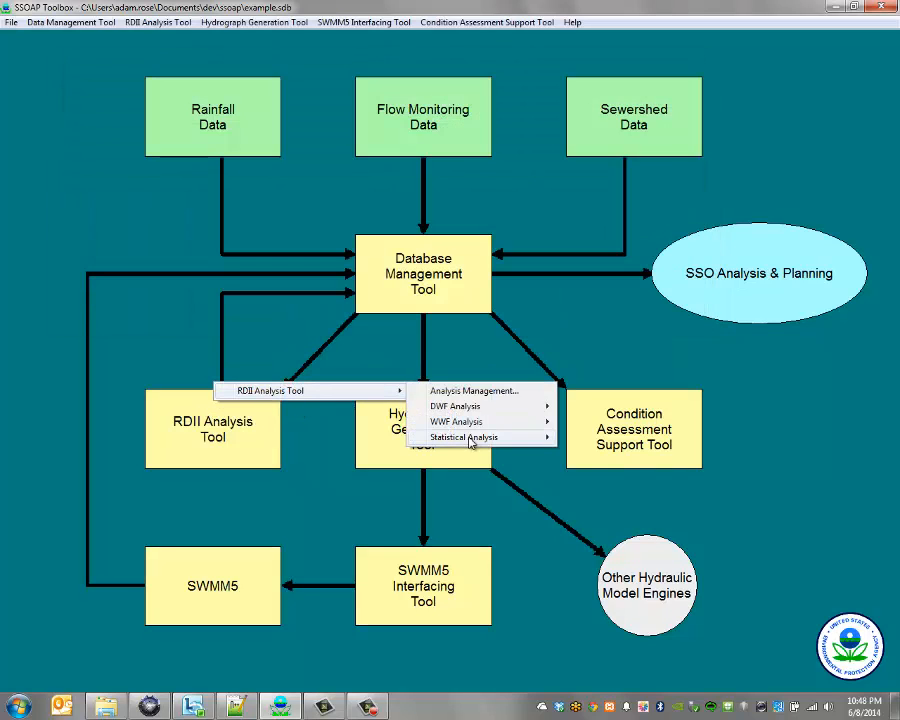
mouse_move(511, 423)
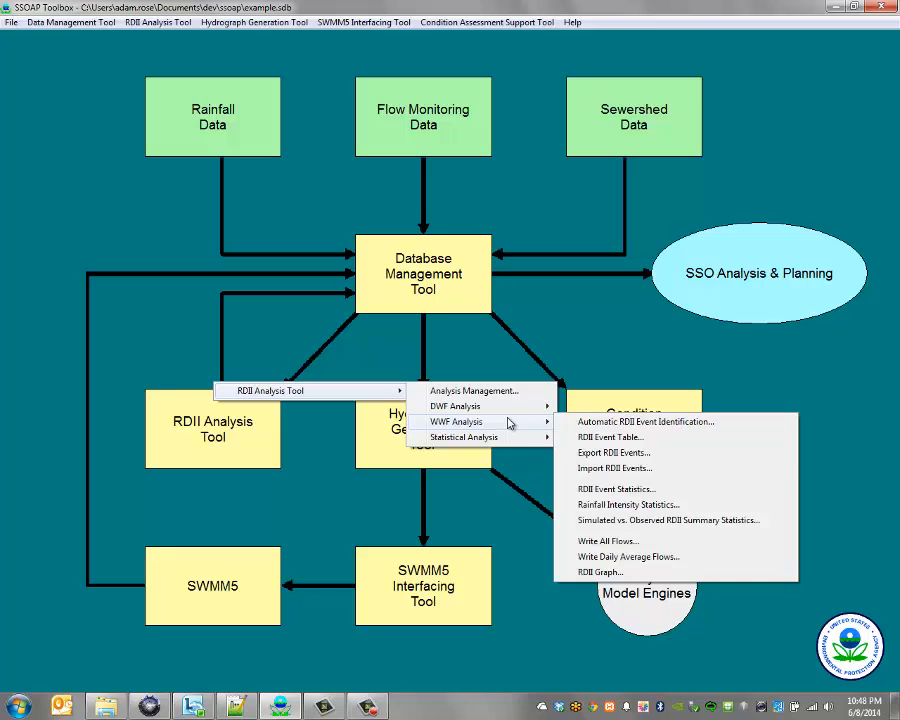
left_click(613, 489)
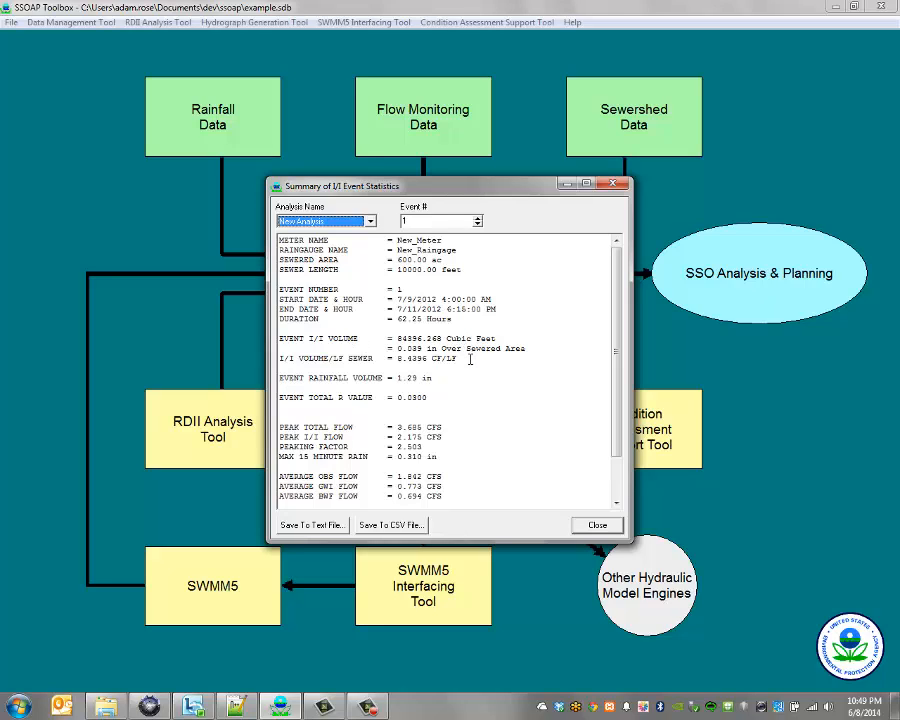
Highlight the I/I volume per foot of sewer and the 0.039 in over sewered area values.
left_click_drag(466, 358, 279, 361)
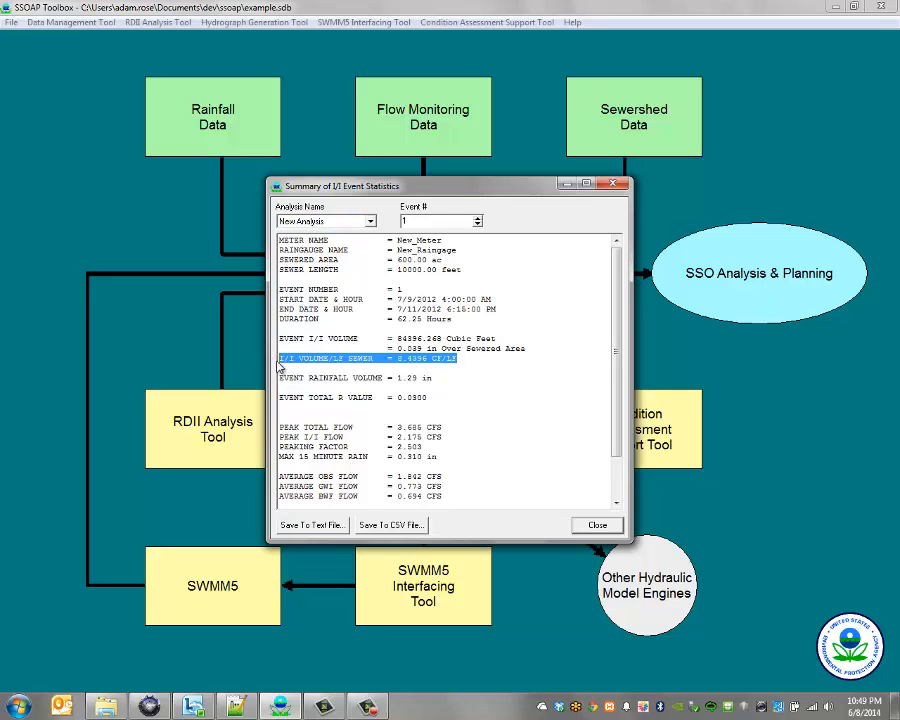
left_click_drag(526, 348, 397, 349)
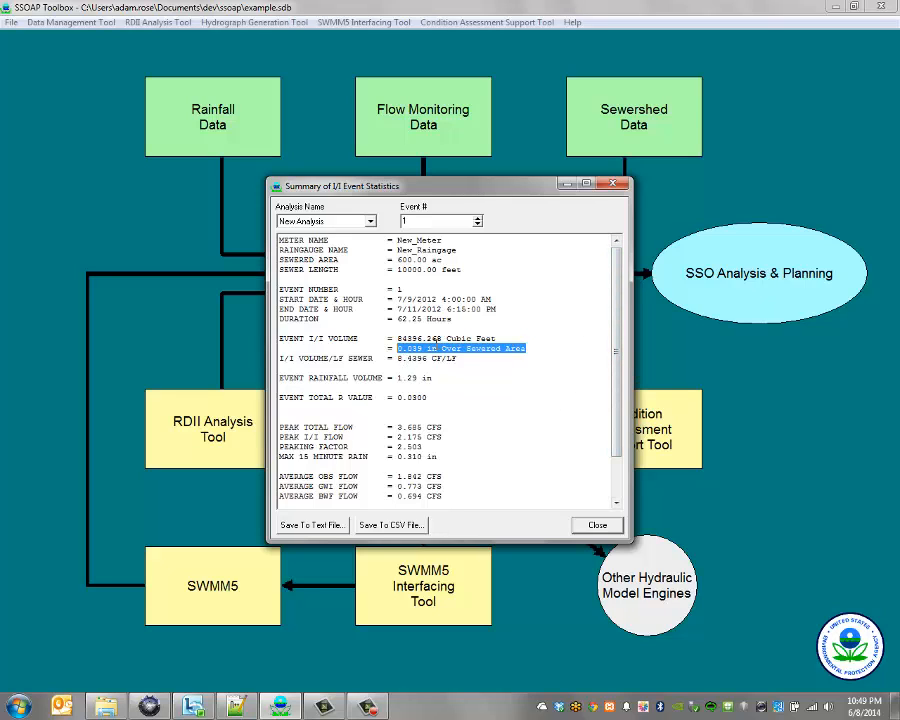
double_click(433, 348)
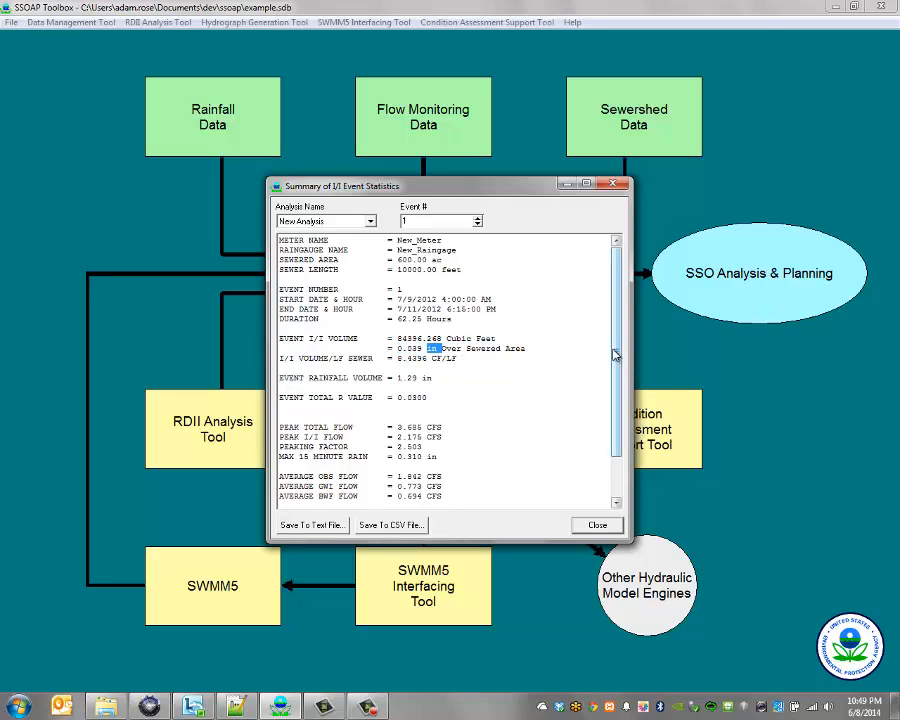
scroll(616, 354, "down", 2)
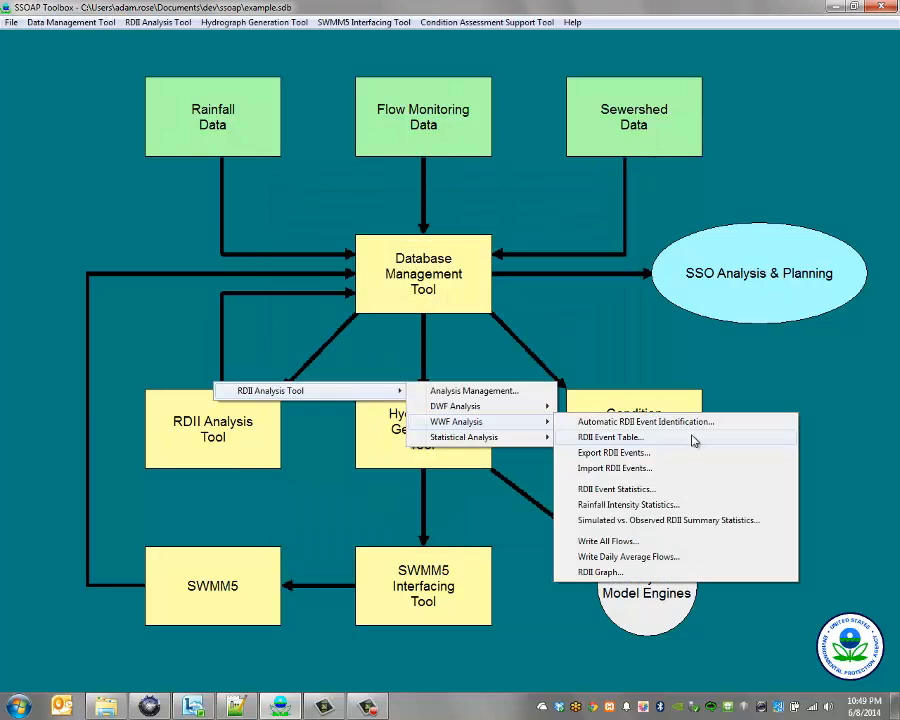
Open the Simulated vs. Observed RDII summary statistics and step to event 4.
left_click(685, 519)
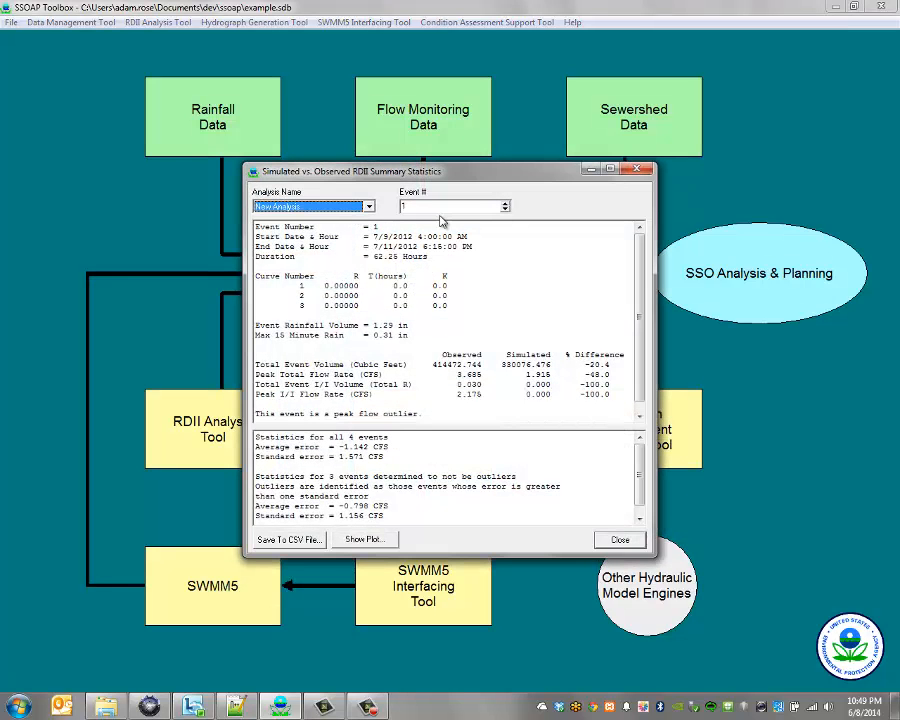
left_click(505, 204)
left_click(505, 204)
left_click(505, 204)
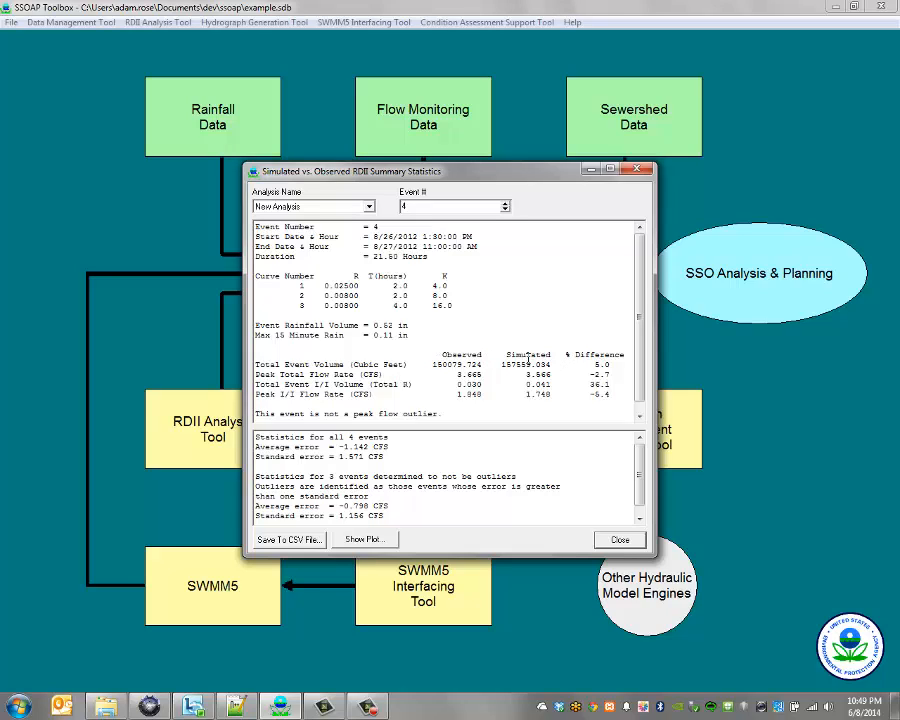
Highlight the comparison rows, including Peak Total Flow Rate and Total Event I/I Volume.
left_click_drag(509, 355, 543, 384)
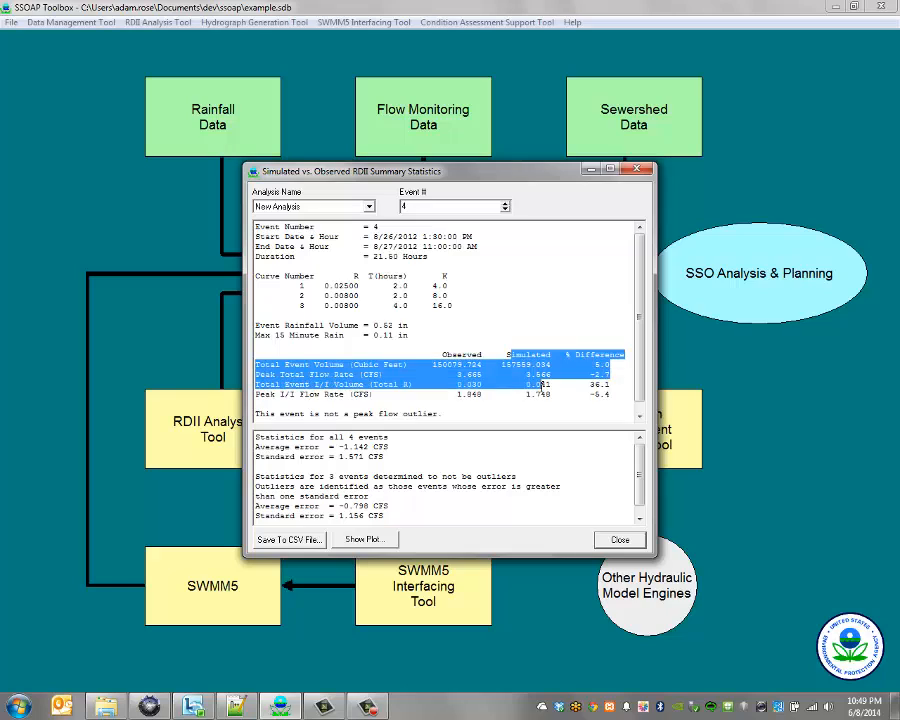
left_click(538, 378)
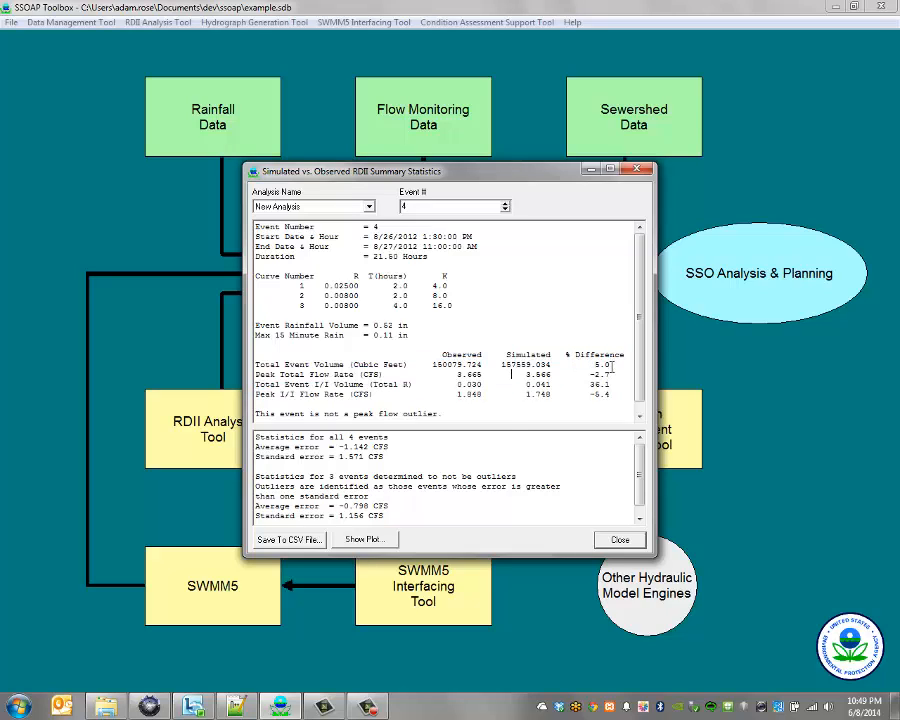
left_click_drag(608, 374, 250, 375)
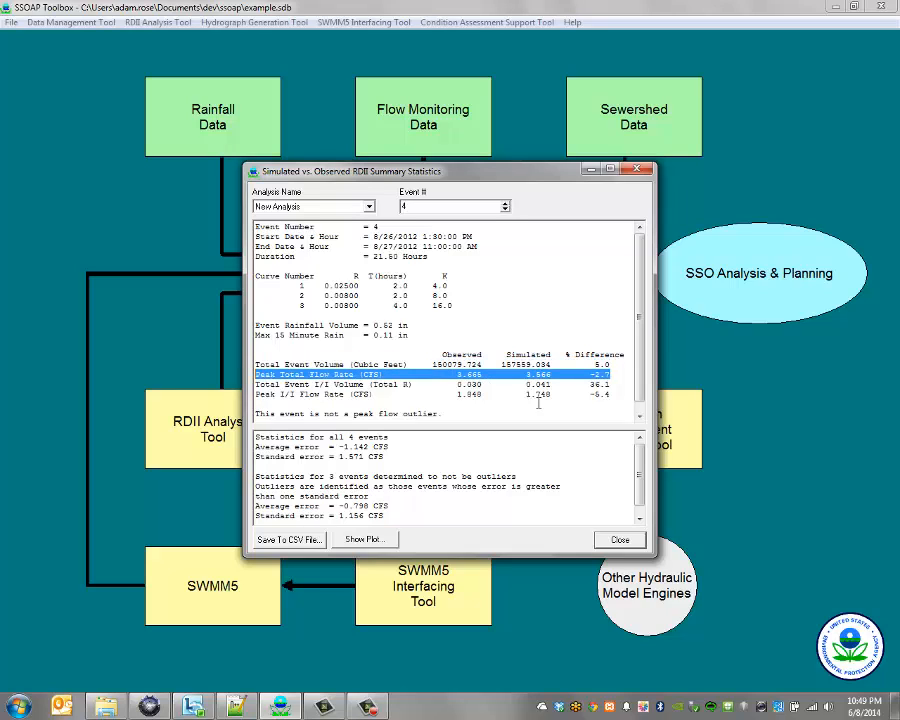
left_click_drag(616, 364, 251, 365)
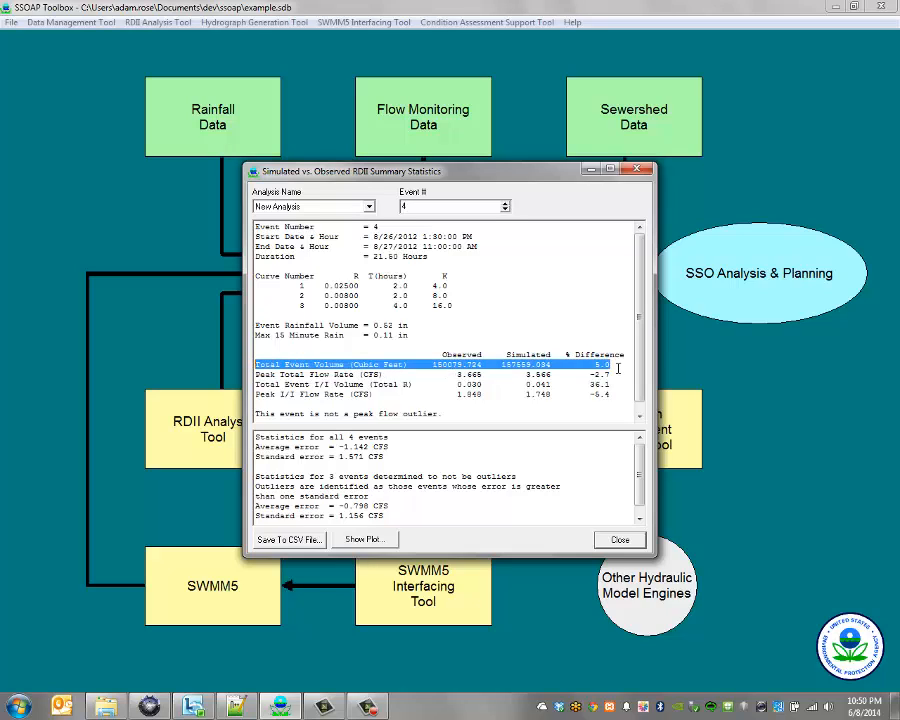
left_click_drag(255, 385, 468, 385)
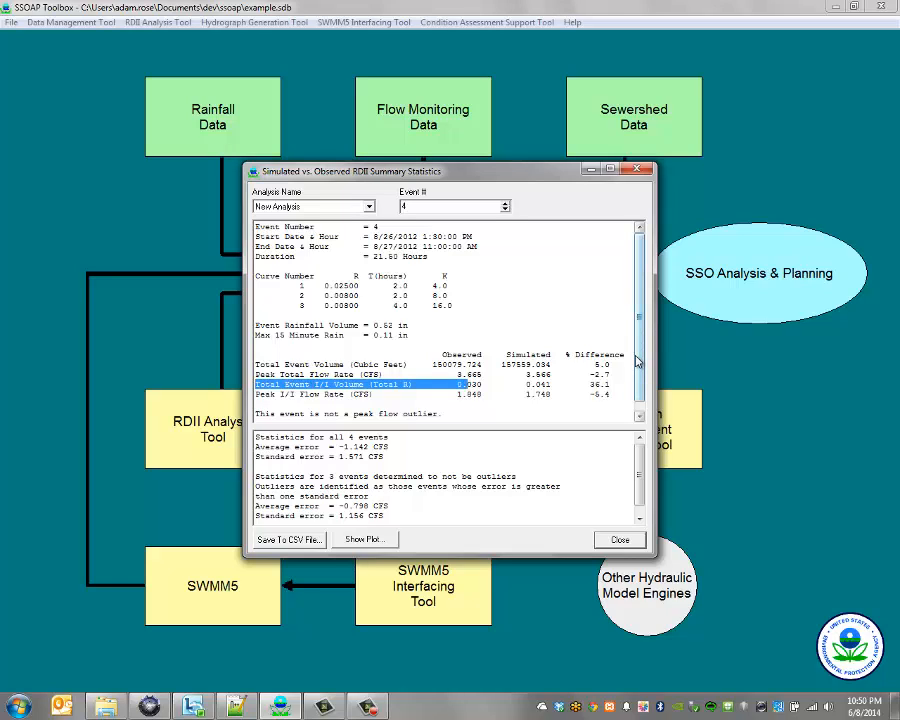
Switch the report back to event 3 and close the summary statistics window.
left_click(506, 205)
left_click(505, 209)
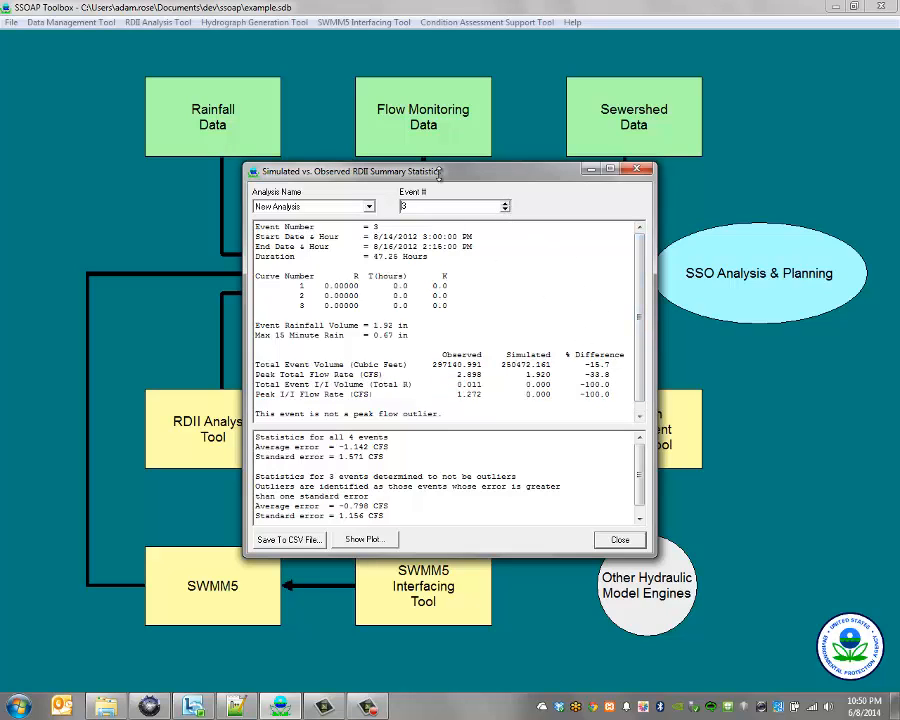
left_click(643, 171)
left_click(226, 440)
mouse_move(373, 391)
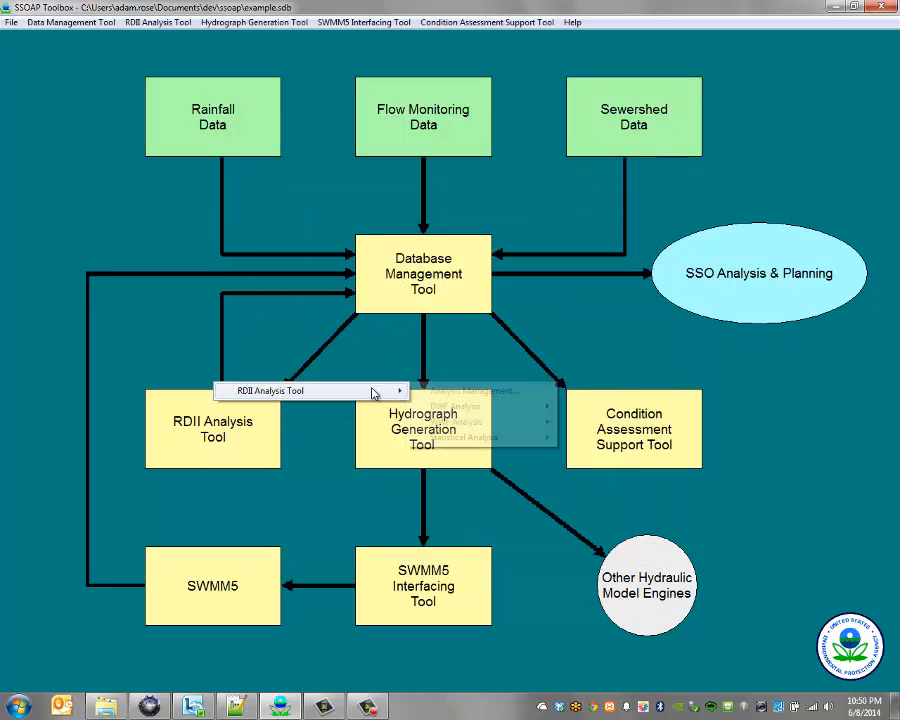
mouse_move(486, 424)
left_click(620, 503)
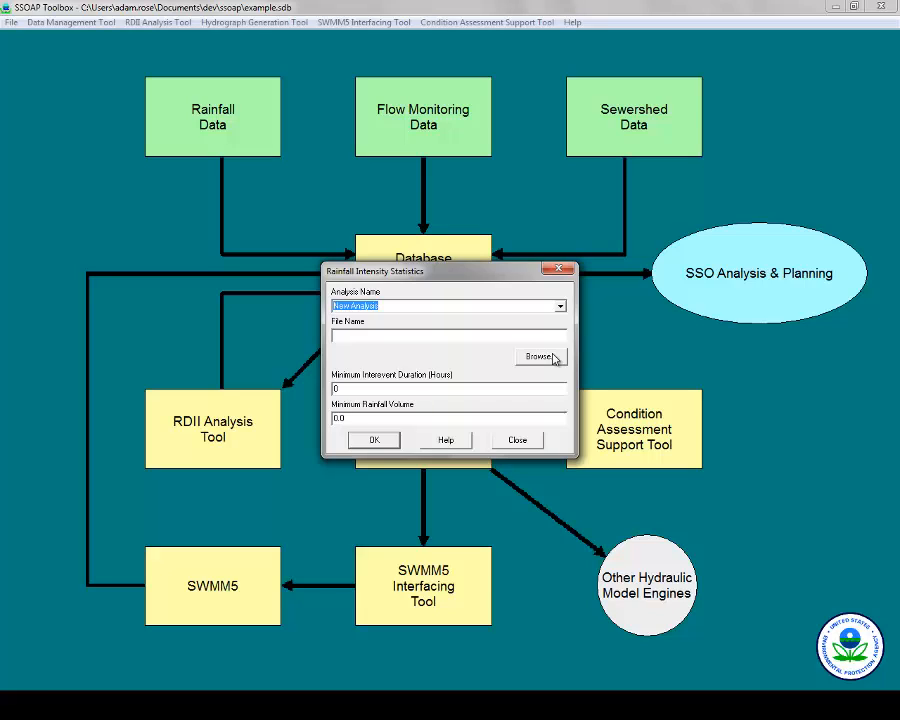
left_click(560, 272)
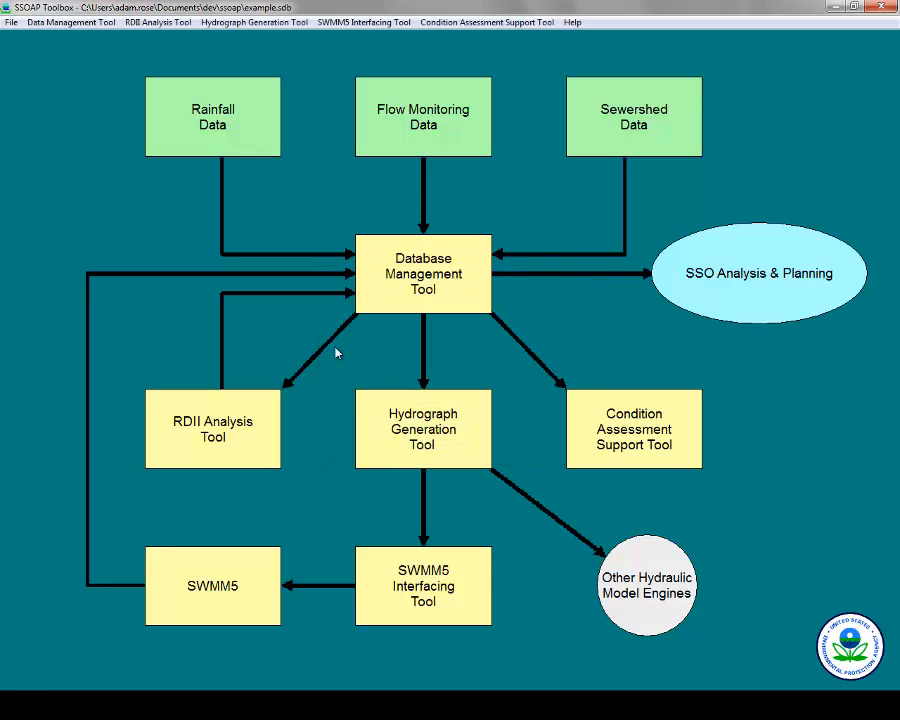
left_click(217, 424)
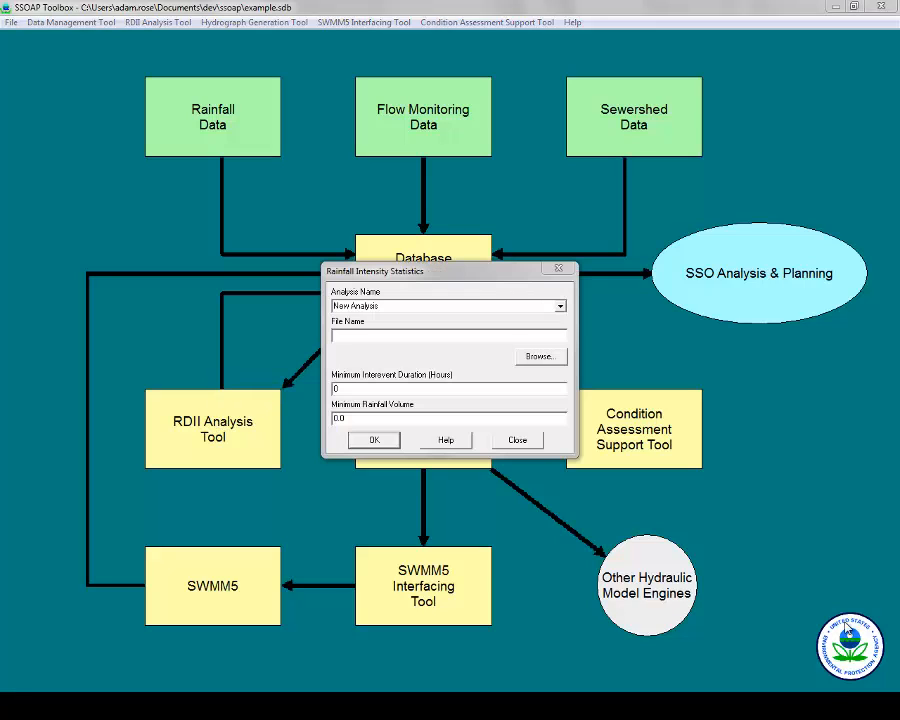
left_click(572, 274)
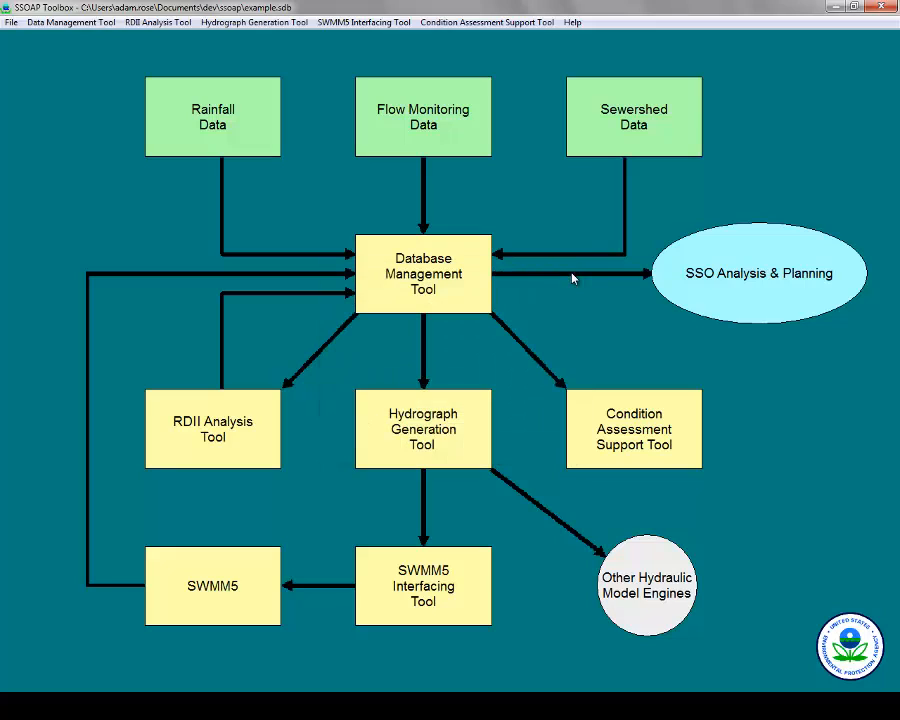
Run Median R-Value / Average R-Value / RDII Responses Distribution on New Analysis, then close the report.
left_click(237, 418)
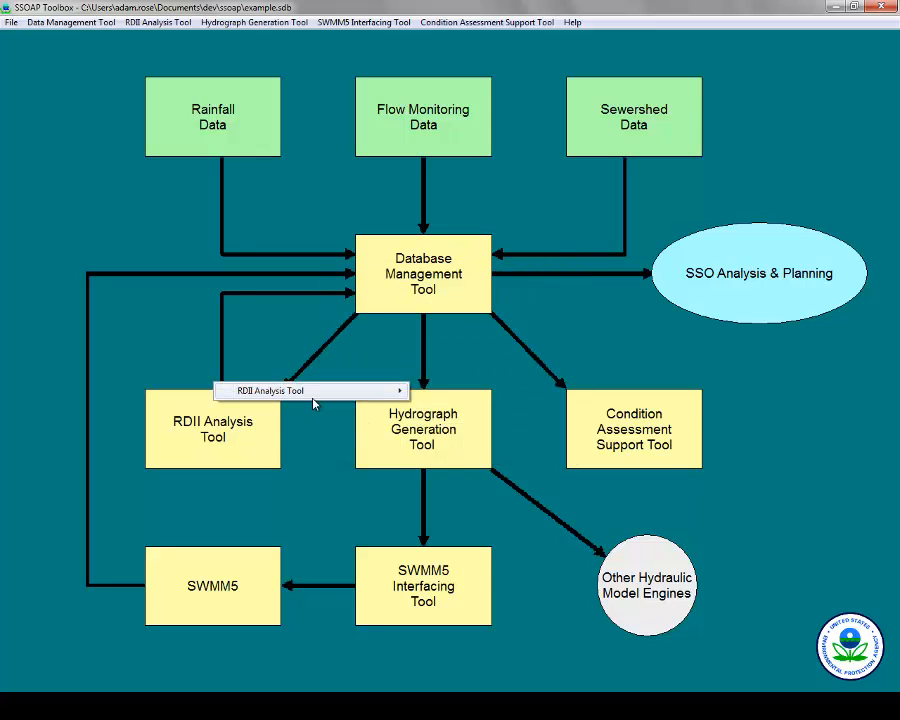
mouse_move(331, 398)
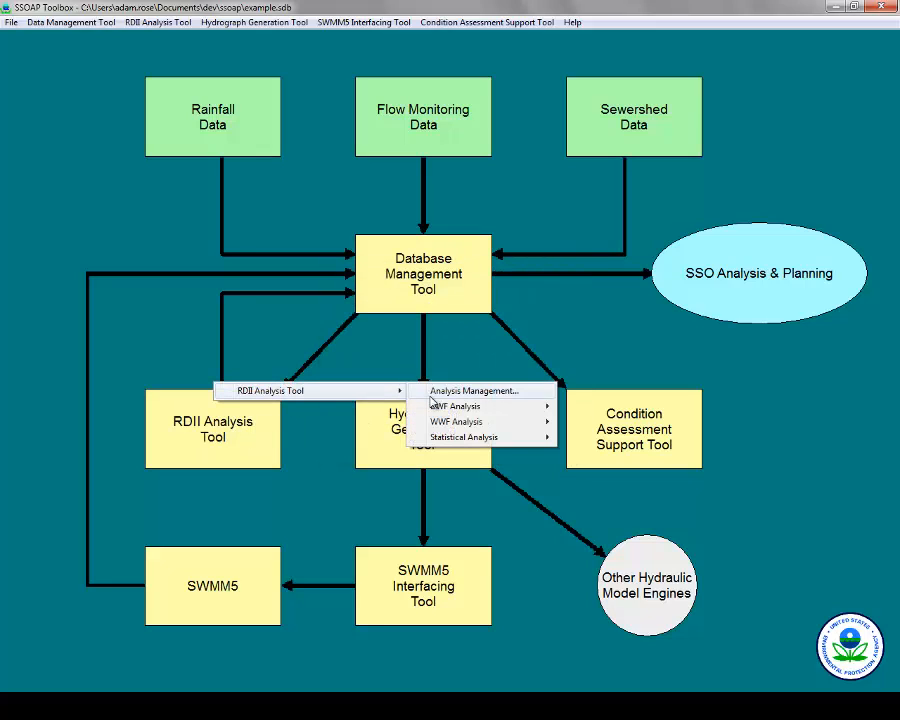
mouse_move(470, 440)
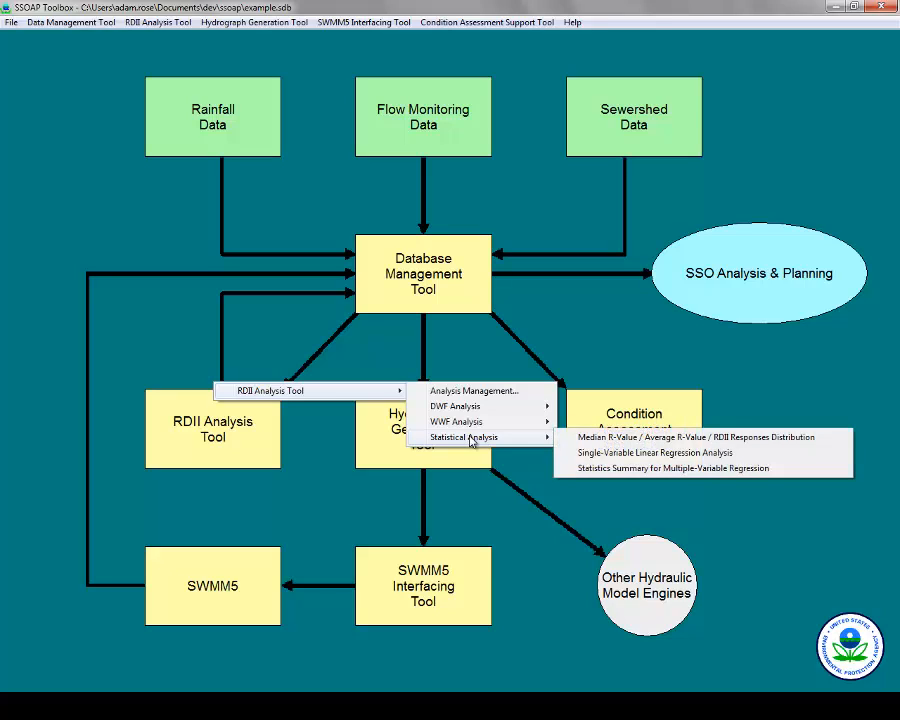
left_click(617, 444)
left_click(372, 389)
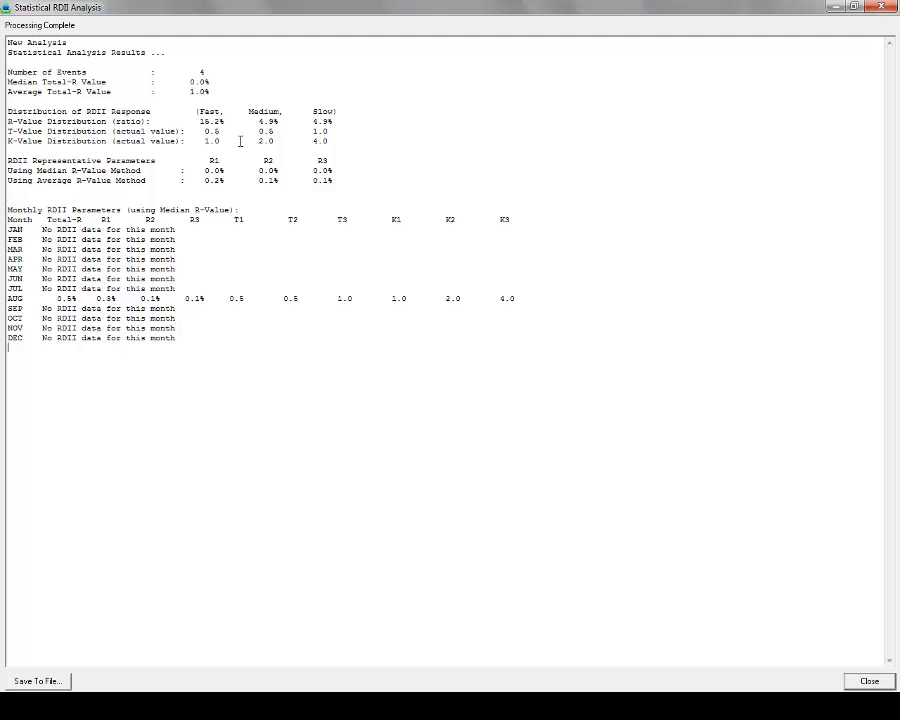
left_click(880, 7)
Generate the Statistics Summary for Multiple-Variable Regression for New Analysis, then close the report and dialog.
left_click(530, 391)
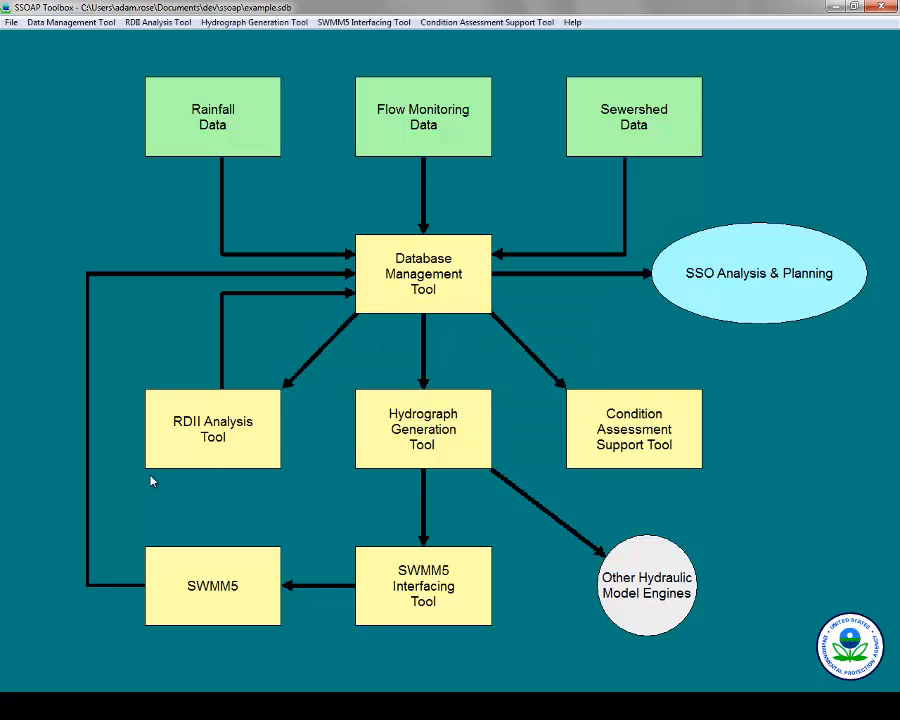
left_click(227, 440)
mouse_move(368, 396)
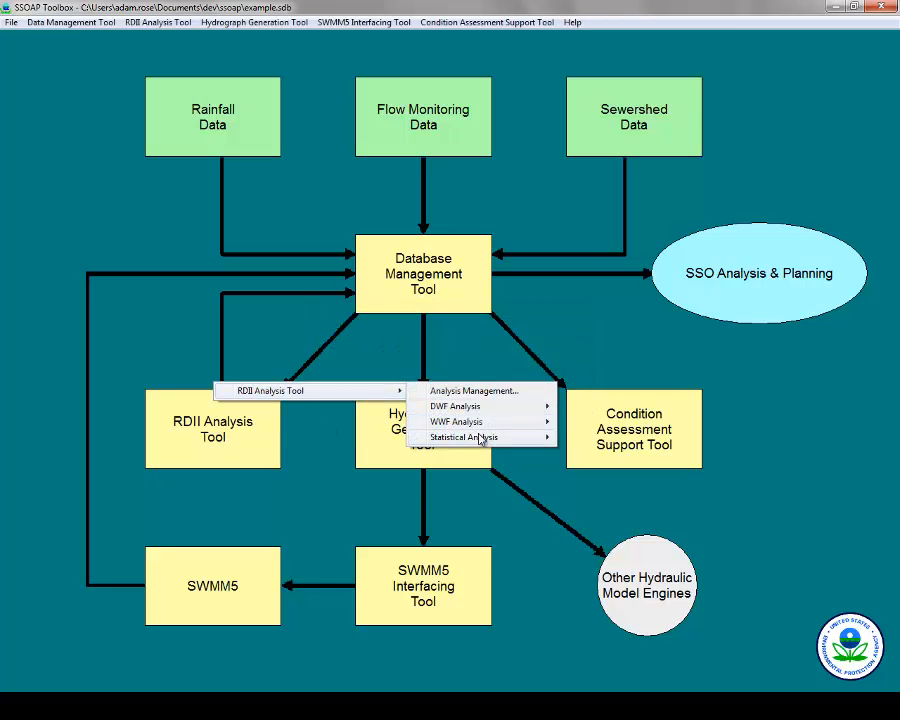
mouse_move(482, 437)
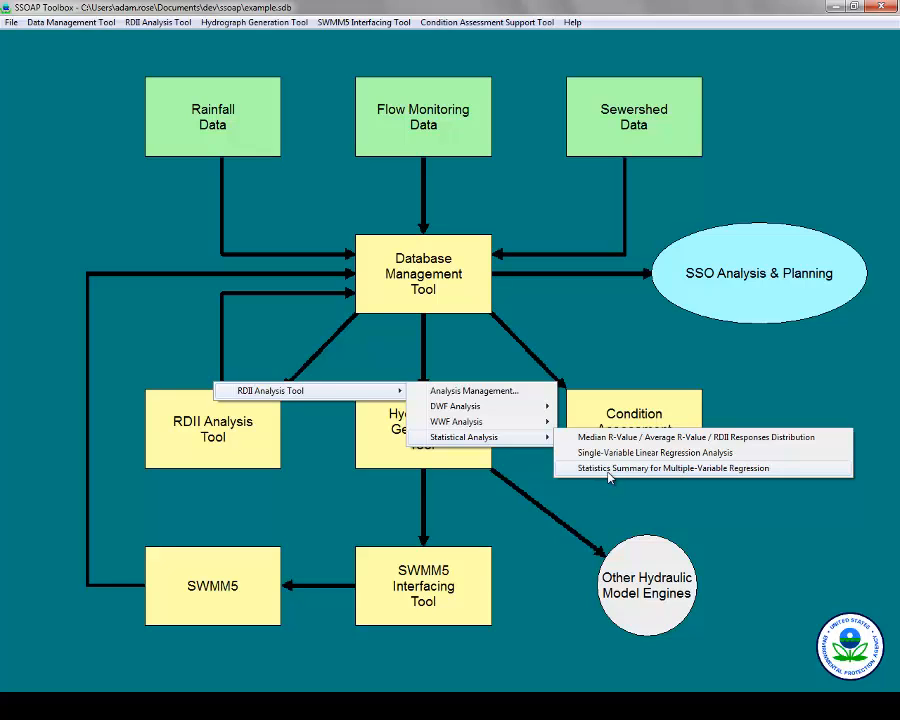
left_click(609, 468)
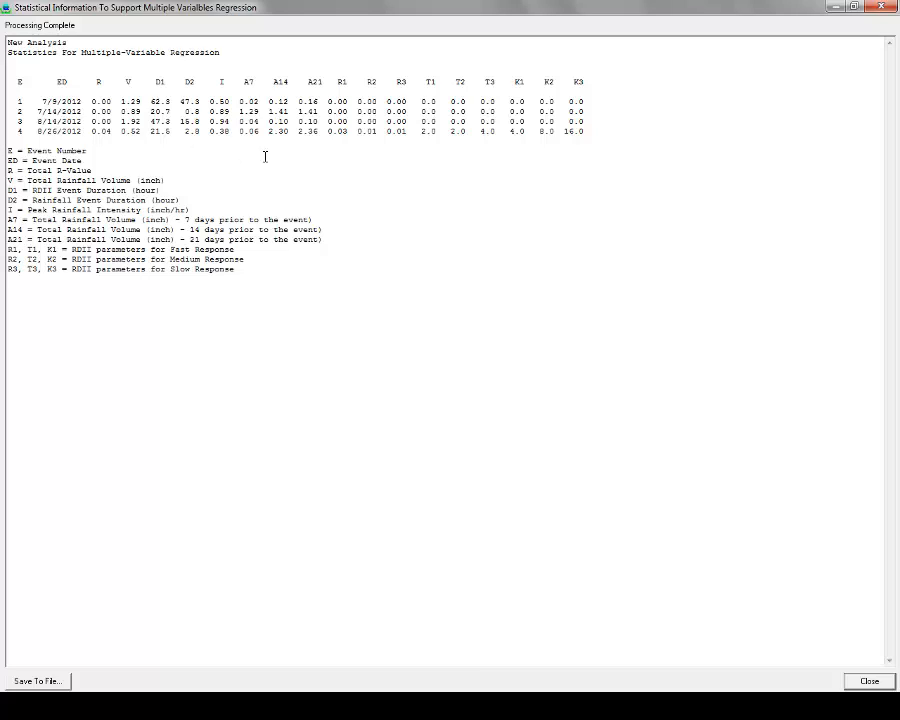
left_click(877, 8)
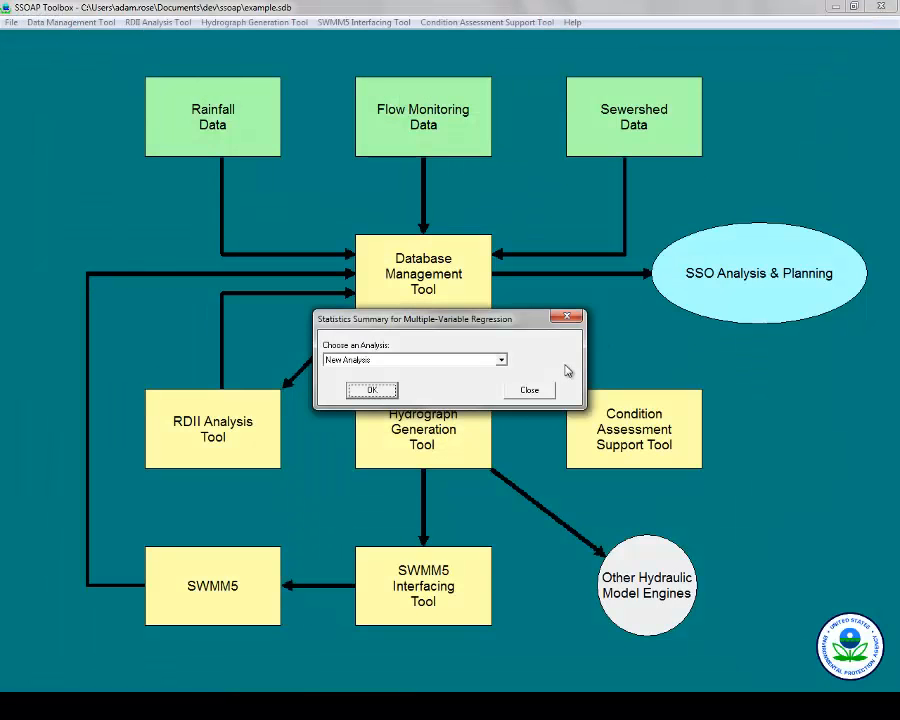
left_click(546, 397)
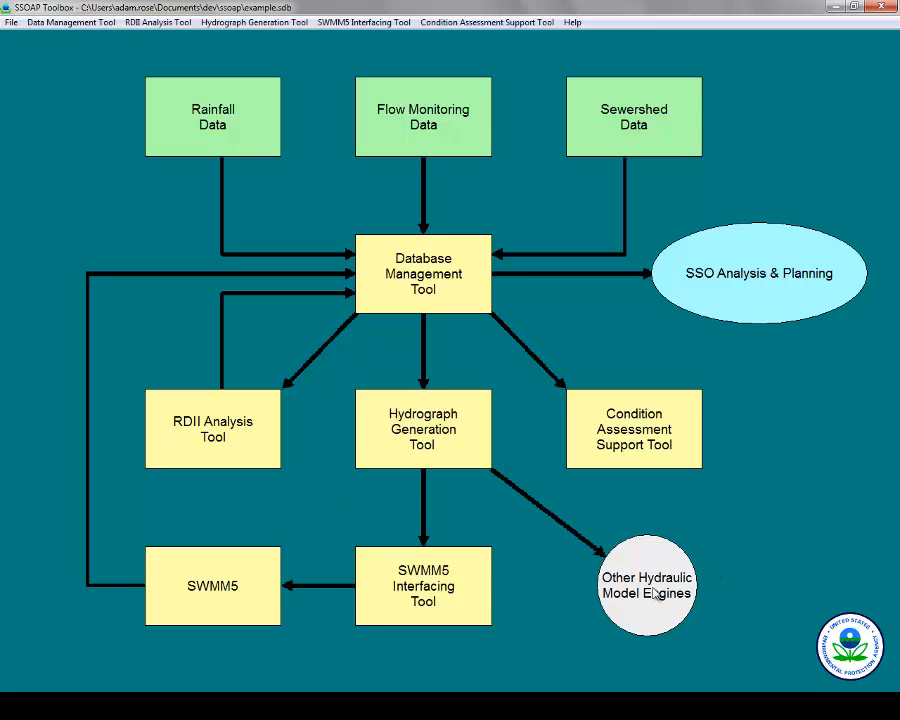
In RDII Prioritization Analysis Management, add New Analysis, try R1, R3 then R2, and close.
left_click(634, 446)
mouse_move(698, 392)
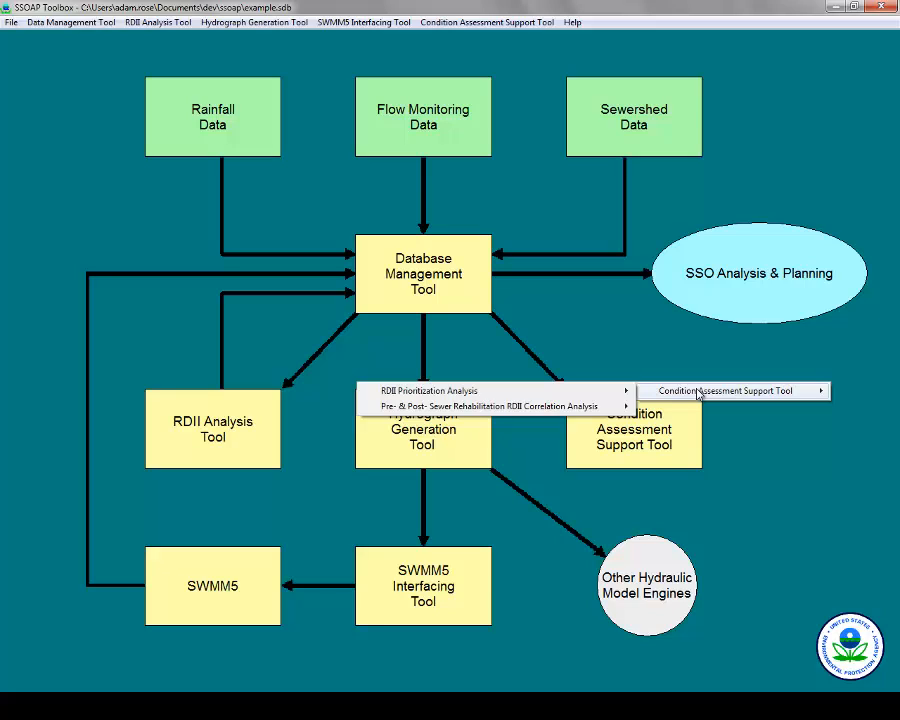
mouse_move(593, 392)
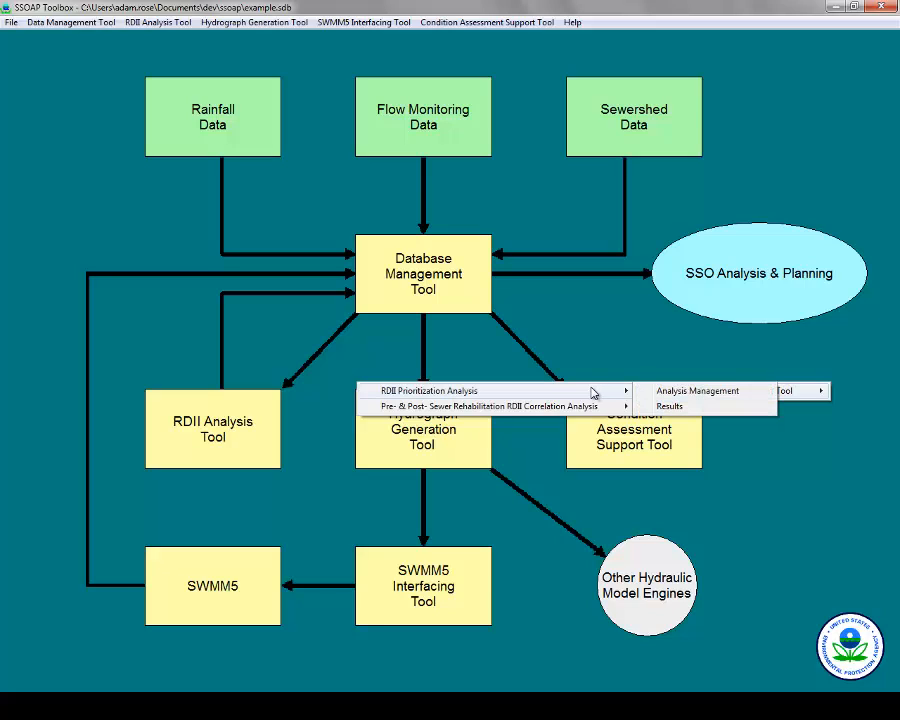
left_click(698, 393)
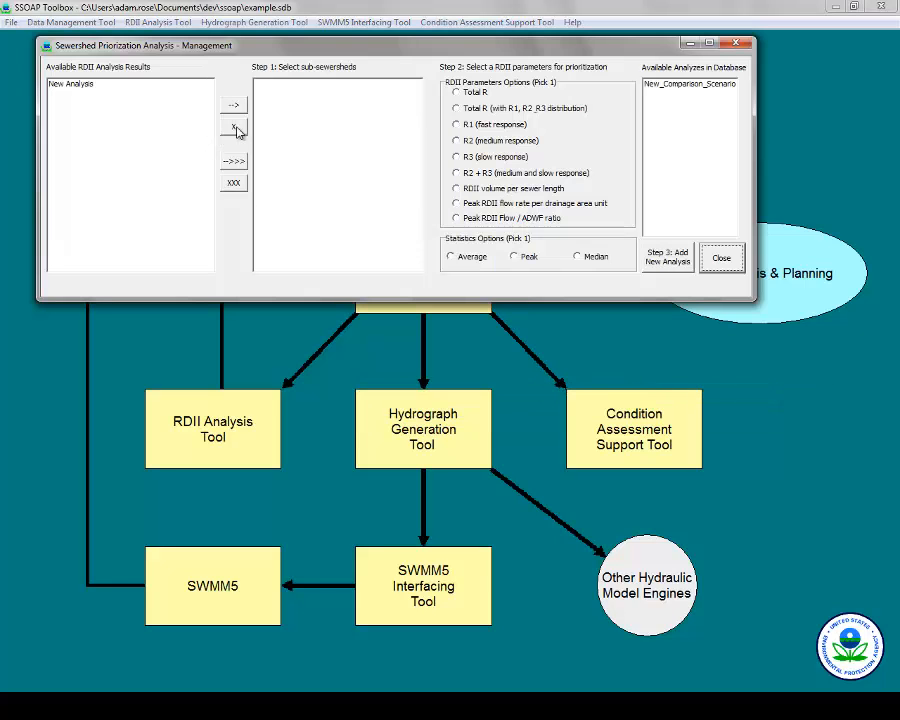
left_click(110, 87)
left_click(233, 105)
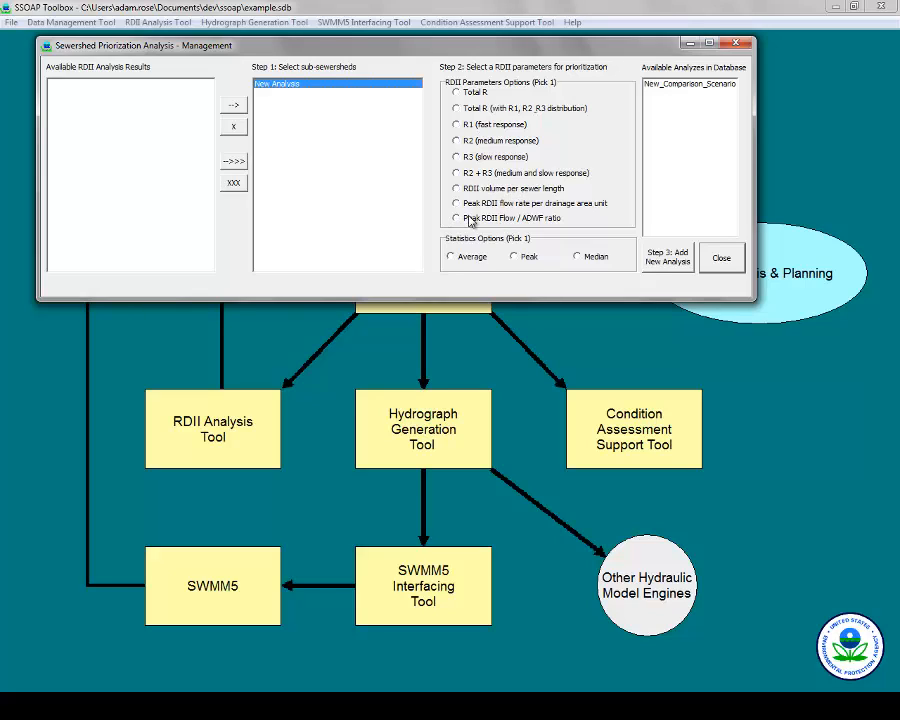
left_click(483, 127)
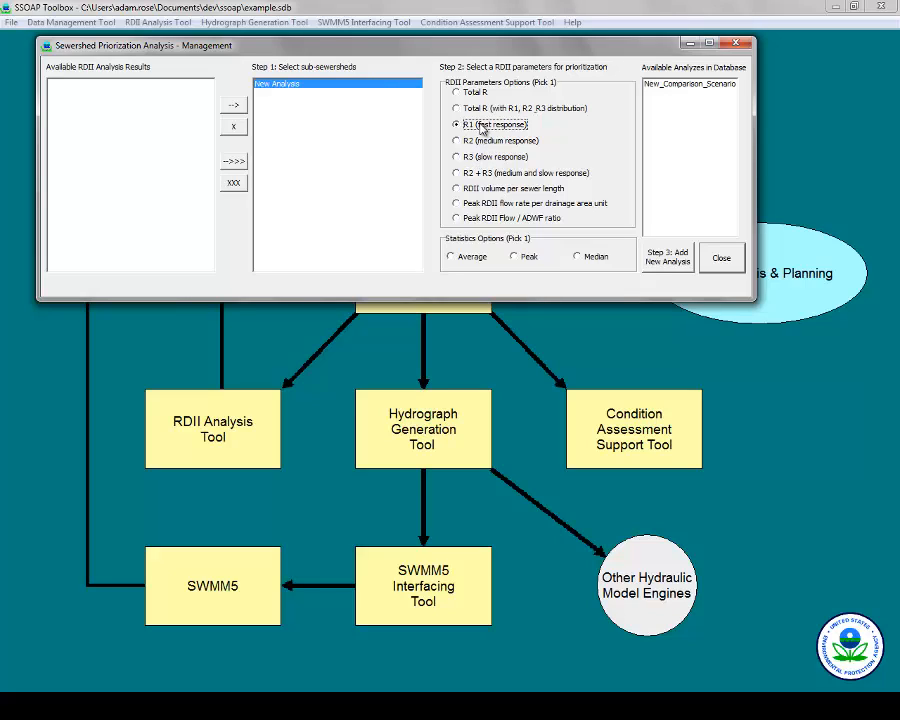
left_click(491, 160)
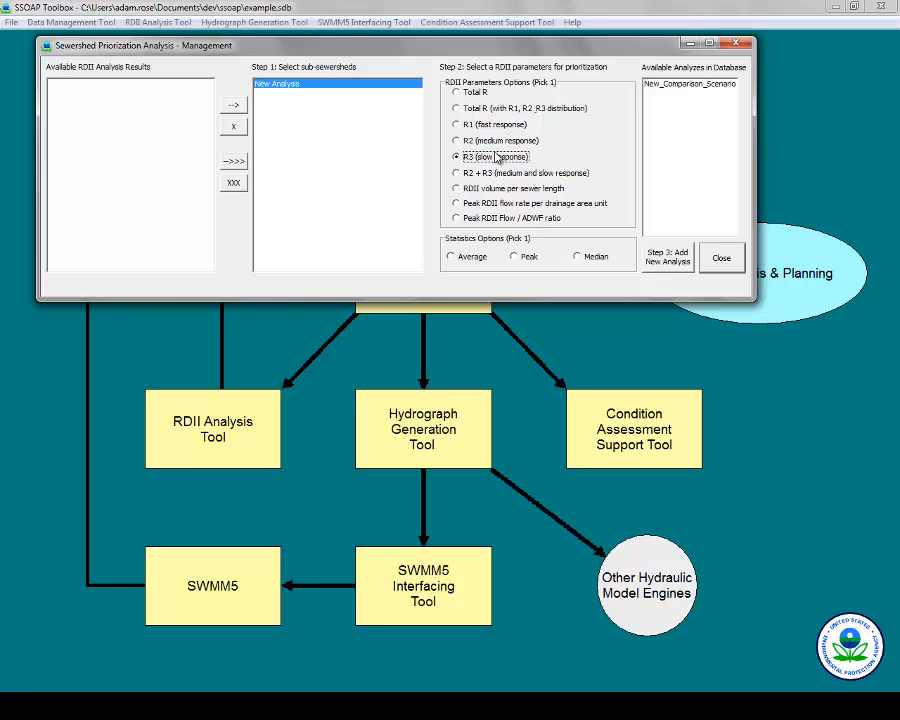
left_click(510, 145)
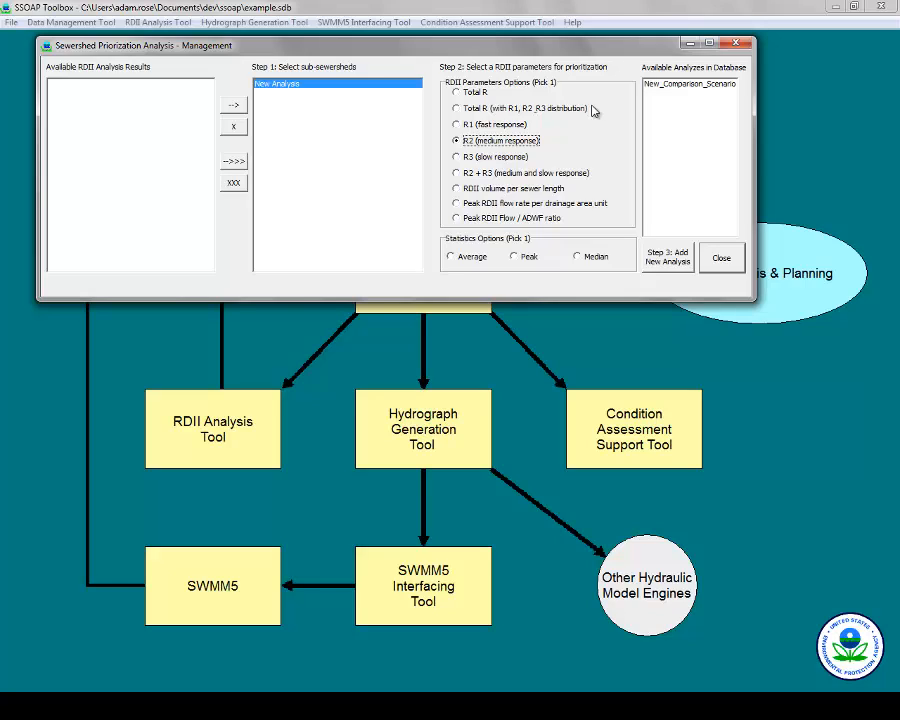
left_click(737, 45)
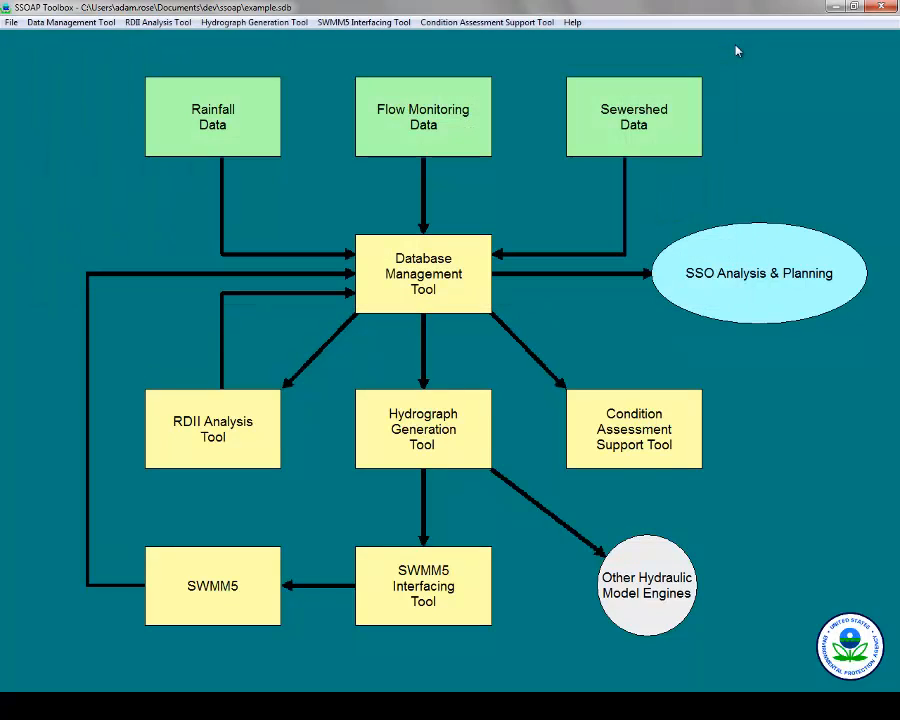
Bring up the Pre- & Post-Rehabilitation RDII correlation options under Condition Assessment Support.
left_click(636, 386)
mouse_move(733, 392)
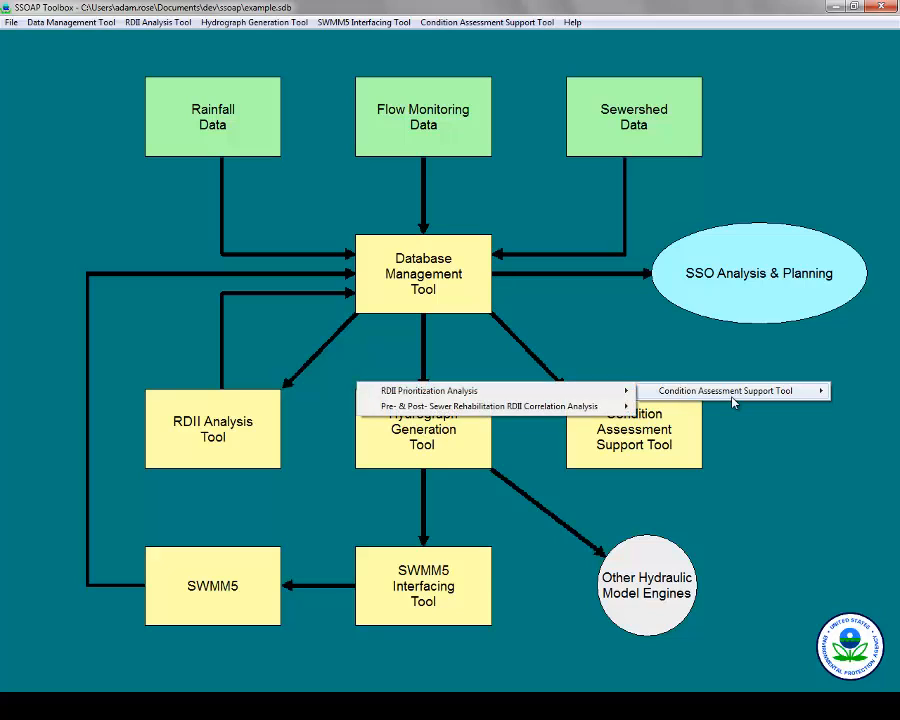
mouse_move(576, 411)
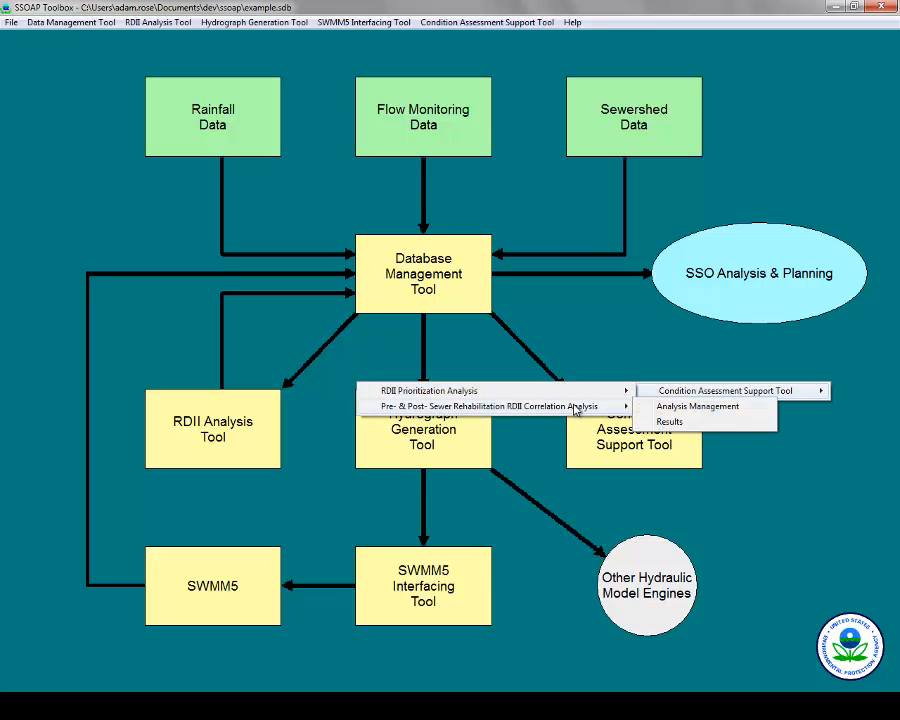